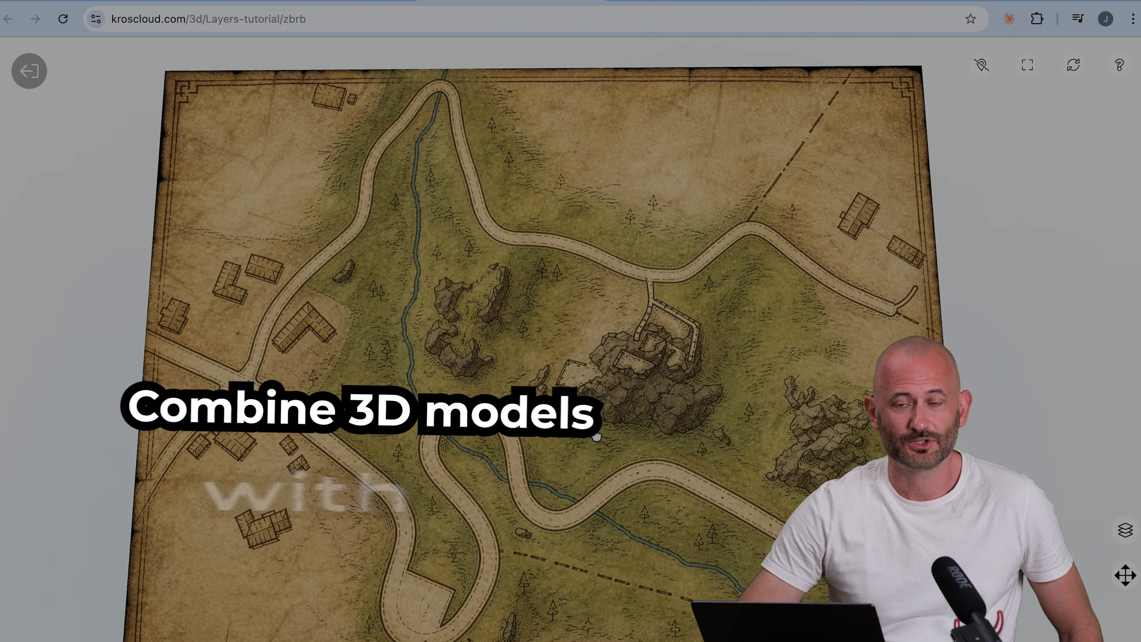
# Switch the viewer to the Current state layer, view the first point of interest's info and close it
pyautogui.click(1126, 530)
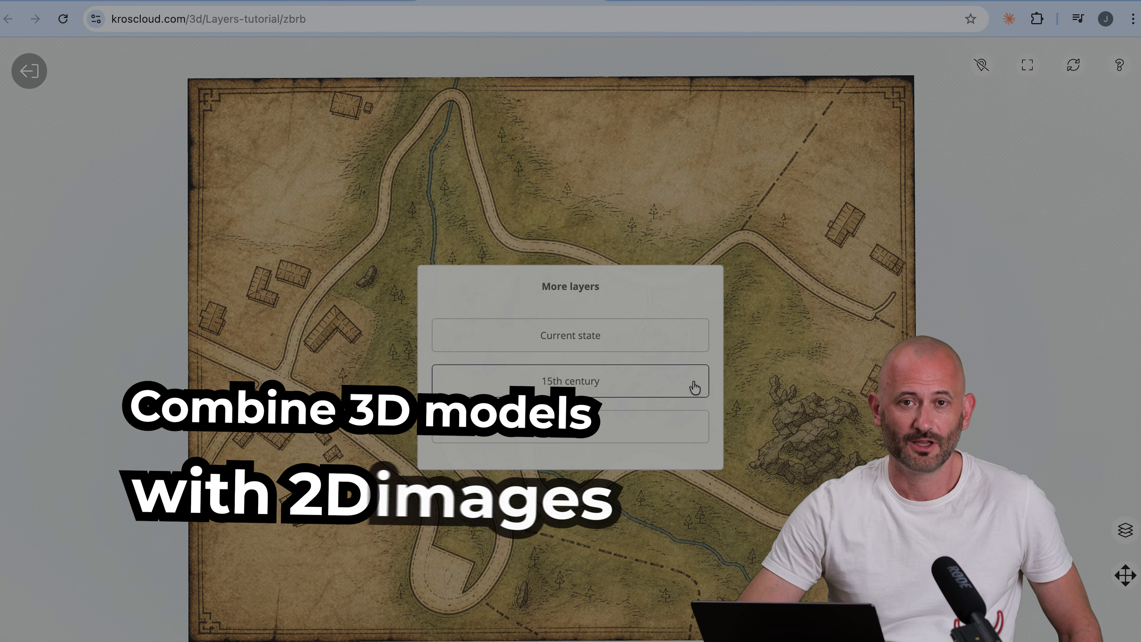
pyautogui.click(632, 339)
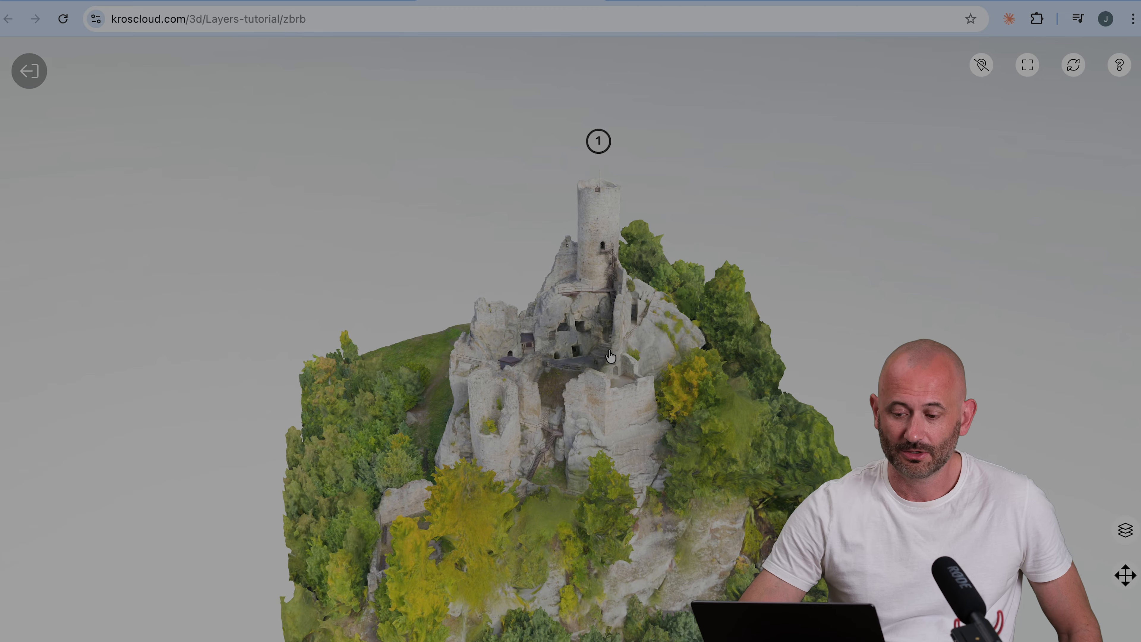
pyautogui.click(578, 140)
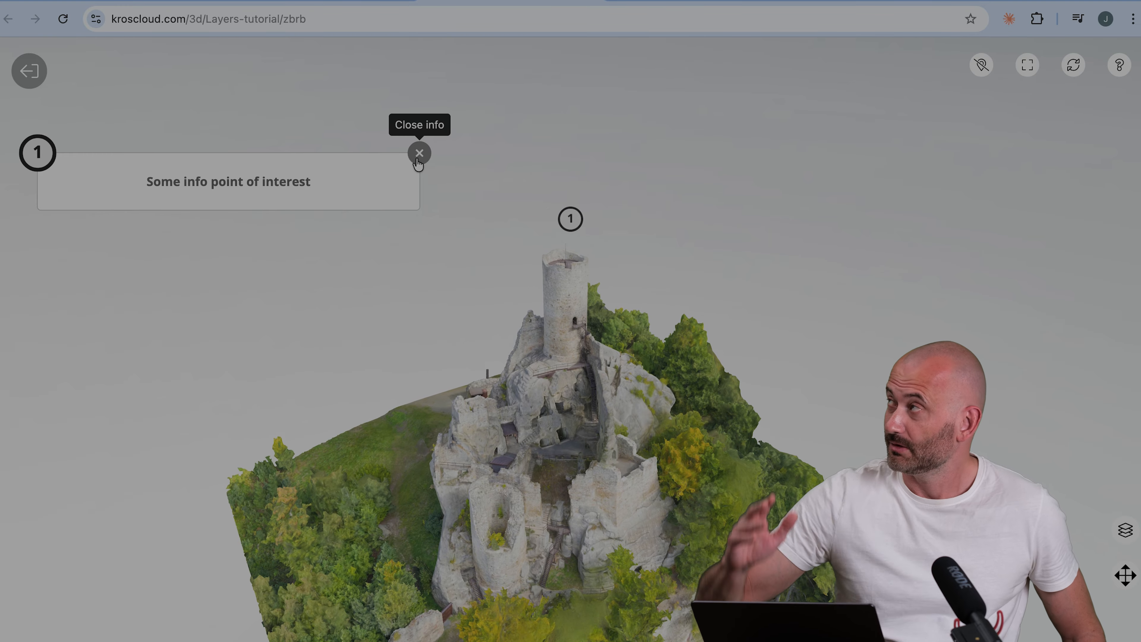
pyautogui.click(419, 152)
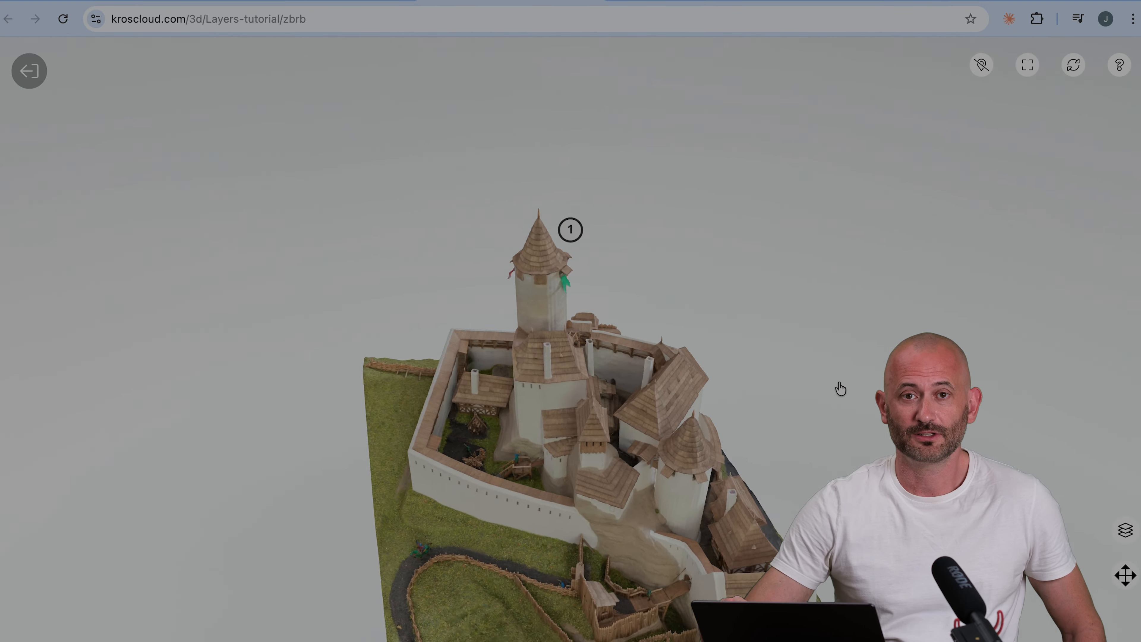
pyautogui.moveTo(841, 388); pyautogui.dragTo(620, 383)
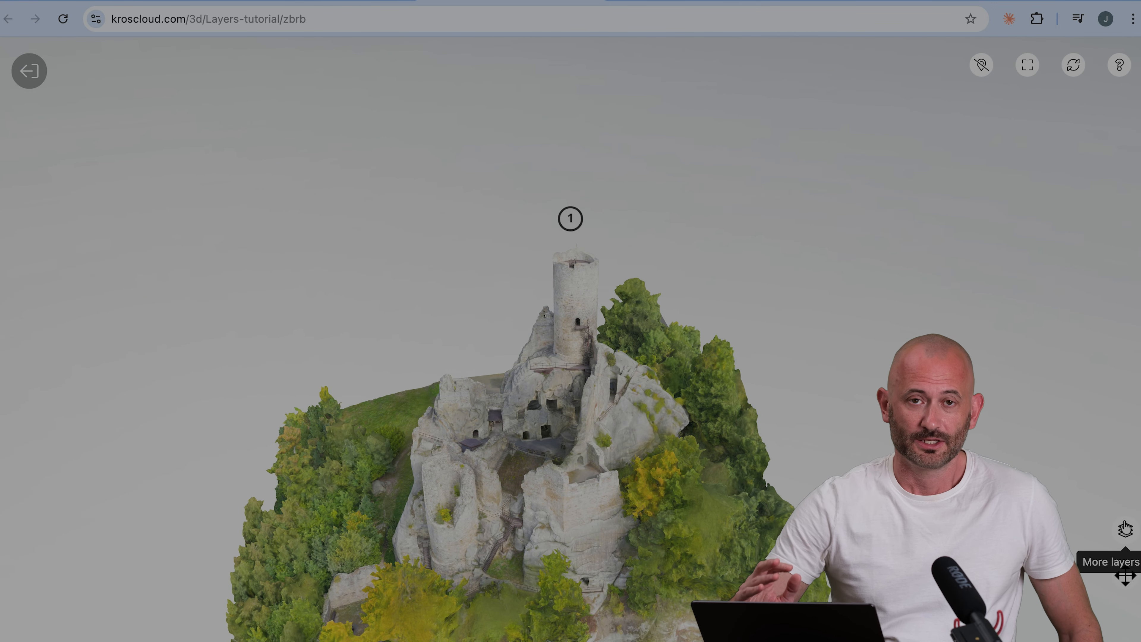
# Switch to the 15th century layer, close the second point's info and examine the castle from several angles
pyautogui.click(1125, 531)
pyautogui.click(611, 375)
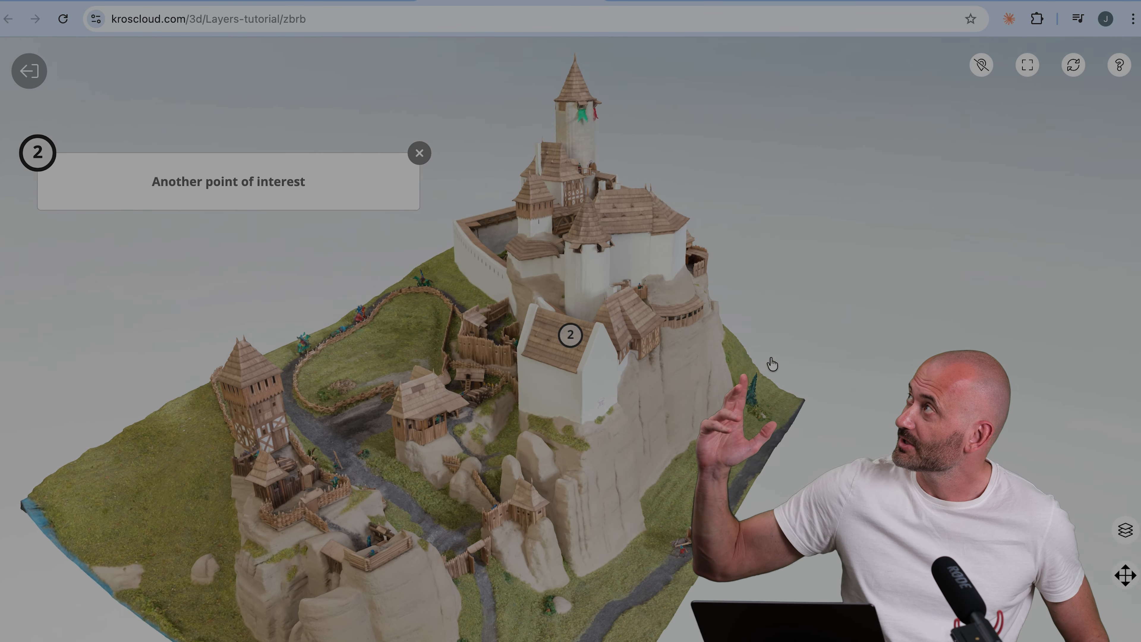
pyautogui.click(419, 153)
pyautogui.scroll(5, 552, 258)
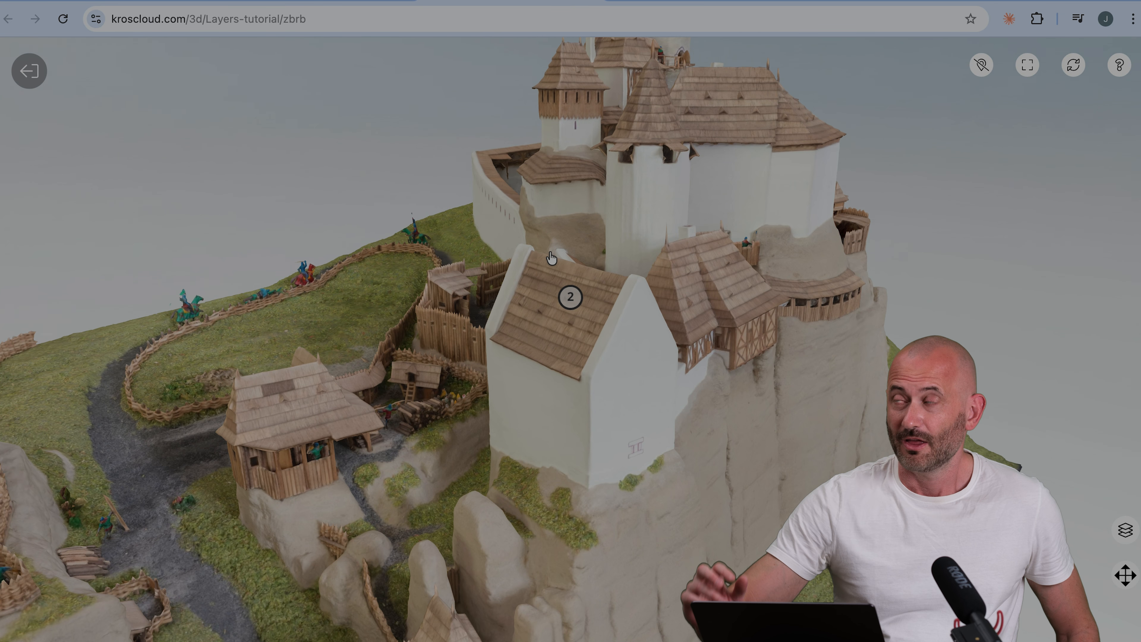
pyautogui.moveTo(552, 259); pyautogui.dragTo(501, 288)
pyautogui.moveTo(503, 337); pyautogui.dragTo(37, 318, button='right')
pyautogui.scroll(-8, 632, 296)
pyautogui.moveTo(590, 296); pyautogui.dragTo(944, 389)
pyautogui.scroll(-3, 622, 342)
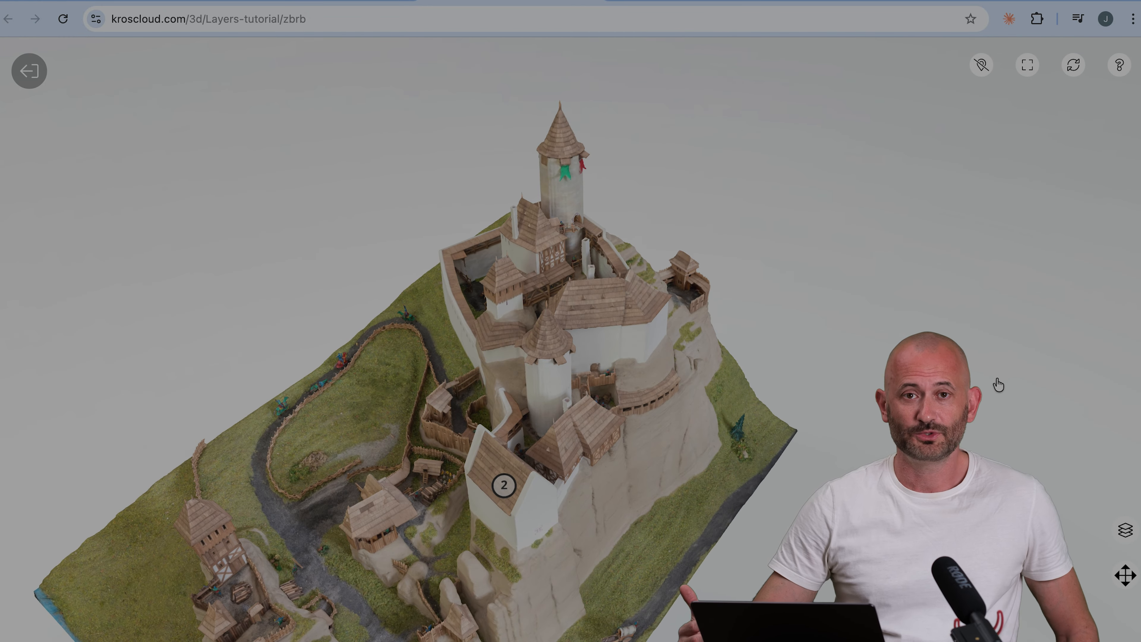
pyautogui.press('super+shift+5')
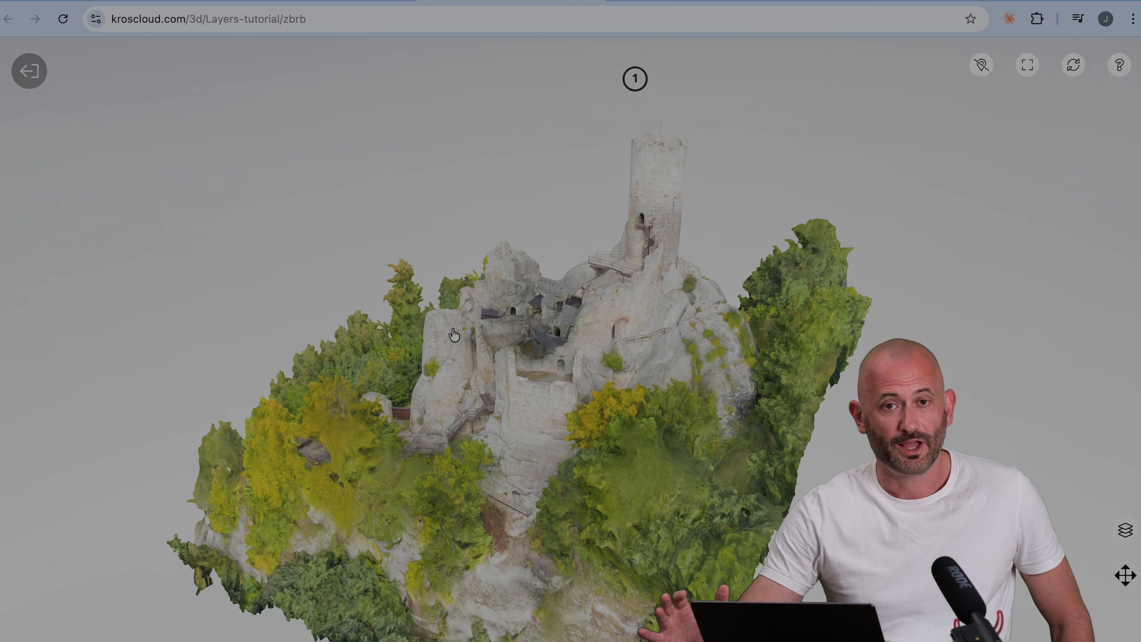
# Show the 15th century layer again and switch from it to the 2D map layer
pyautogui.click(1125, 531)
pyautogui.click(647, 403)
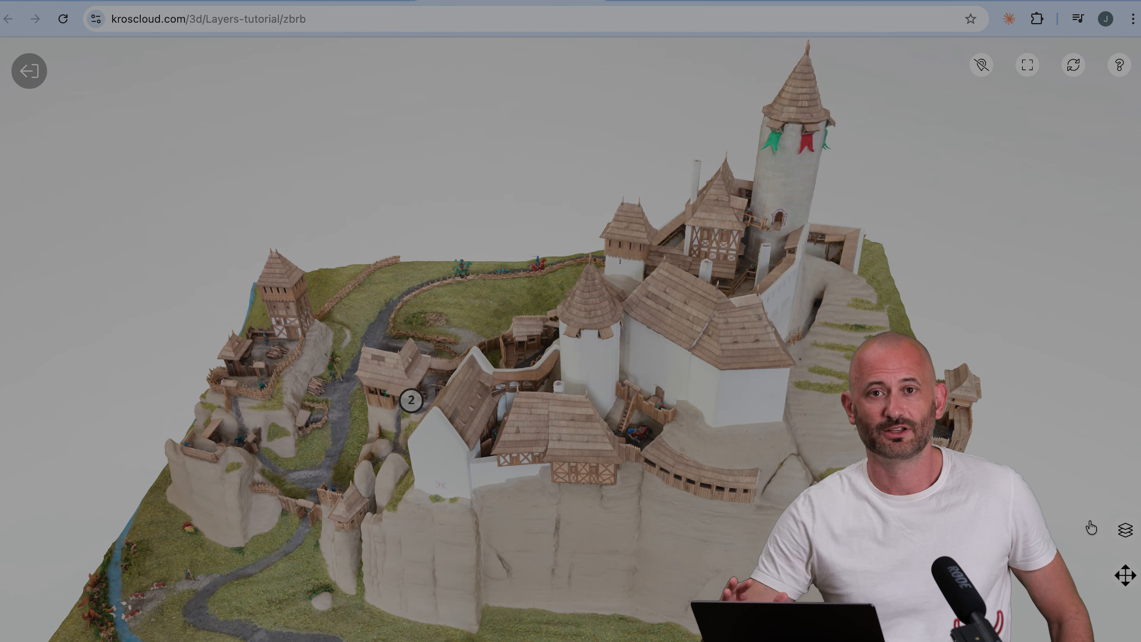
pyautogui.click(1125, 531)
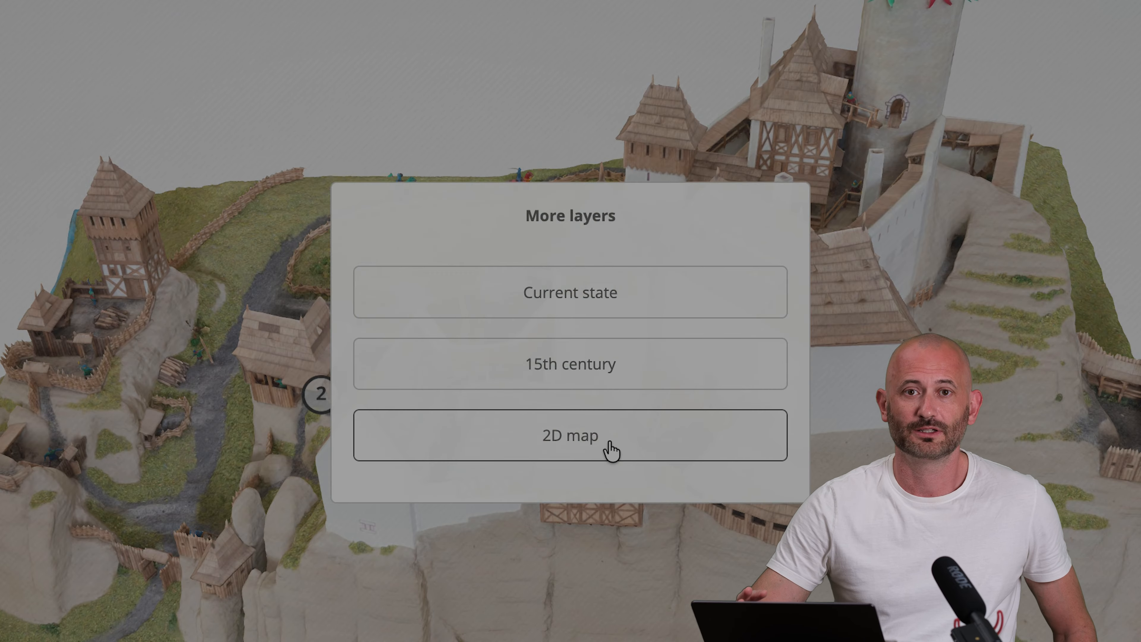
pyautogui.click(611, 450)
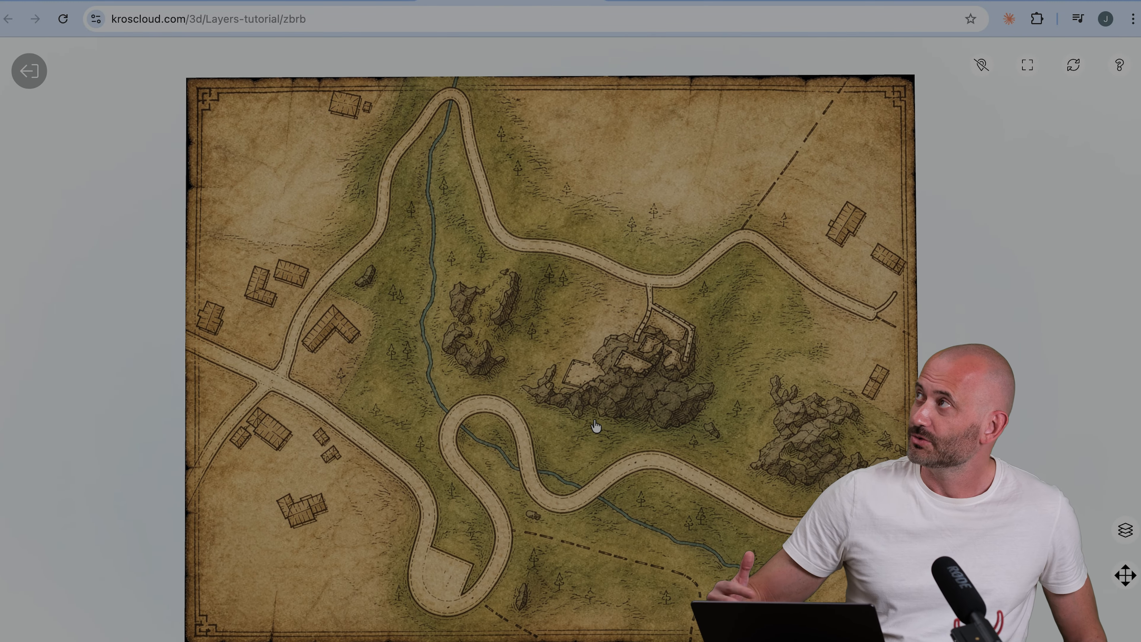
# Return from the 2D map to the Current state layer, and open and close the first point of interest
pyautogui.click(1126, 531)
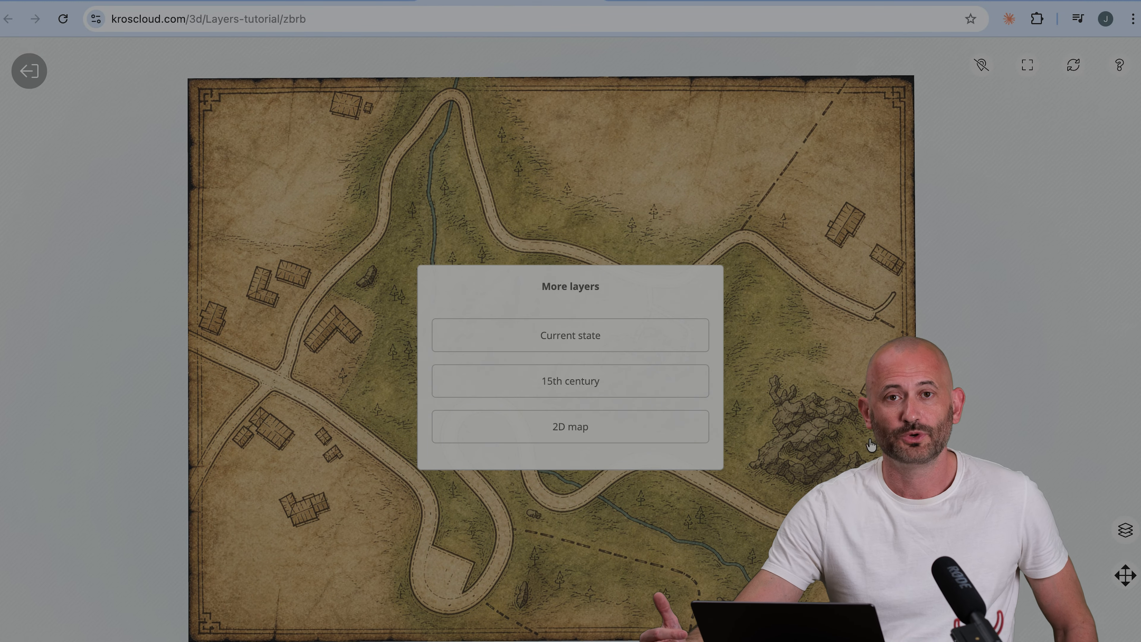
pyautogui.click(634, 341)
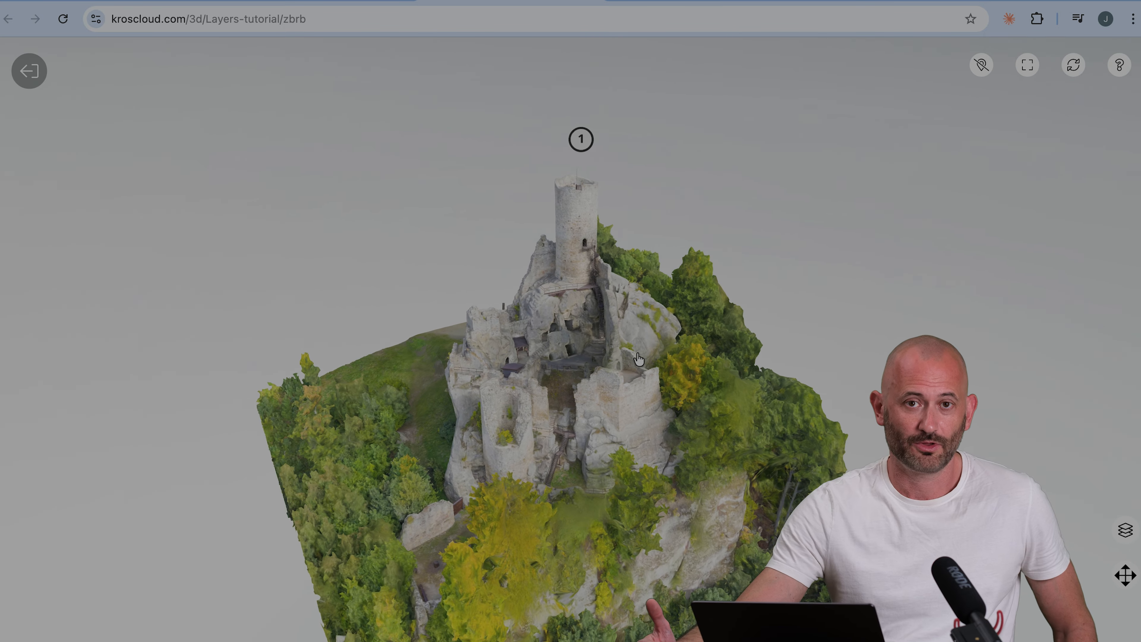
pyautogui.click(577, 138)
pyautogui.click(420, 151)
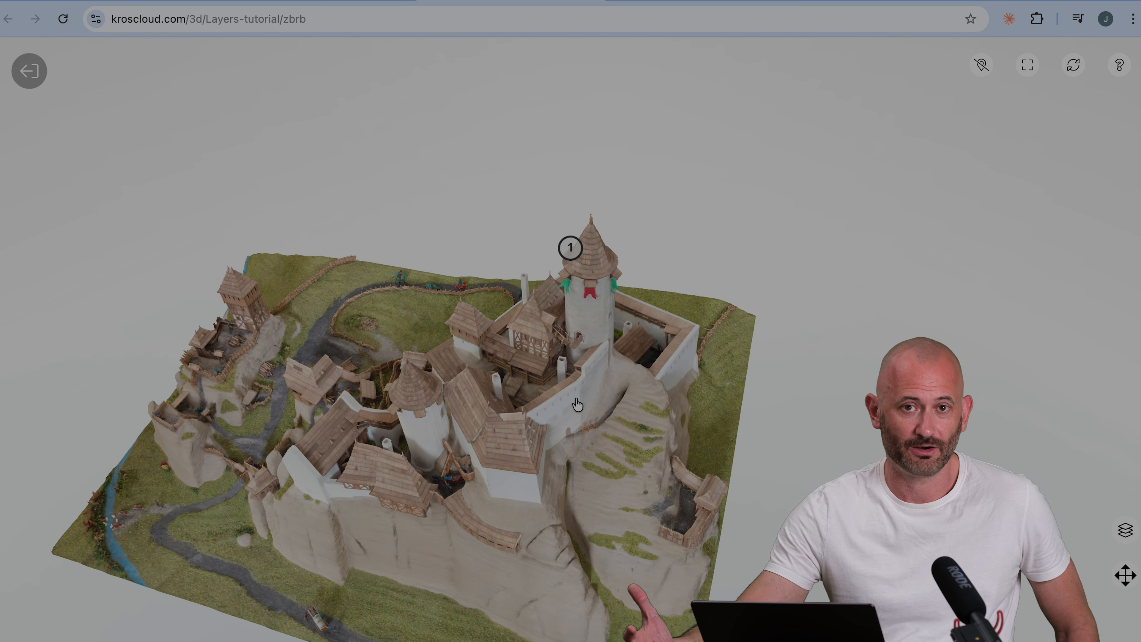
pyautogui.moveTo(576, 401); pyautogui.dragTo(611, 384)
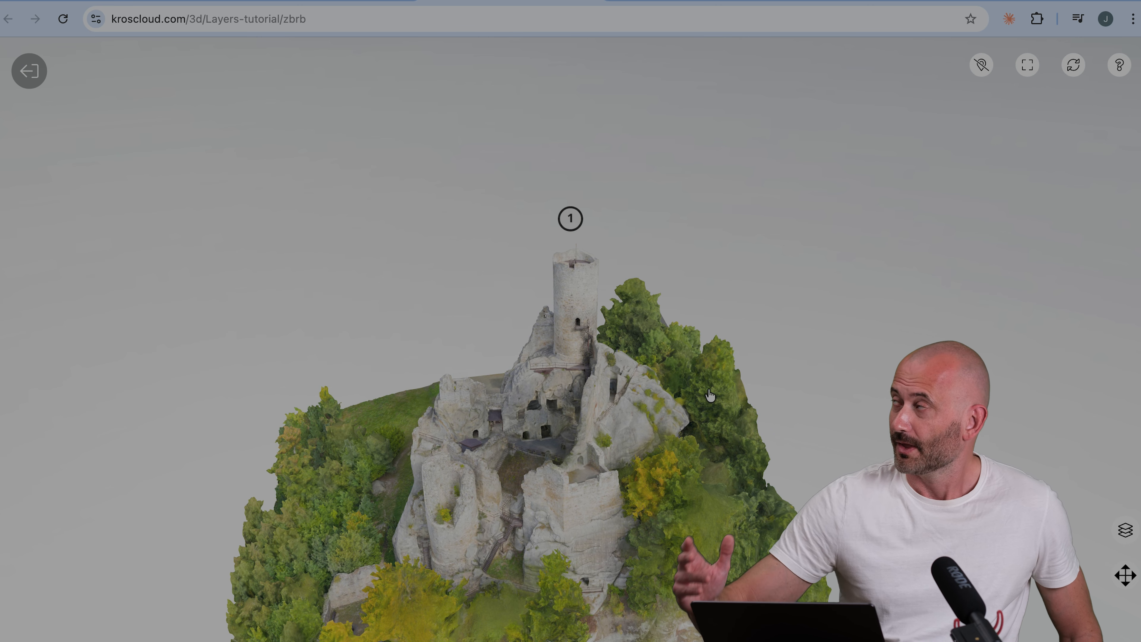
# Display the 15th century layer, view the info of the second point of interest and close it
pyautogui.click(1126, 531)
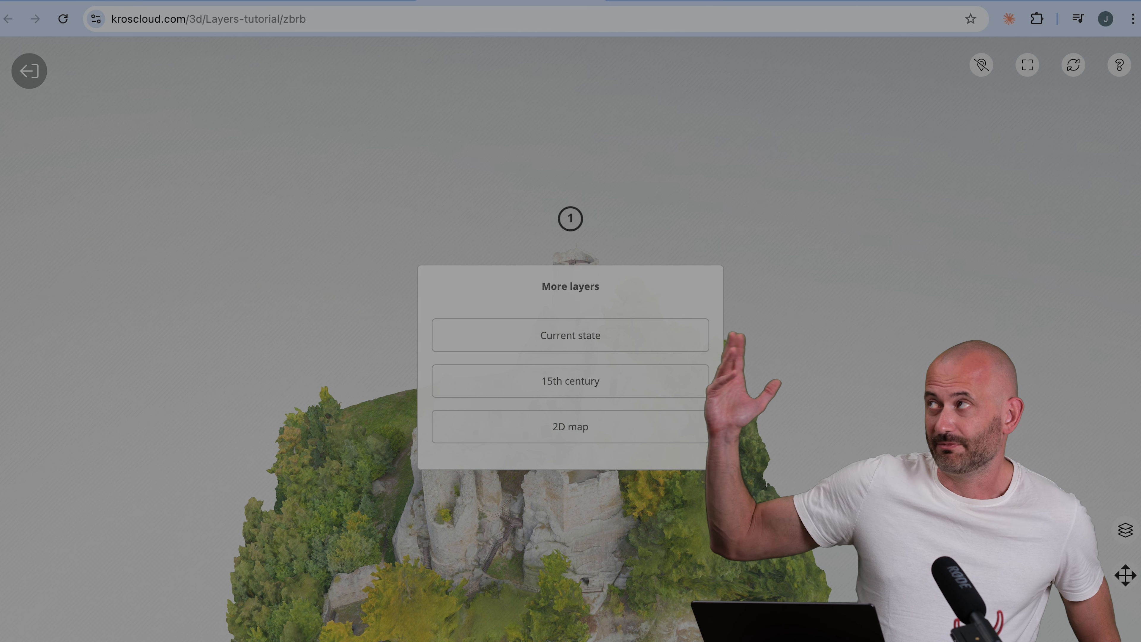
pyautogui.click(612, 372)
pyautogui.moveTo(610, 375)
pyautogui.mouseDown()
pyautogui.moveTo(550, 377)
pyautogui.moveTo(736, 373)
pyautogui.moveTo(370, 212)
pyautogui.mouseUp()
pyautogui.click(405, 375)
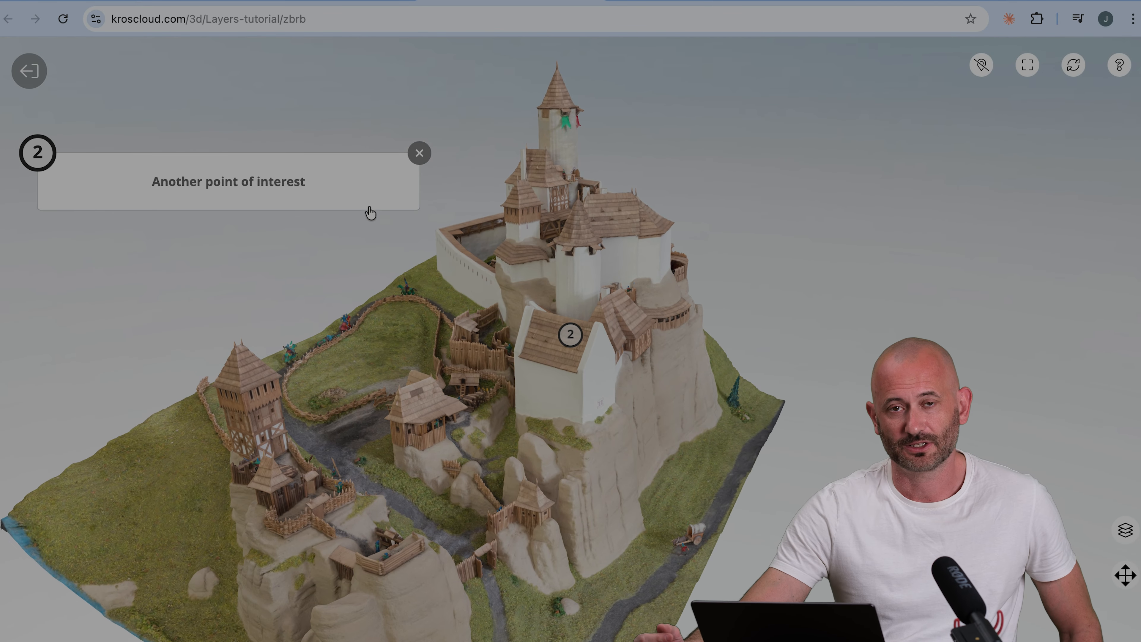
pyautogui.click(418, 155)
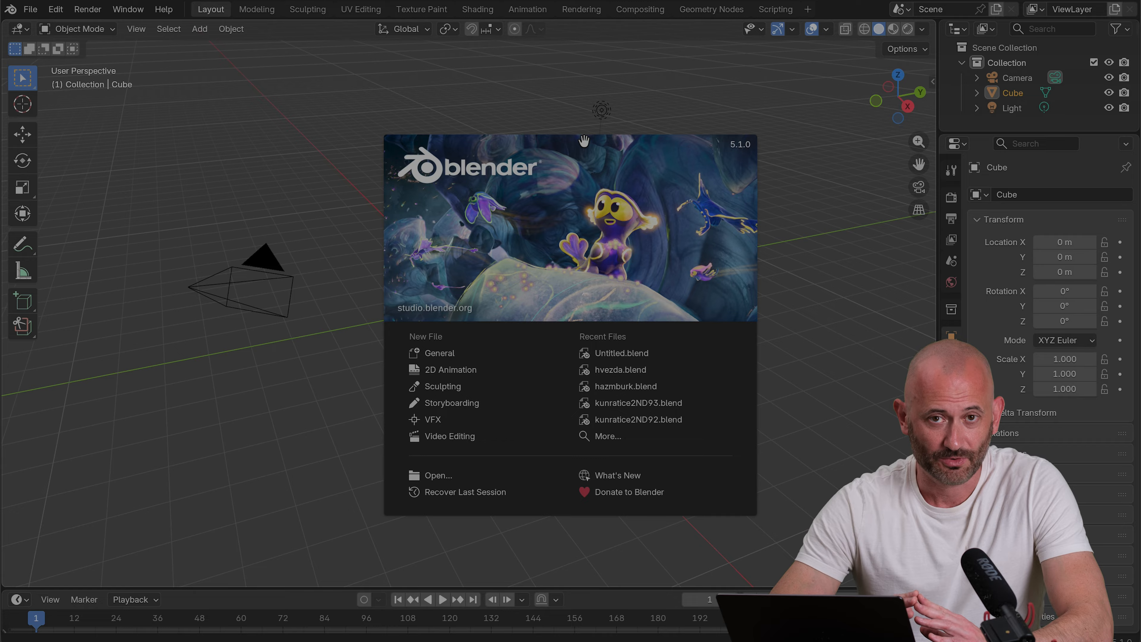
# In Blender, dismiss the splash screen and delete the default camera, cube and light
pyautogui.click(304, 170)
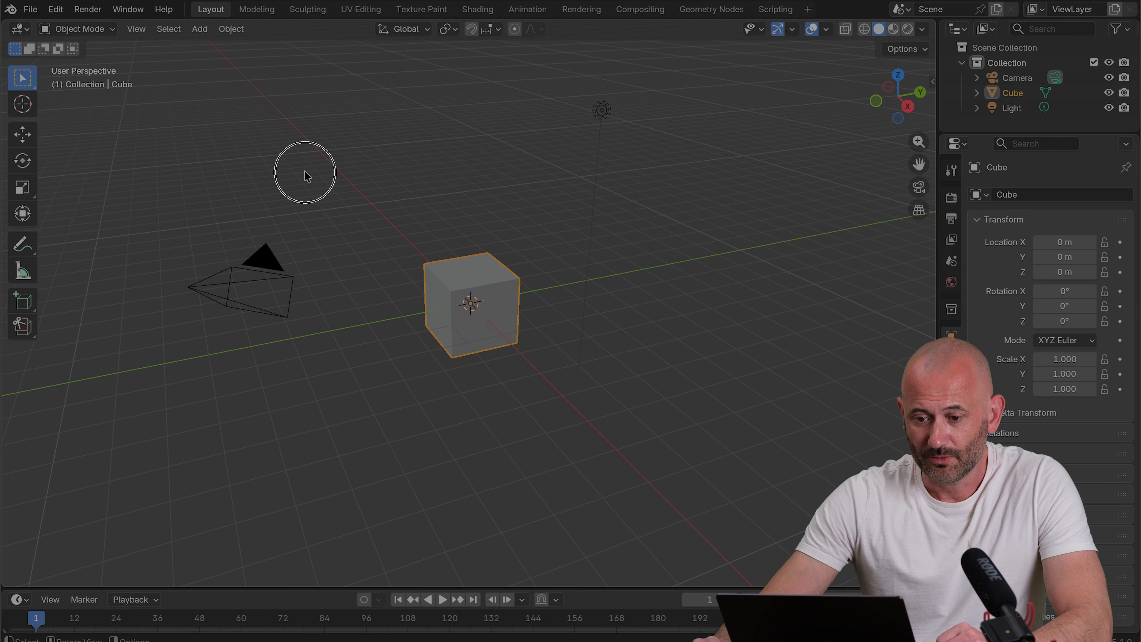
pyautogui.moveTo(393, 229); pyautogui.dragTo(460, 248, button='middle')
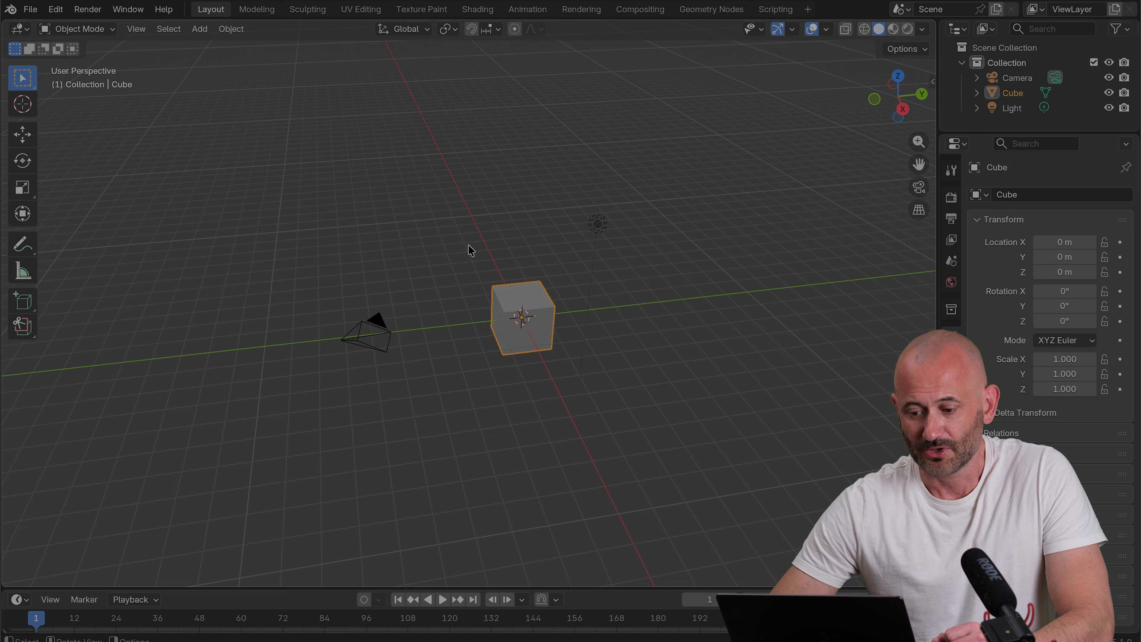
pyautogui.press('a')
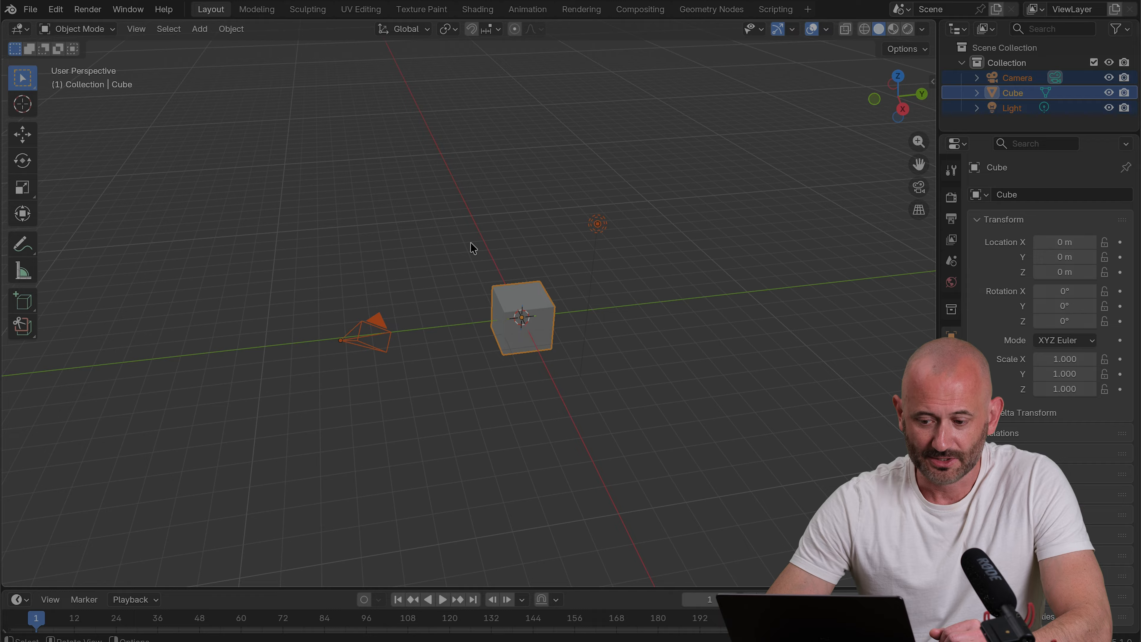
pyautogui.press('x')
pyautogui.click(471, 242)
pyautogui.moveTo(462, 247); pyautogui.dragTo(445, 264, button='middle')
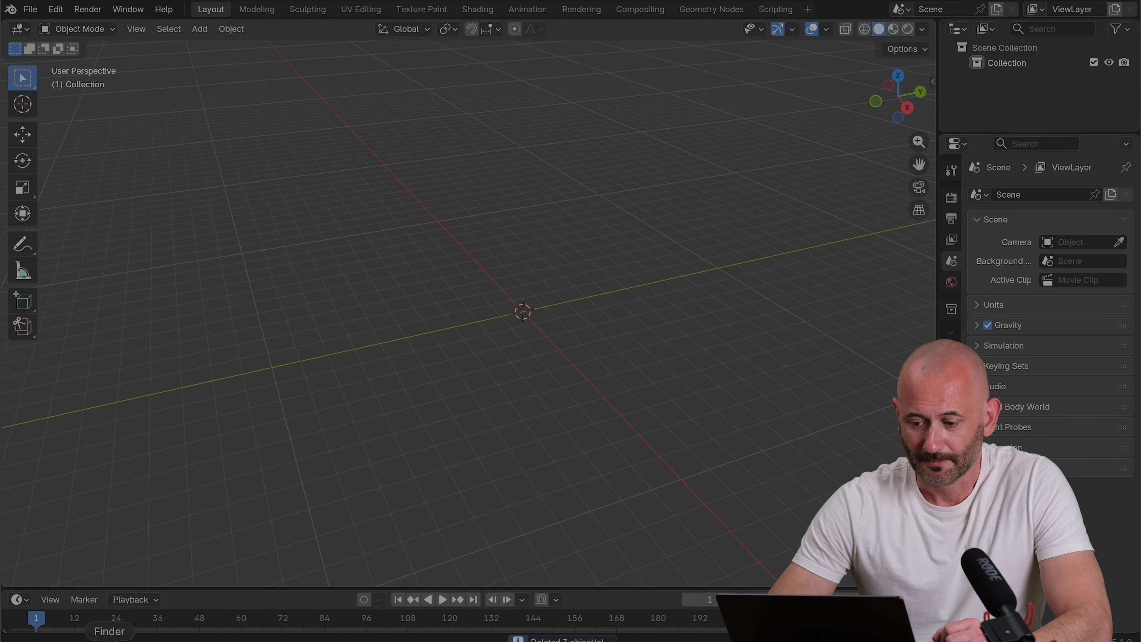
# Import today.glb from the data/current folder into the empty scene with the default glTF 2.0 import settings
pyautogui.click(109, 640)
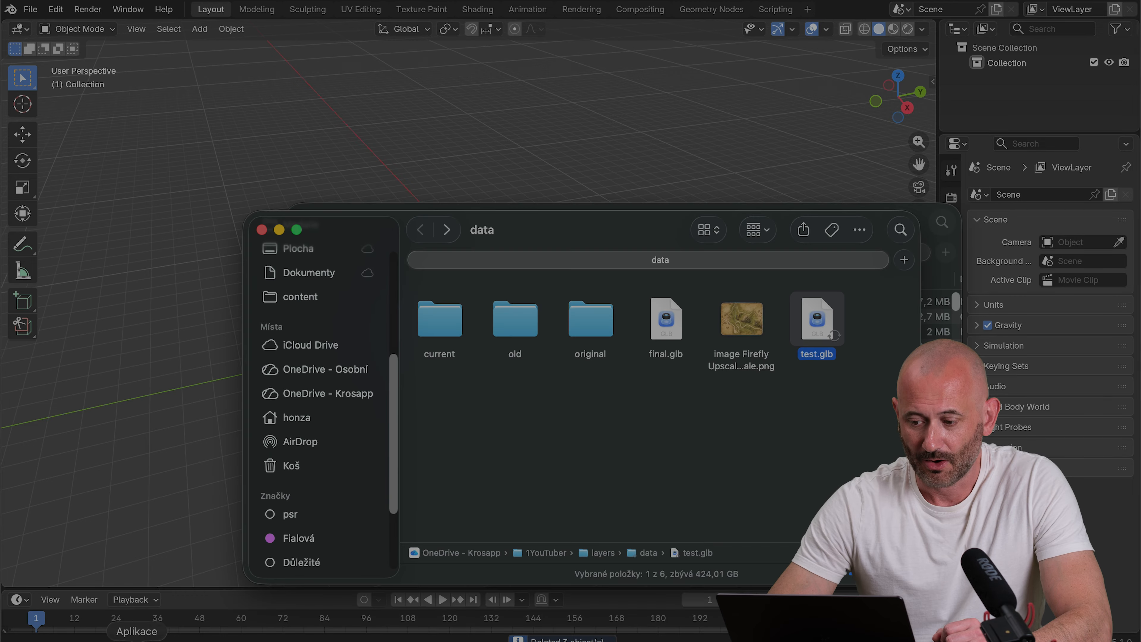
pyautogui.doubleClick(440, 311)
pyautogui.moveTo(551, 229); pyautogui.dragTo(629, 265)
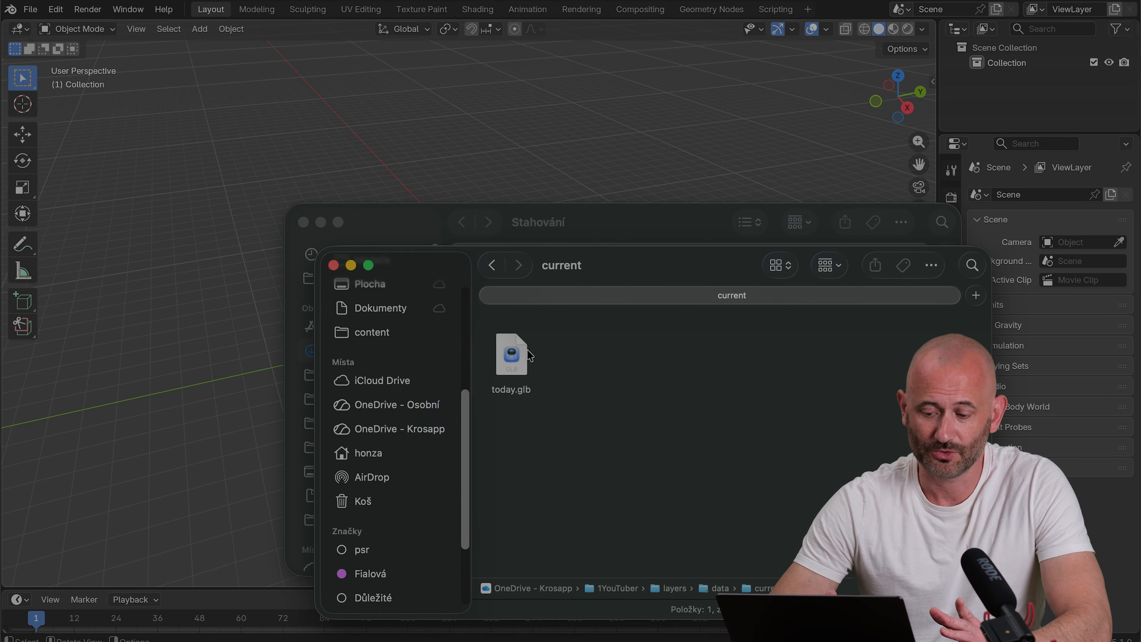
pyautogui.click(514, 356)
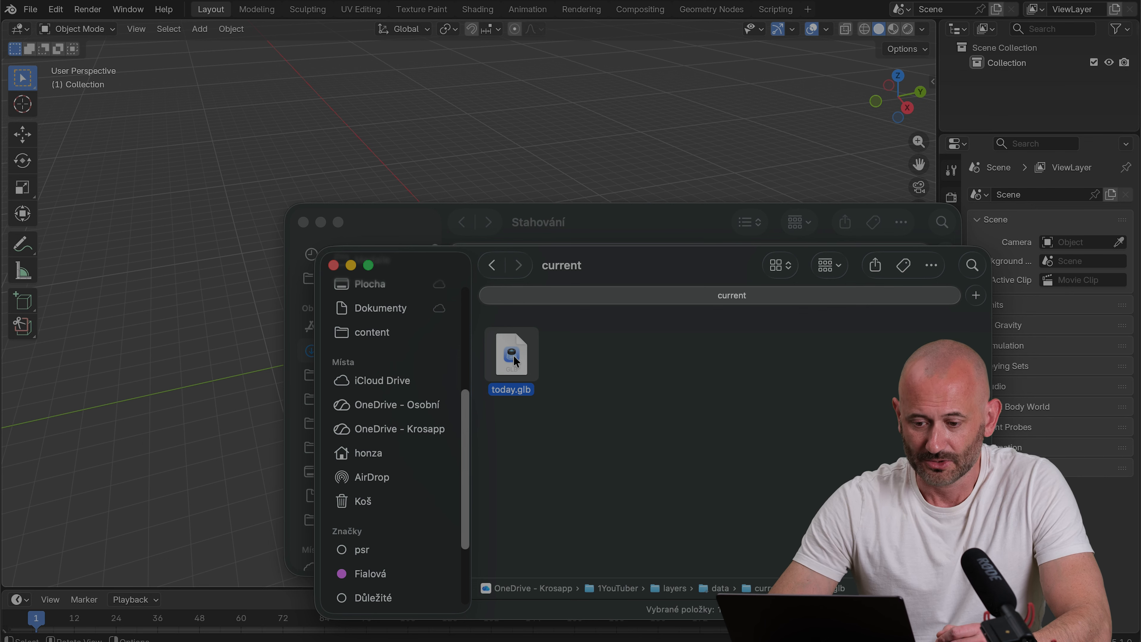
pyautogui.moveTo(256, 158); pyautogui.dragTo(256, 159)
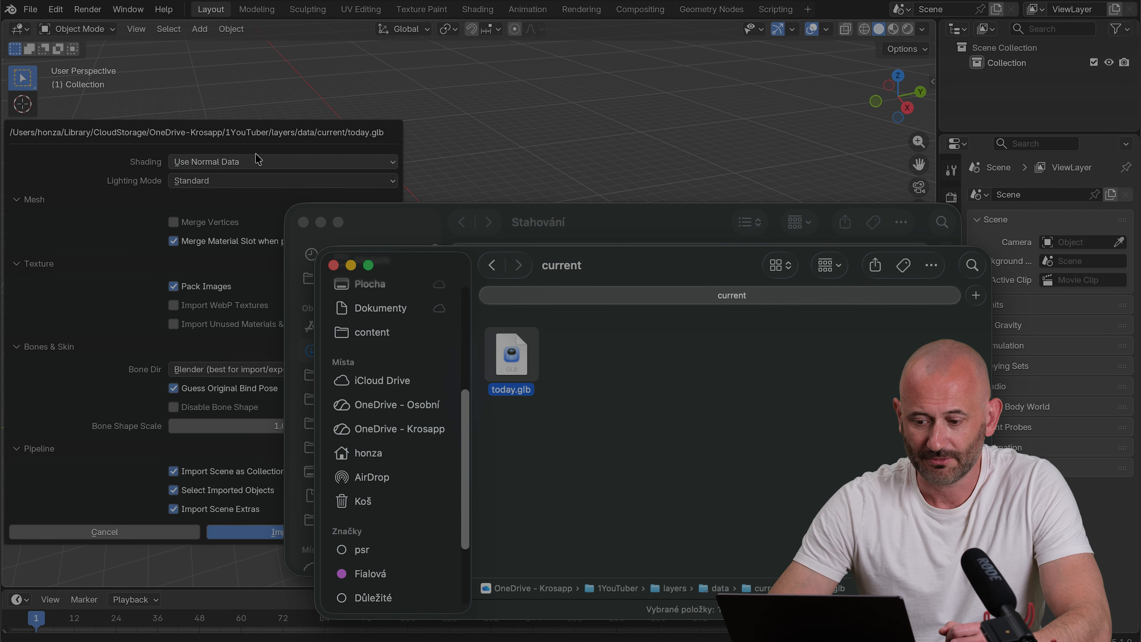
pyautogui.click(98, 171)
pyautogui.click(301, 538)
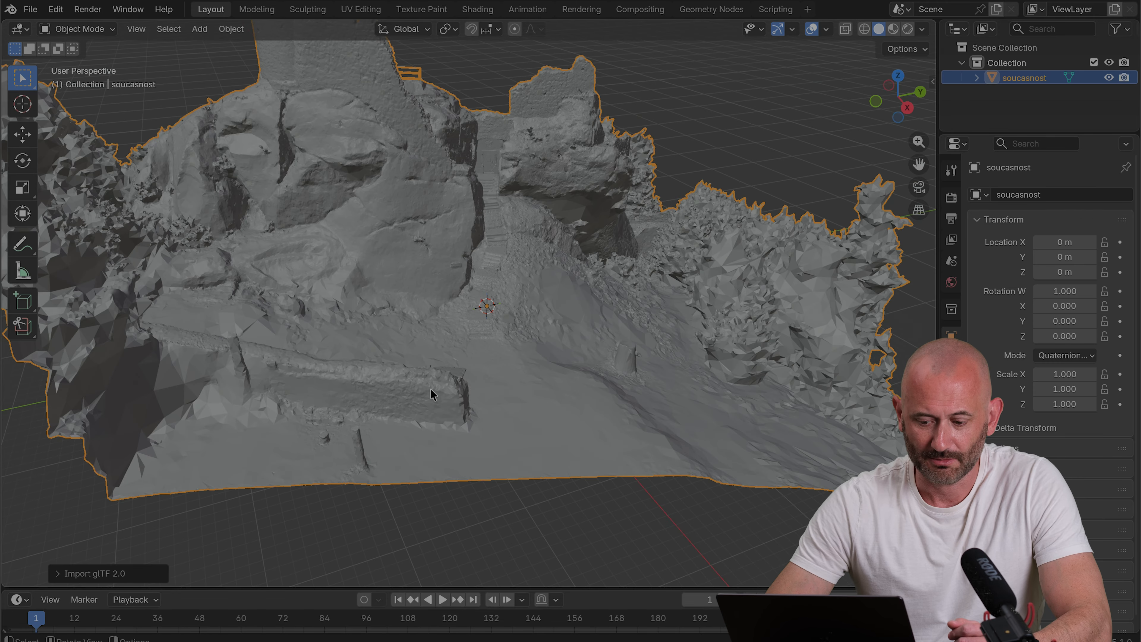
# Import old.glb from the data/old folder into the same scene with the default glTF 2.0 import settings
pyautogui.scroll(-6, 445, 382)
pyautogui.moveTo(459, 376); pyautogui.dragTo(413, 393, button='middle')
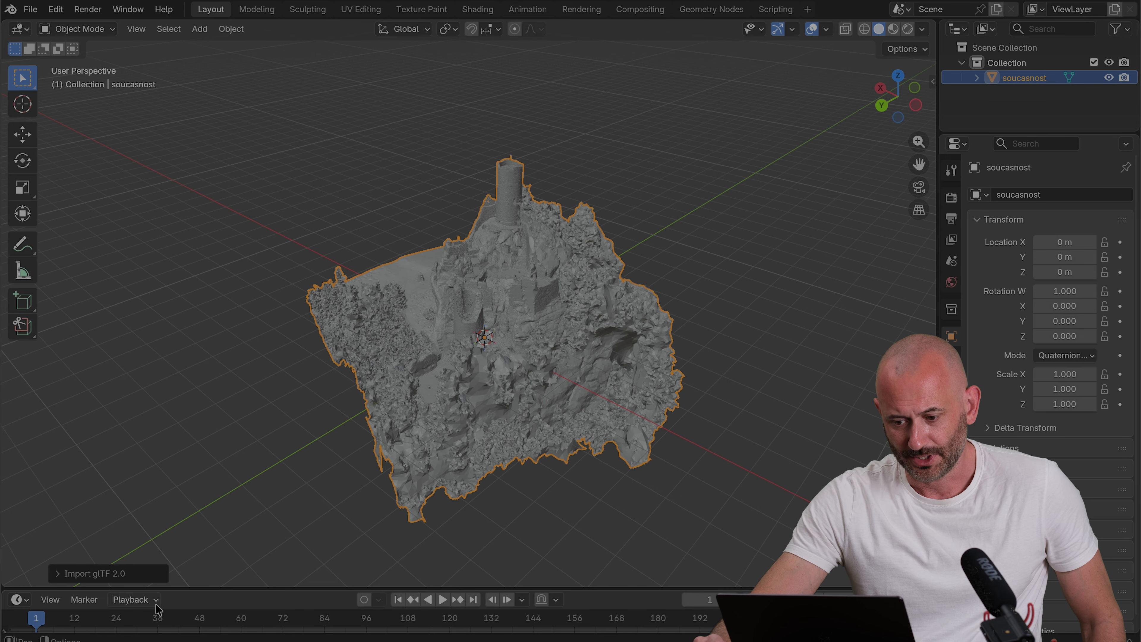
pyautogui.click(110, 641)
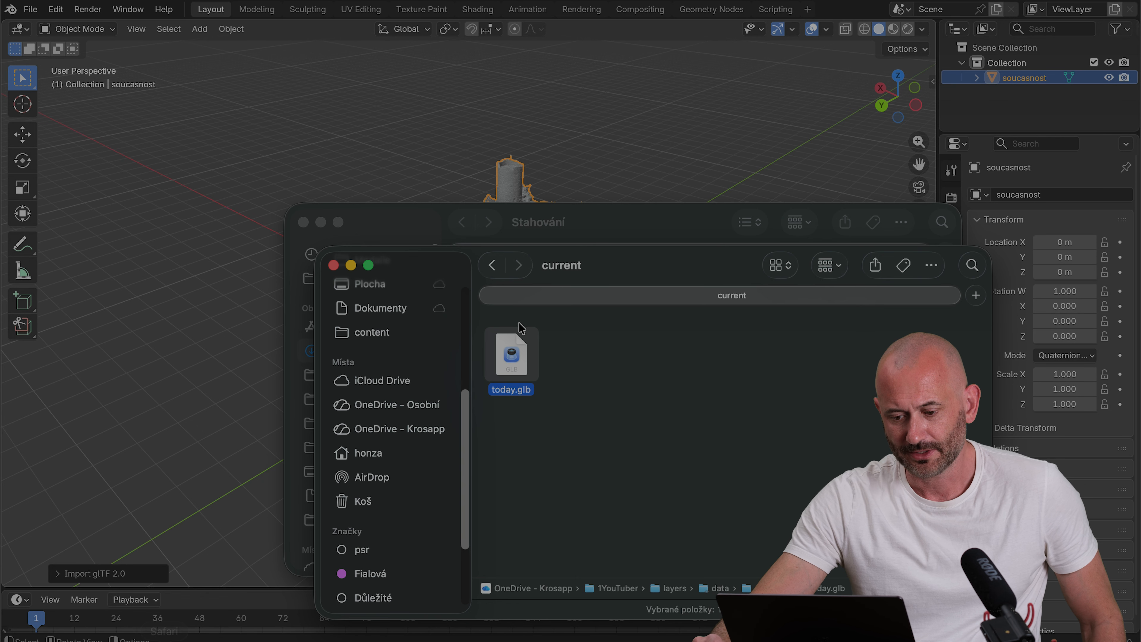
pyautogui.click(495, 268)
pyautogui.doubleClick(585, 358)
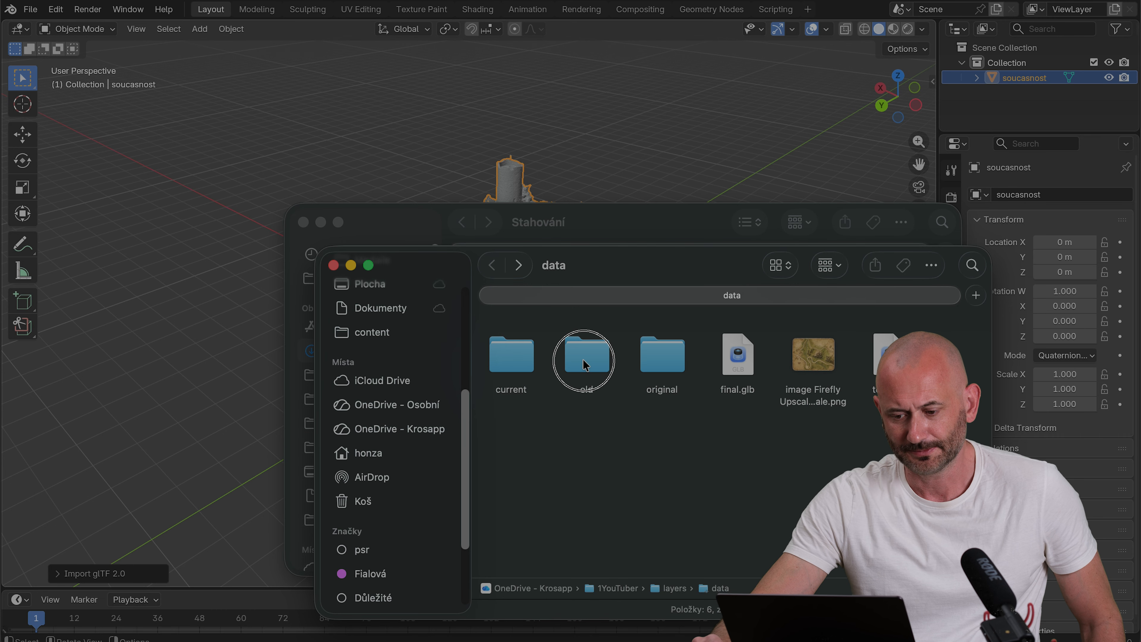
pyautogui.moveTo(514, 353); pyautogui.dragTo(227, 224)
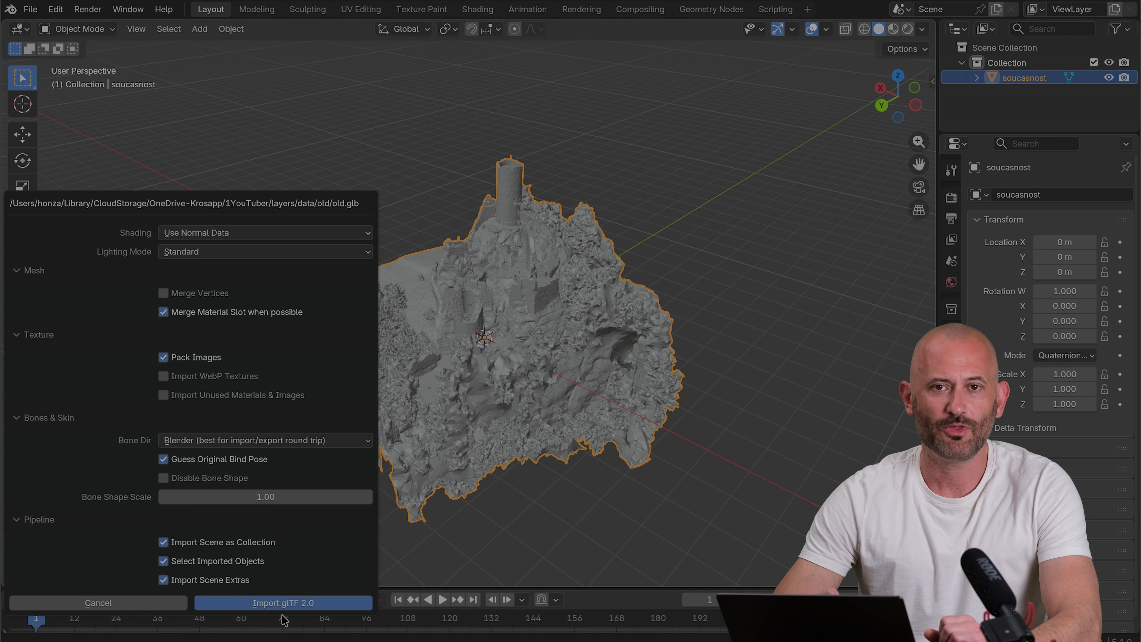
pyautogui.click(284, 604)
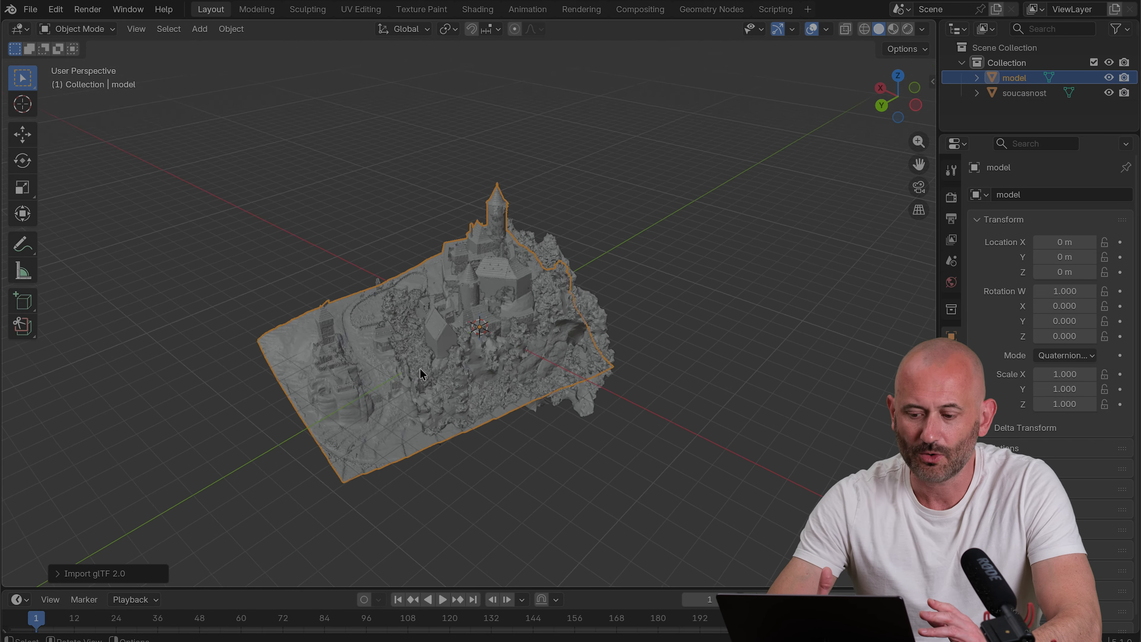
# Move the imported historical castle model about 56 m along the Y axis, away from the present-day ruin
pyautogui.hotkey('shift', 'space')
pyautogui.press('g')
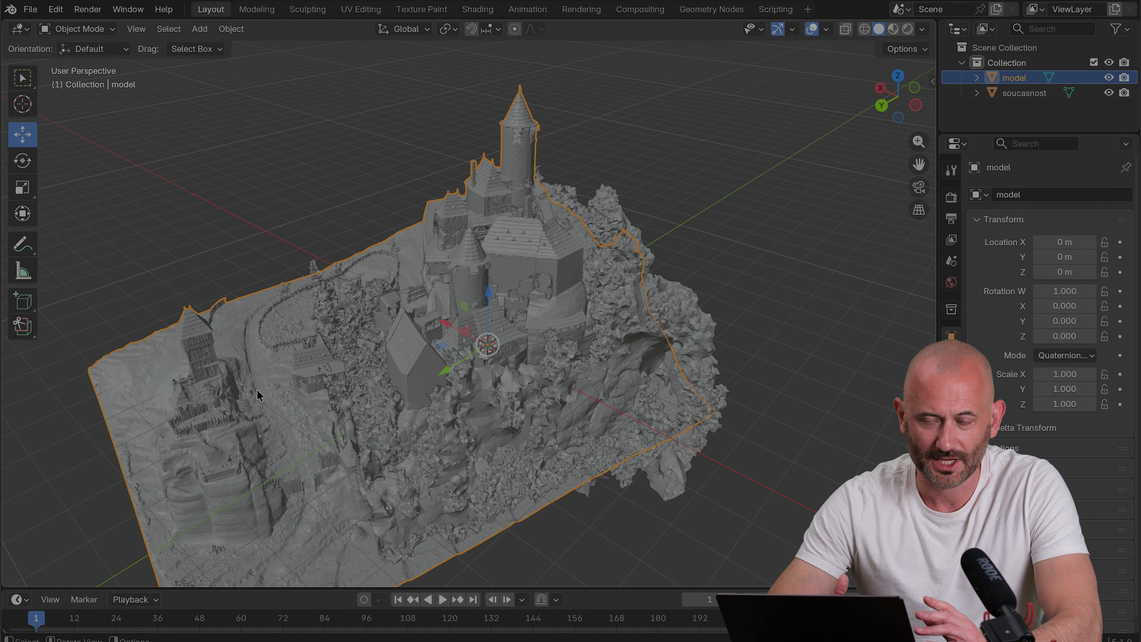
pyautogui.moveTo(371, 341); pyautogui.dragTo(336, 356, button='middle')
pyautogui.moveTo(423, 372); pyautogui.dragTo(186, 483)
pyautogui.keyDown('shift'); pyautogui.moveTo(449, 393); pyautogui.dragTo(301, 398, button='middle'); pyautogui.keyUp('shift')
pyautogui.scroll(-1, 518, 353)
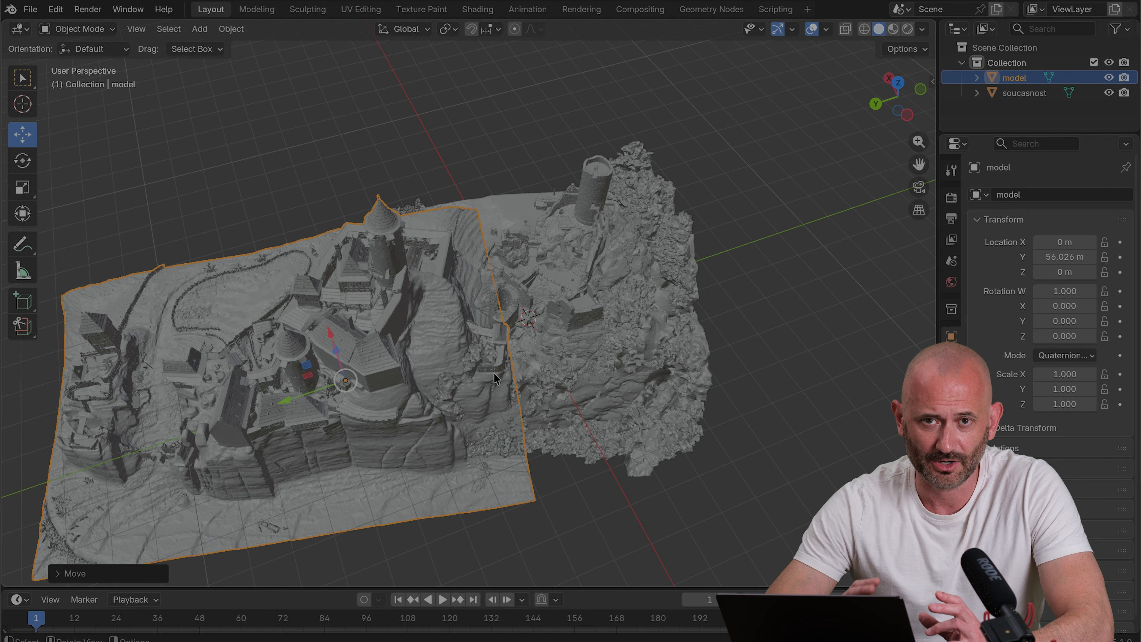
# Move the historical castle model back along the Y axis to about -0.38 m, over the present-day ruin
pyautogui.moveTo(284, 402); pyautogui.dragTo(477, 355)
pyautogui.scroll(3, 590, 277)
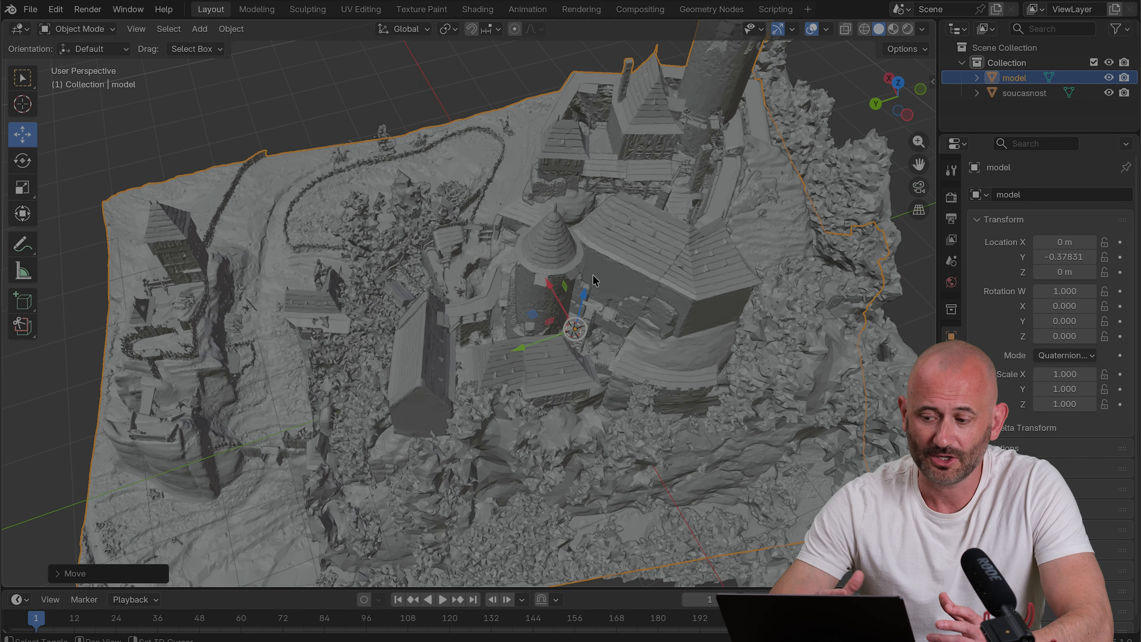
pyautogui.scroll(-1, 589, 276)
pyautogui.keyDown('shift'); pyautogui.moveTo(590, 276); pyautogui.dragTo(501, 291, button='middle'); pyautogui.keyUp('shift')
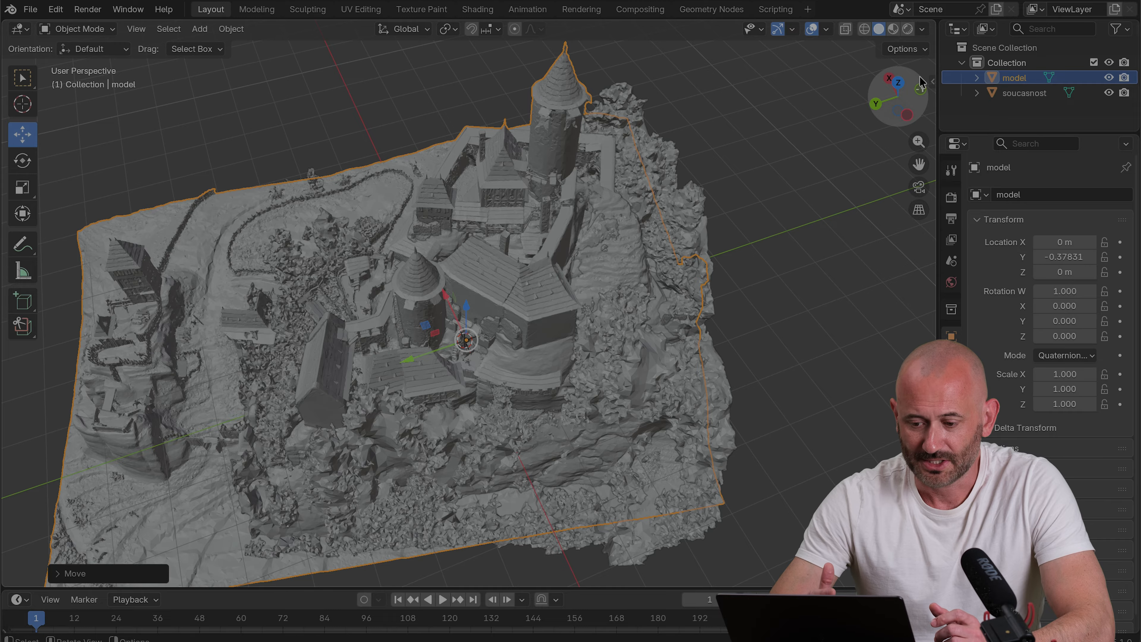
# In top view, fine-tune the historical model's position over the ruin to about X 0.28 m, Y 0.08 m
pyautogui.click(898, 83)
pyautogui.scroll(5, 439, 323)
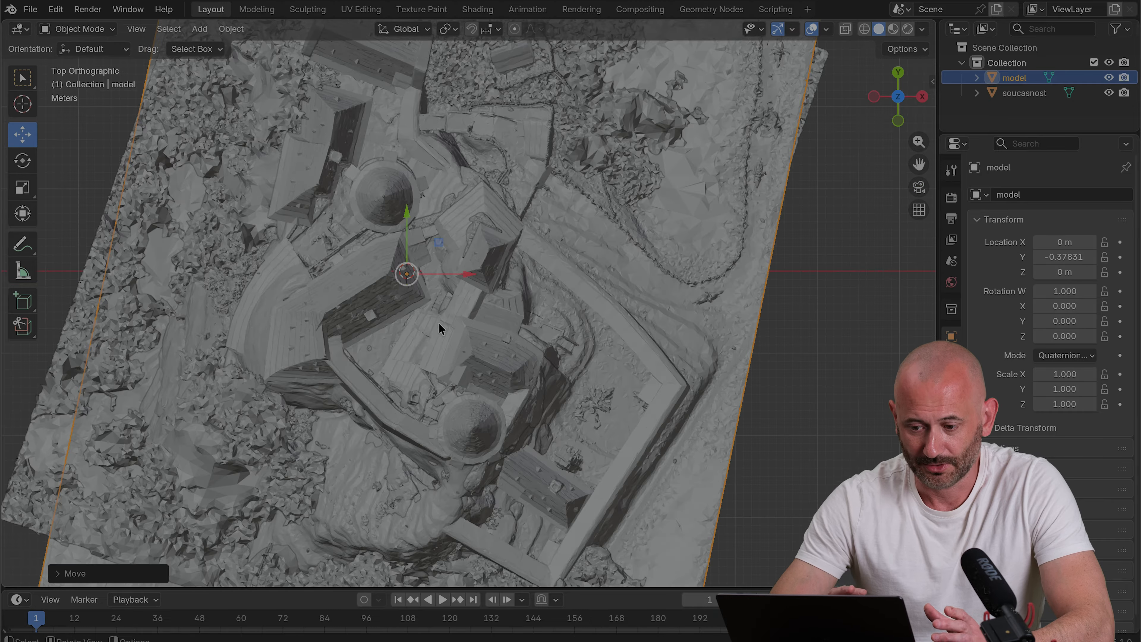
pyautogui.keyDown('shift'); pyautogui.moveTo(501, 310); pyautogui.dragTo(500, 317, button='middle'); pyautogui.keyUp('shift')
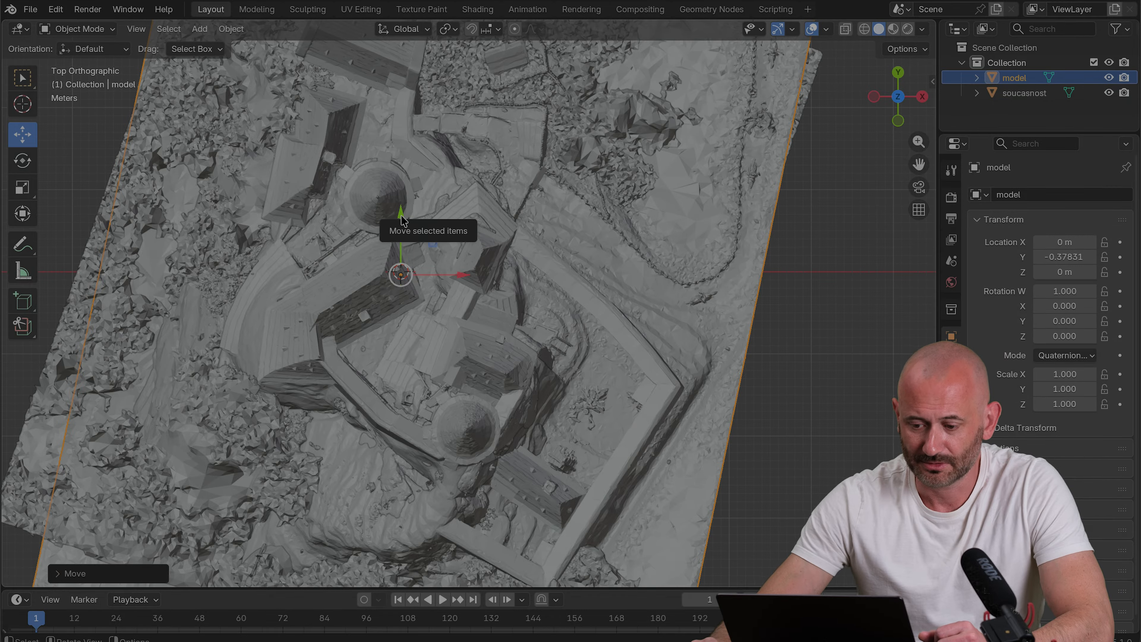
pyautogui.press('g')
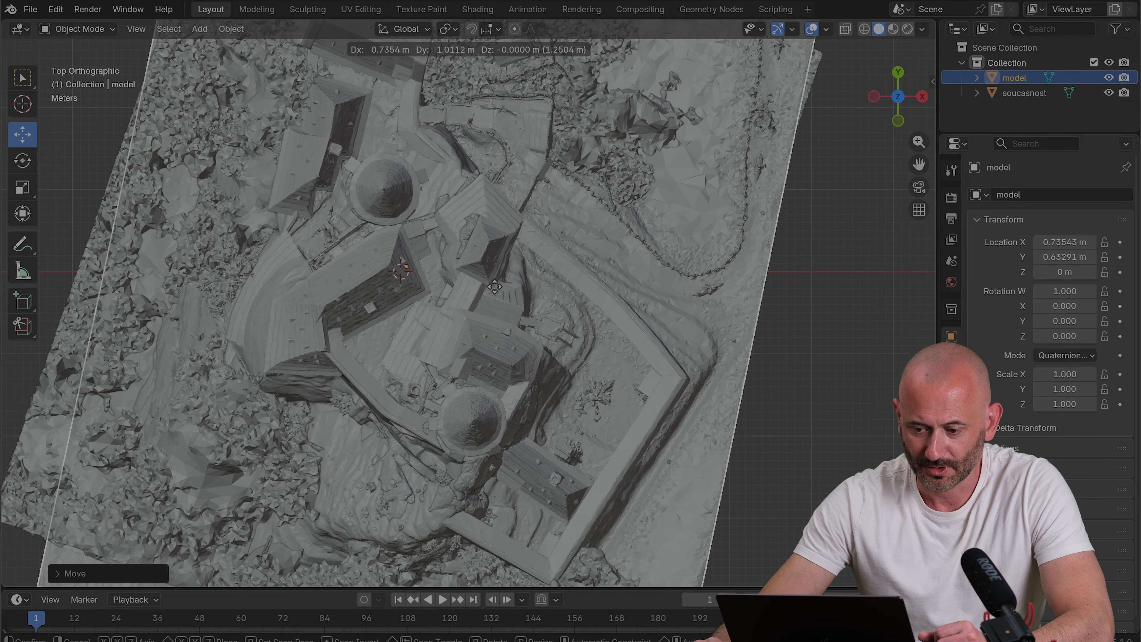
pyautogui.click(490, 291)
pyautogui.scroll(-4, 457, 327)
pyautogui.moveTo(458, 326); pyautogui.dragTo(651, 230, button='middle')
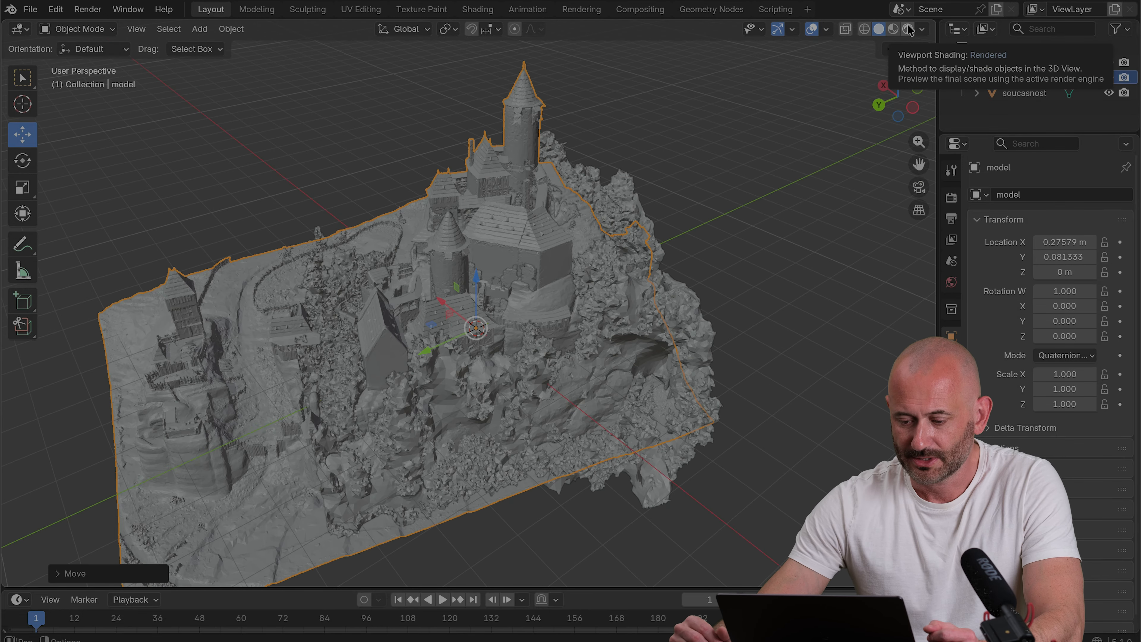
# Switch the viewport to Material Preview shading to show the textures of both castle models
pyautogui.click(898, 31)
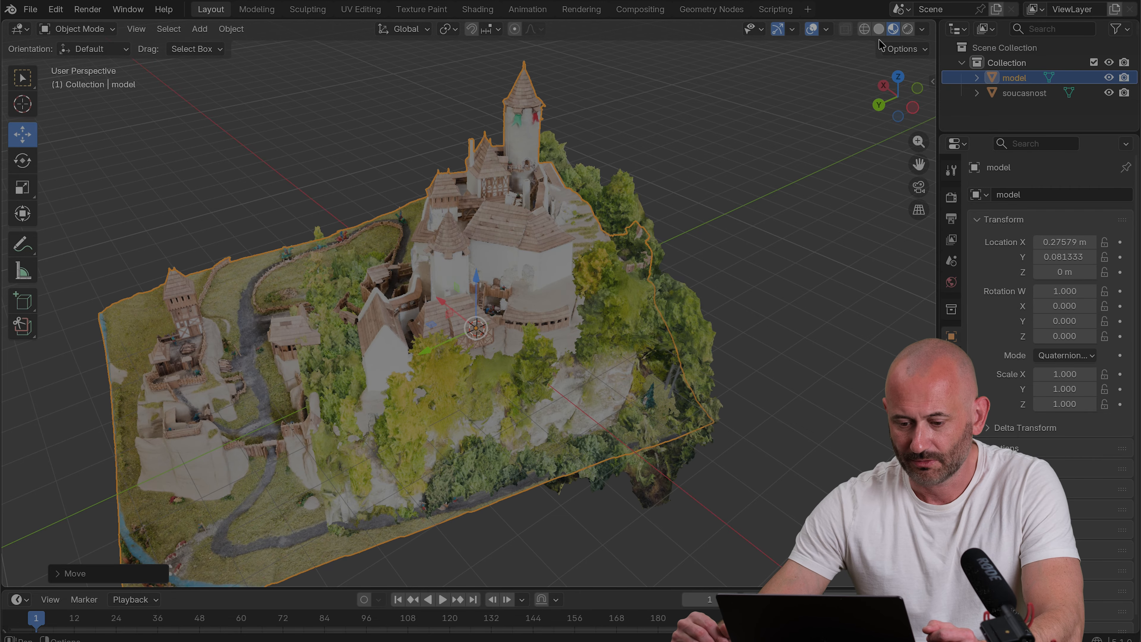
pyautogui.moveTo(562, 234)
pyautogui.mouseDown(button='middle')
pyautogui.moveTo(638, 212)
pyautogui.moveTo(514, 237)
pyautogui.mouseUp(button='middle')
pyautogui.scroll(4, 514, 237)
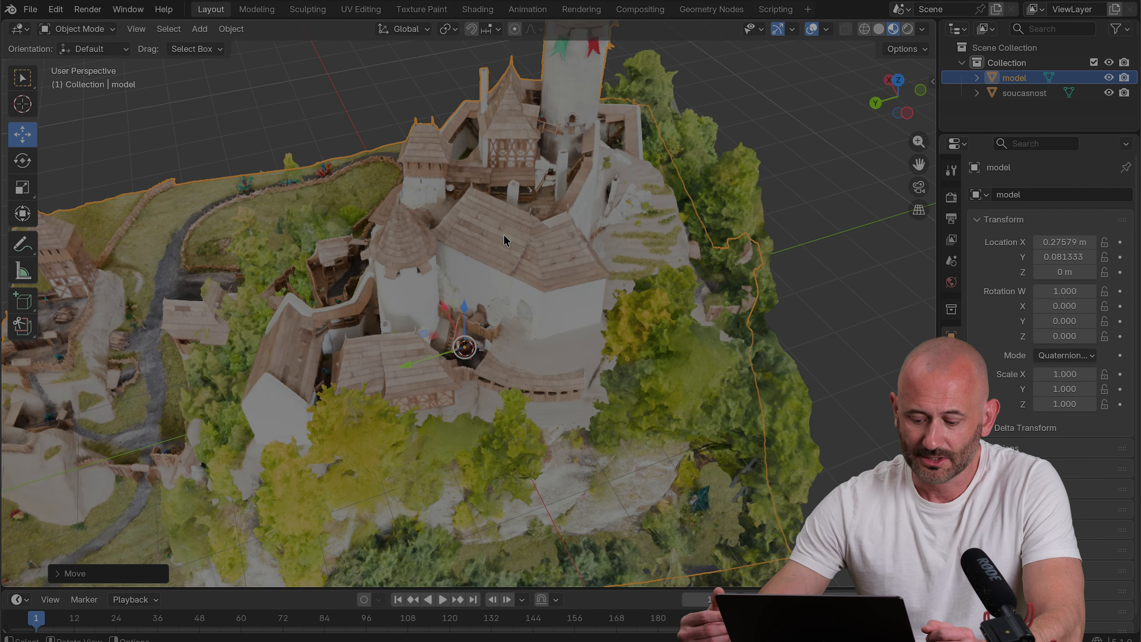
# Toggle the historical model's visibility to compare its alignment with the present-day ruin, ending with both models shown
pyautogui.click(1109, 77)
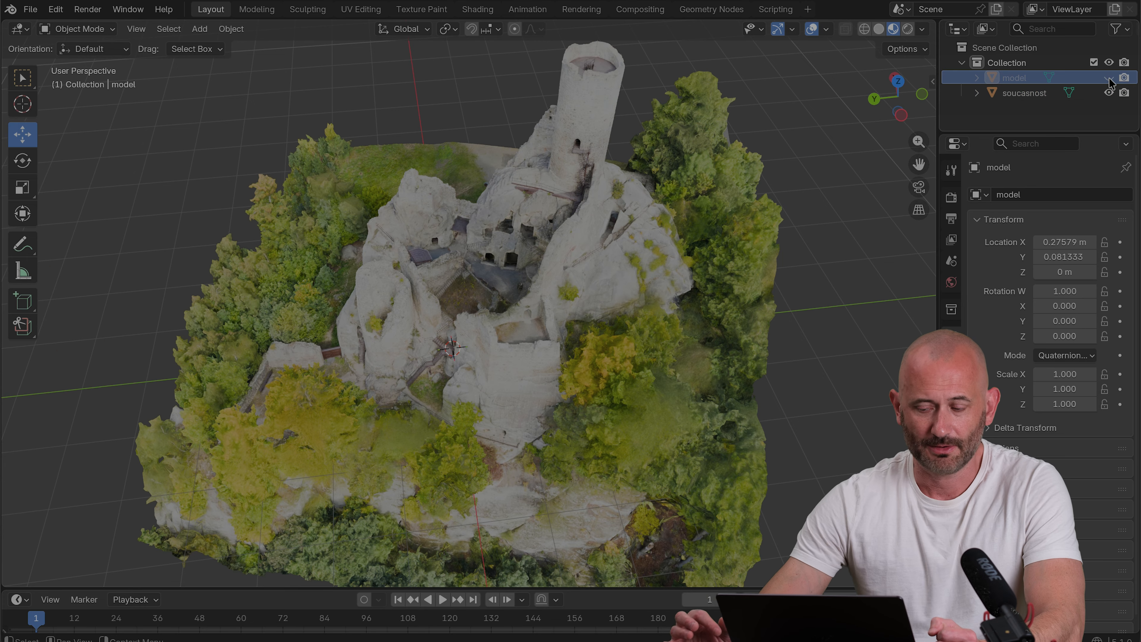
pyautogui.click(1109, 77)
pyautogui.click(1110, 77)
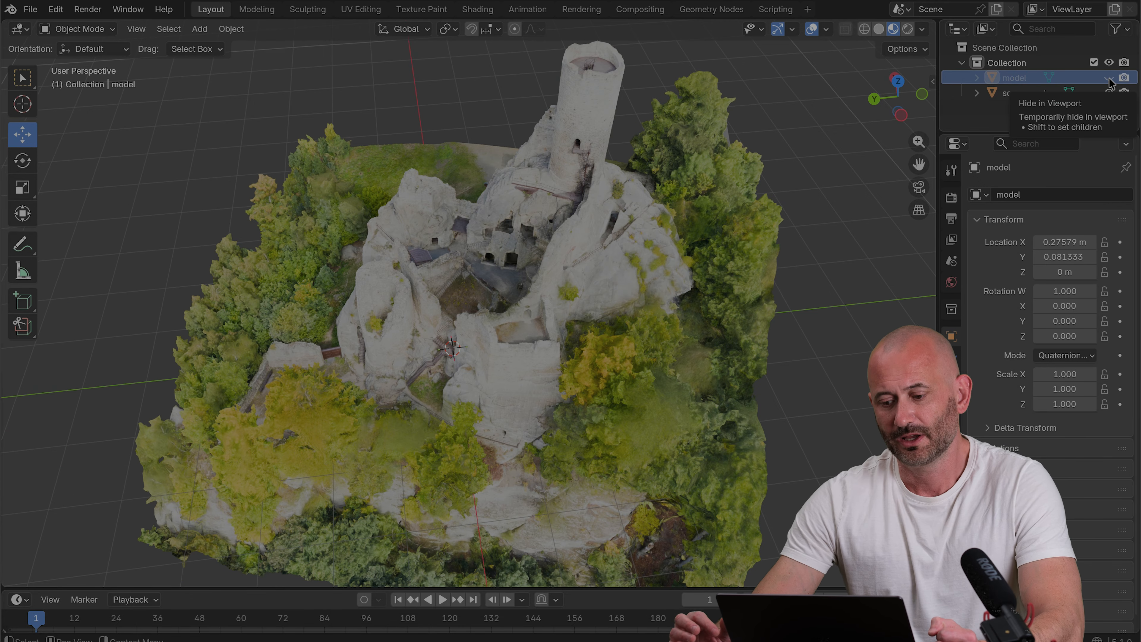
pyautogui.click(1110, 79)
pyautogui.moveTo(502, 234); pyautogui.dragTo(535, 257, button='middle')
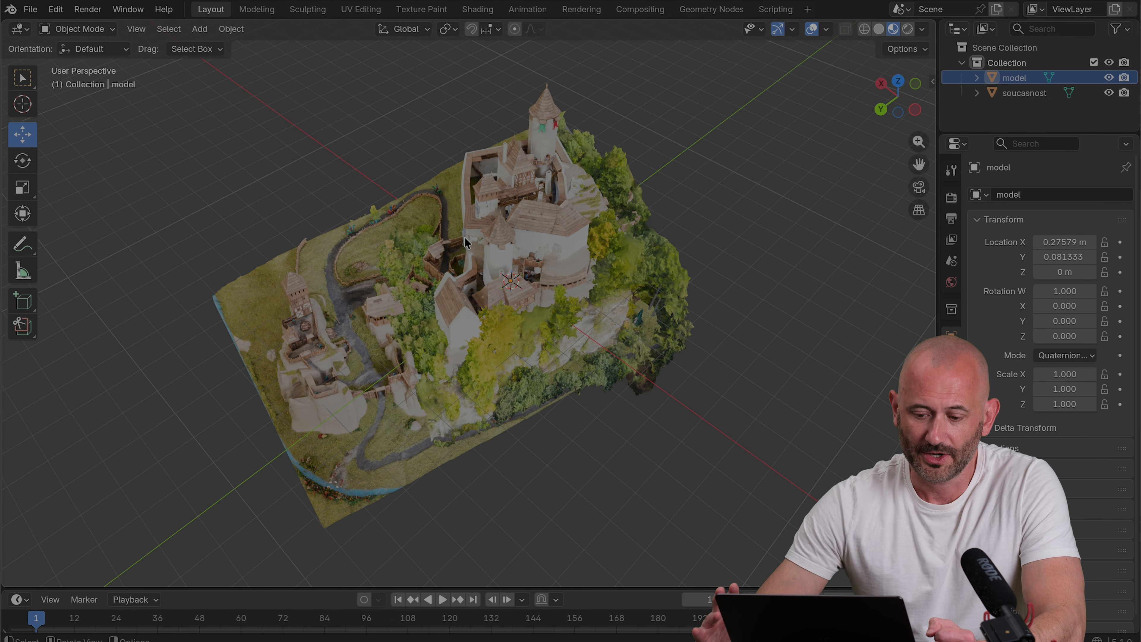
# Add the map image "image Firefly Upscaler 2x scale.png" from the data folder as a mesh plane
pyautogui.hotkey('shift', 'a')
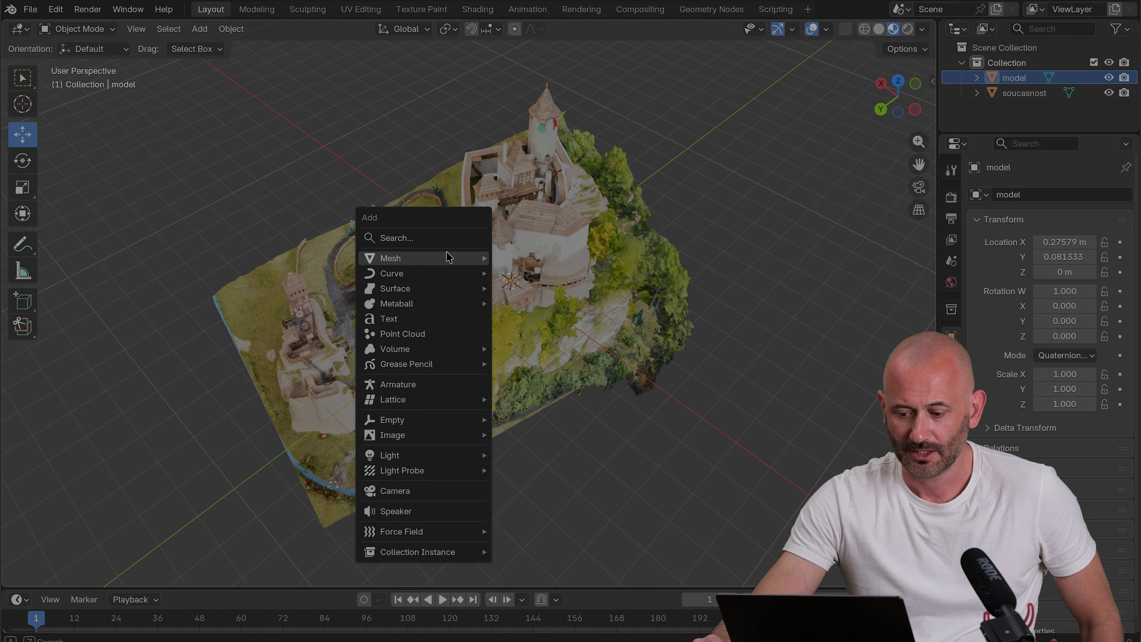
pyautogui.moveTo(447, 259)
pyautogui.moveTo(454, 438)
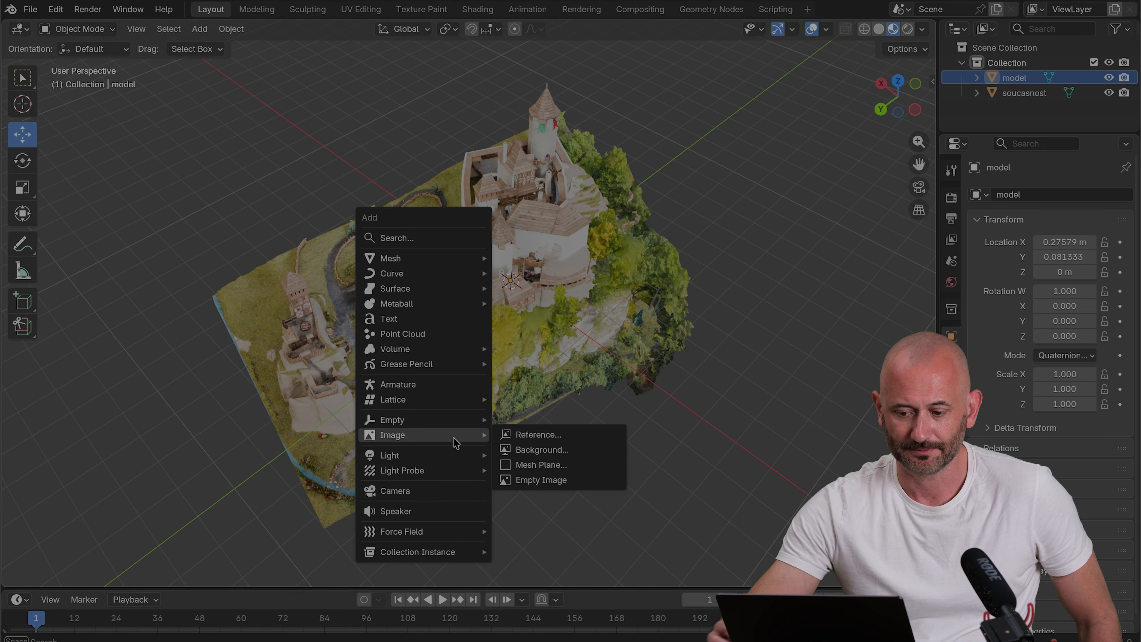
pyautogui.click(583, 463)
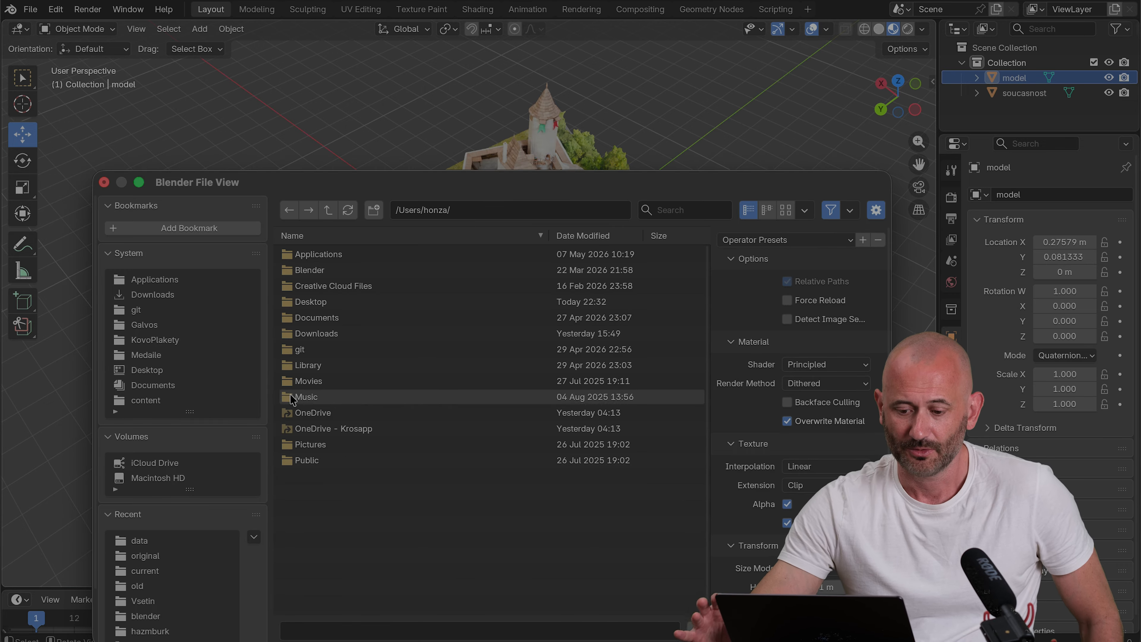
pyautogui.click(148, 541)
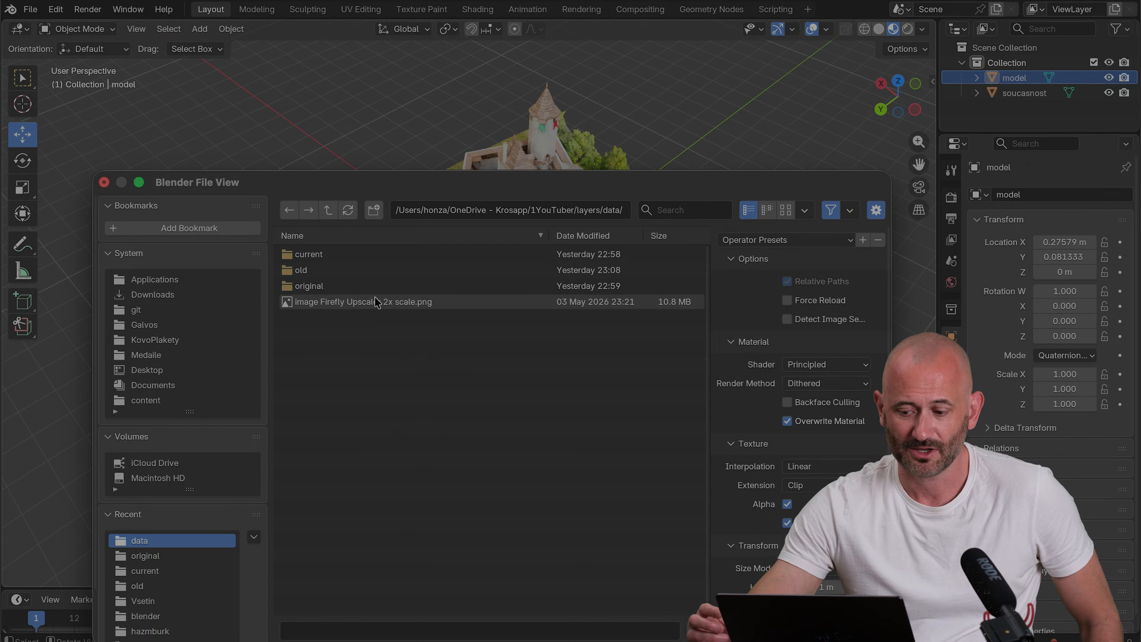
pyautogui.moveTo(376, 302)
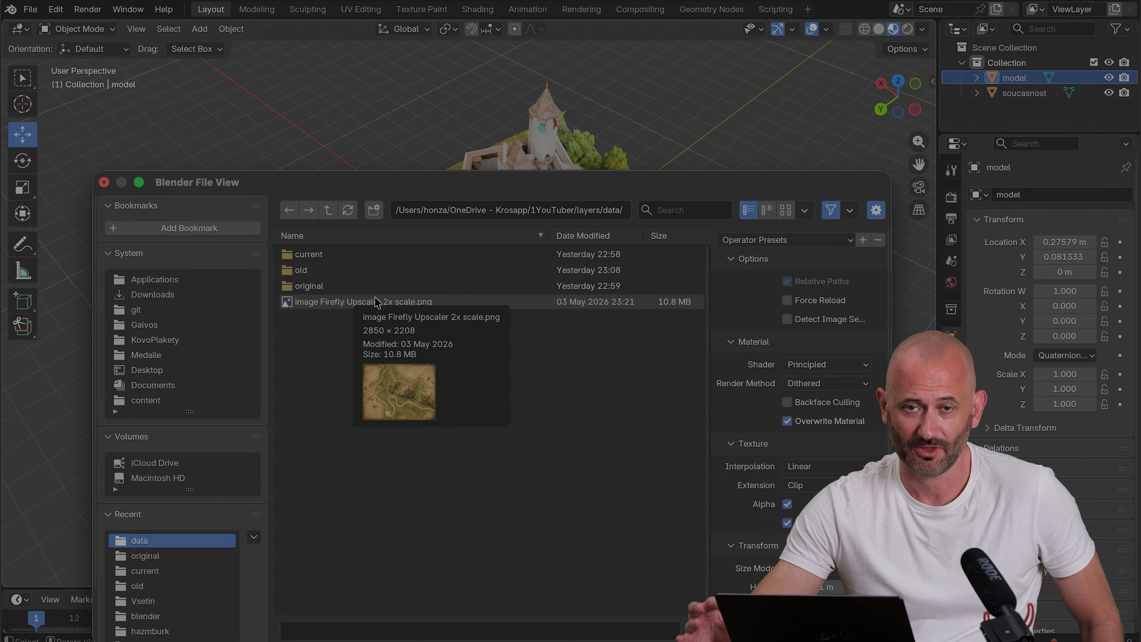
pyautogui.click(377, 302)
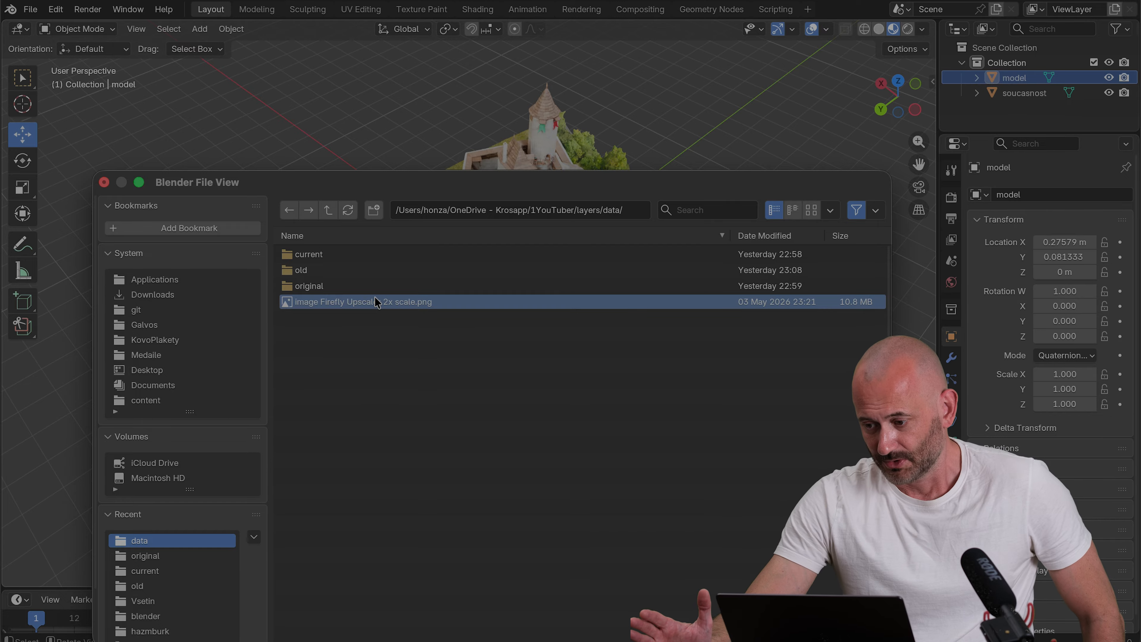
pyautogui.doubleClick(377, 301)
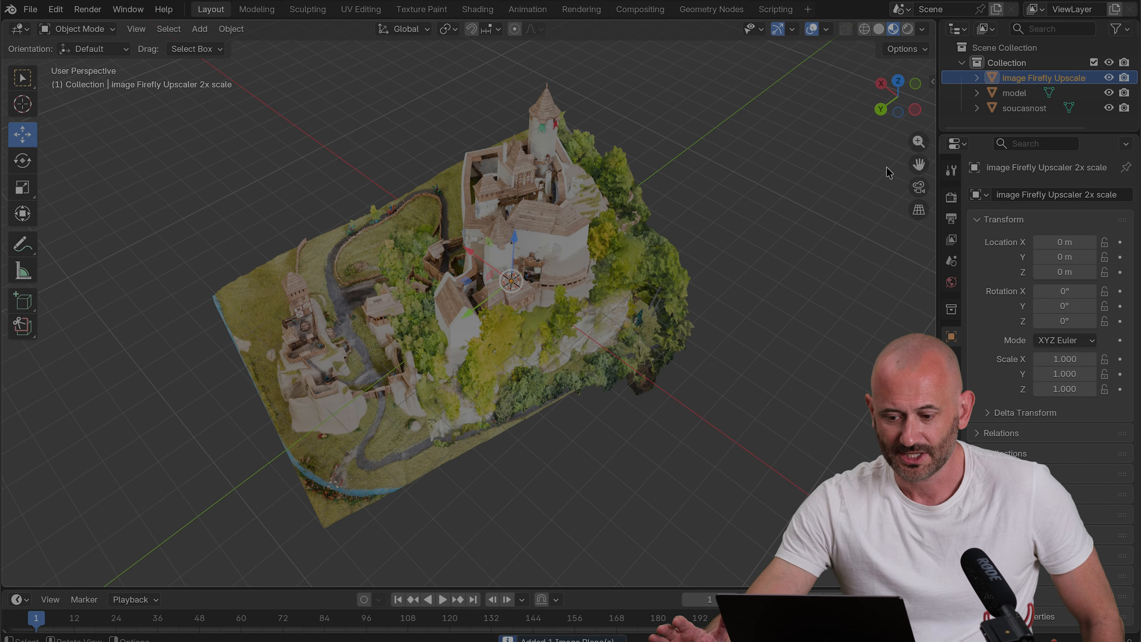
# Hide both castle models and scale the map plane up to about 133.9 on all axes
pyautogui.click(1109, 92)
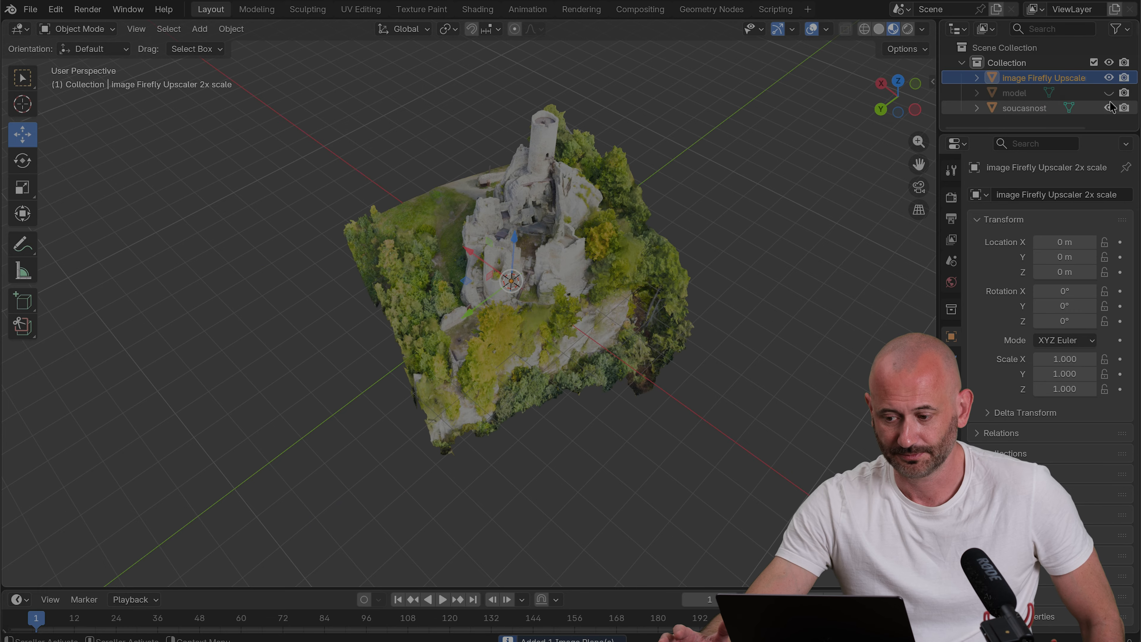
pyautogui.click(1109, 108)
pyautogui.press('s')
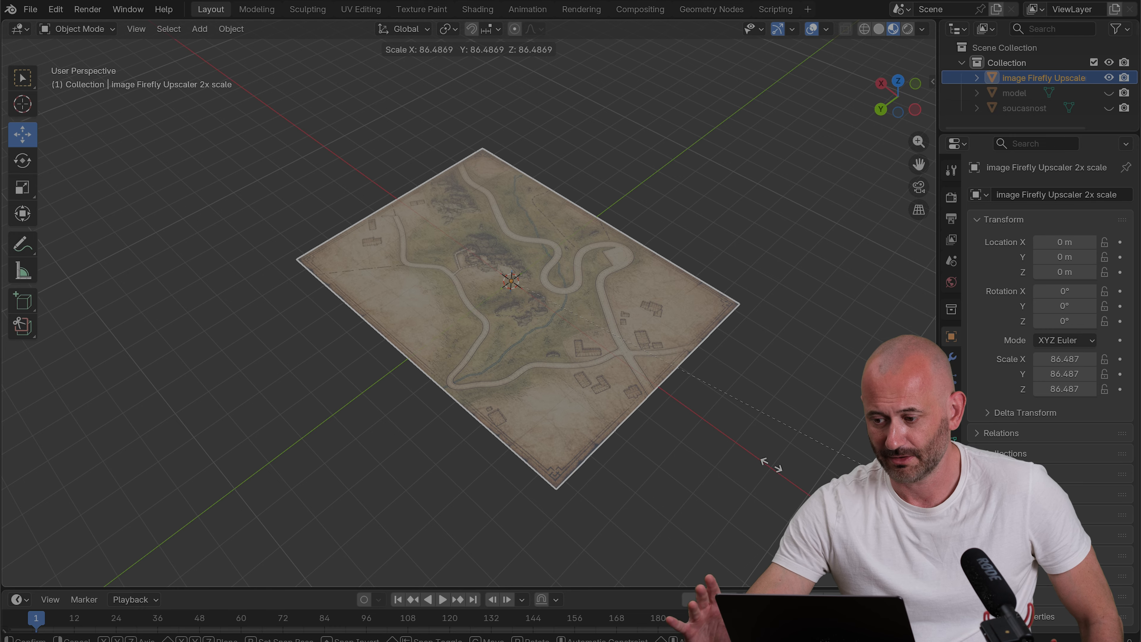
pyautogui.click(807, 425)
pyautogui.press('s')
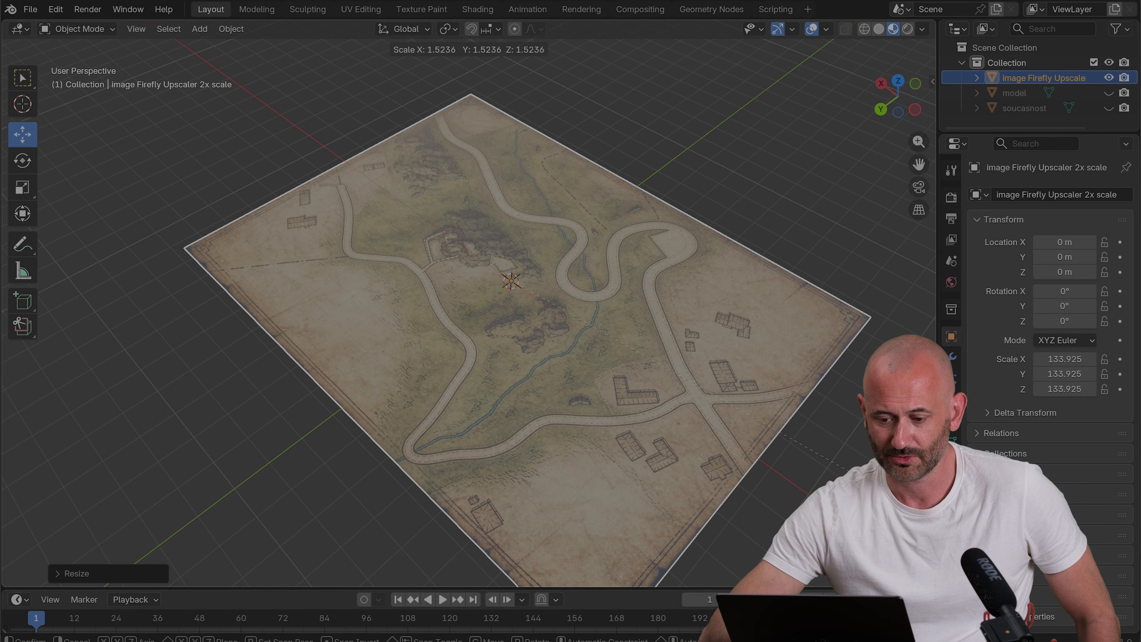
pyautogui.click(887, 486)
# Show the present-day ruin on the map while keeping the historical model hidden, and inspect their relative size
pyautogui.click(1109, 92)
pyautogui.click(1109, 93)
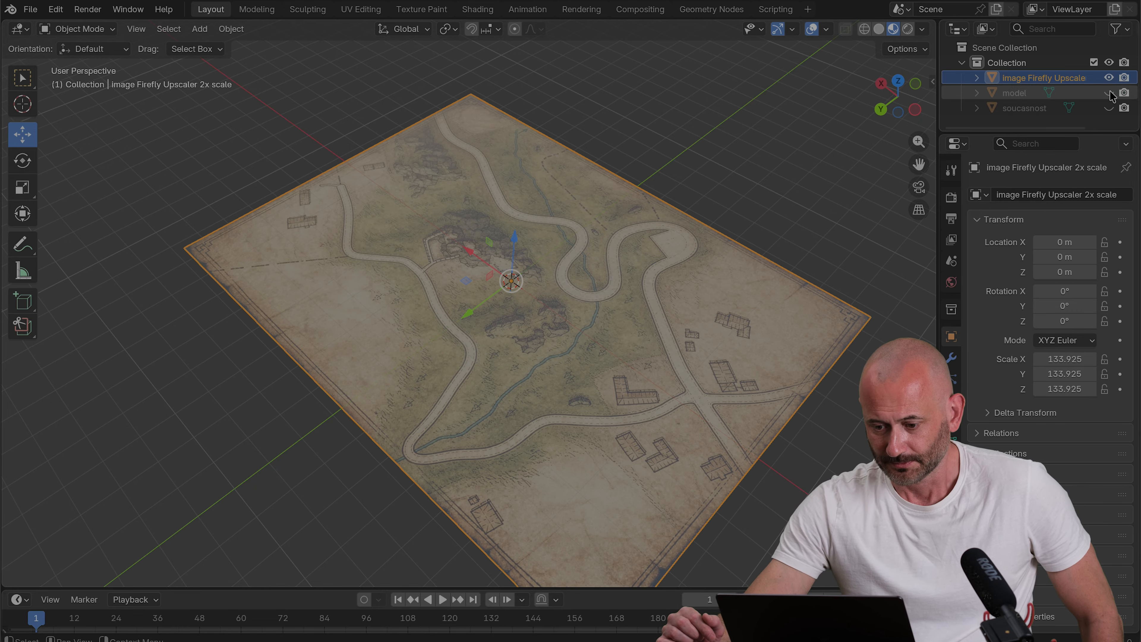
pyautogui.click(1109, 108)
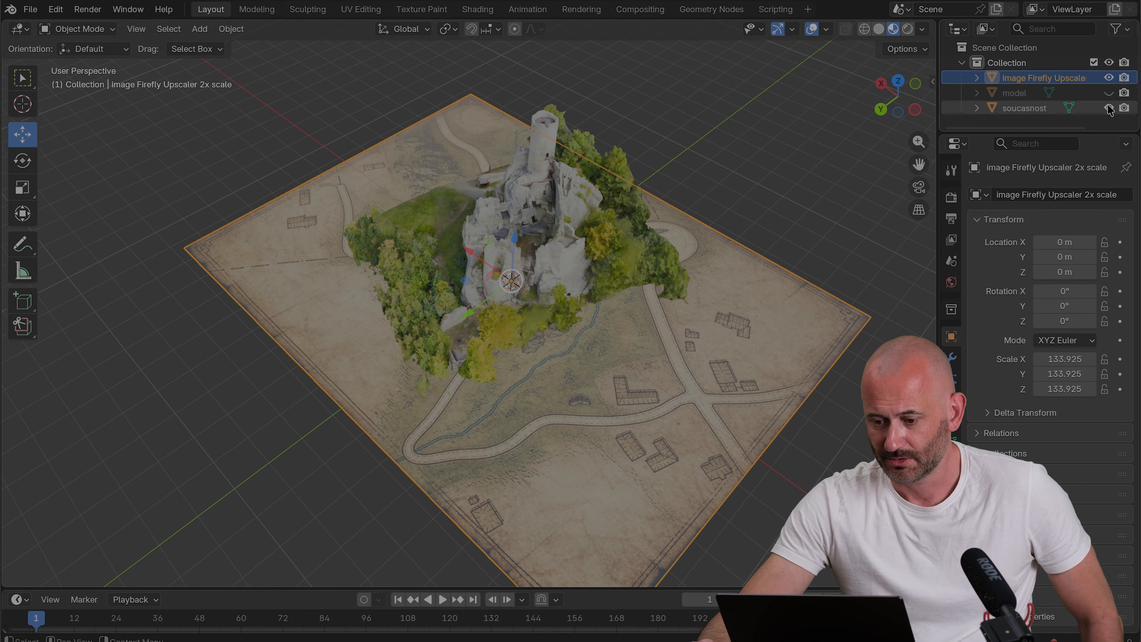
pyautogui.click(1109, 108)
pyautogui.click(1109, 108)
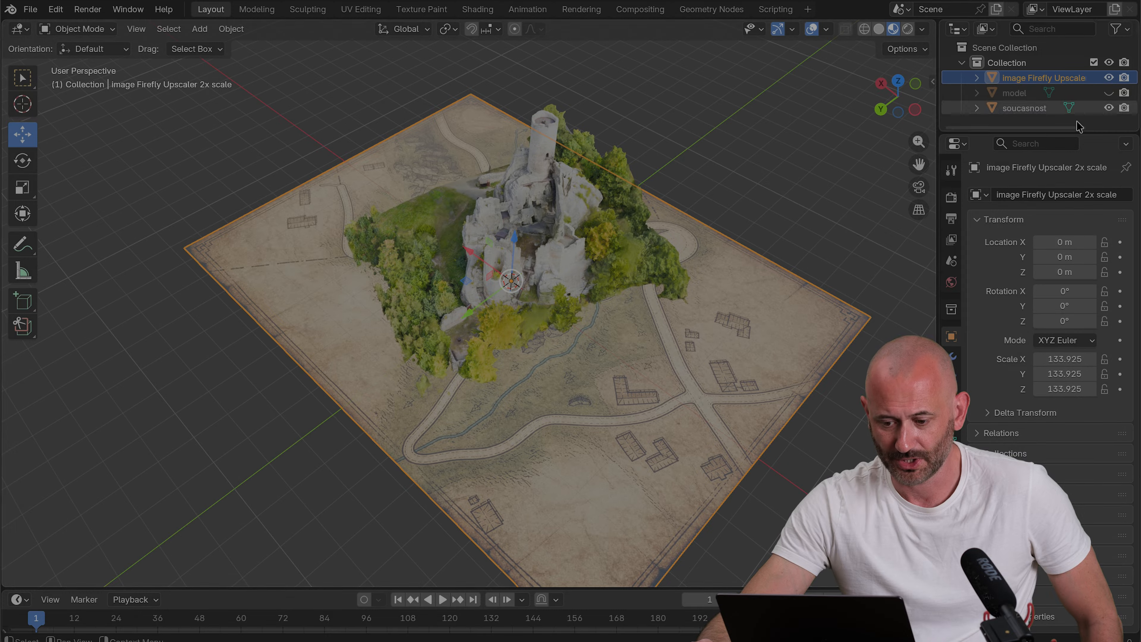
pyautogui.moveTo(752, 252); pyautogui.dragTo(649, 204, button='middle')
pyautogui.scroll(-3, 514, 282)
pyautogui.scroll(2, 538, 276)
pyautogui.scroll(2, 649, 204)
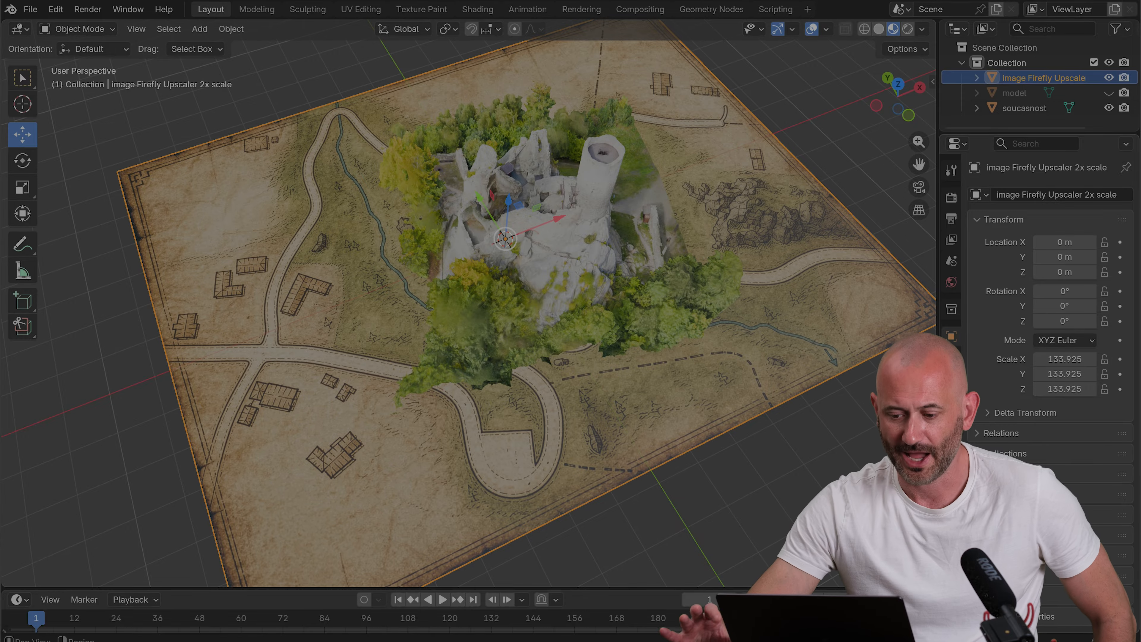
# Set the Roughness of the map plane's material to 1.000
pyautogui.click(952, 463)
pyautogui.click(1080, 392)
pyautogui.press('Escape')
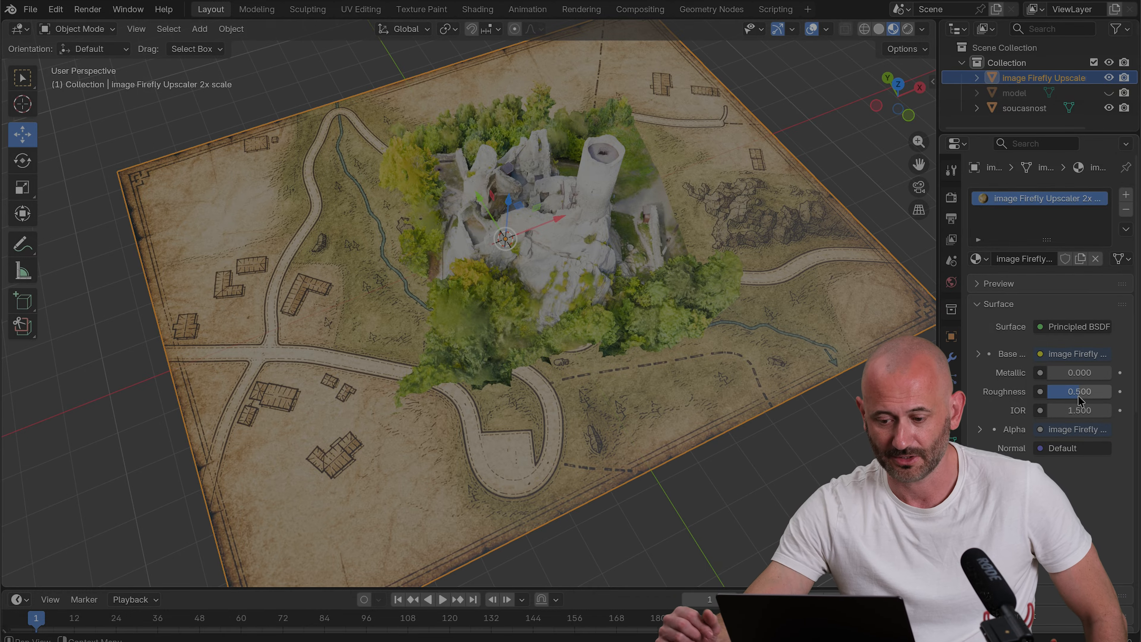
pyautogui.moveTo(1079, 395); pyautogui.dragTo(78, 392)
pyautogui.moveTo(670, 390); pyautogui.dragTo(610, 462, button='middle')
pyautogui.scroll(-2, 610, 462)
pyautogui.moveTo(823, 221); pyautogui.dragTo(884, 166, button='middle')
# In top view, enlarge the map plane around the ruin by a factor of about 1.25
pyautogui.click(898, 89)
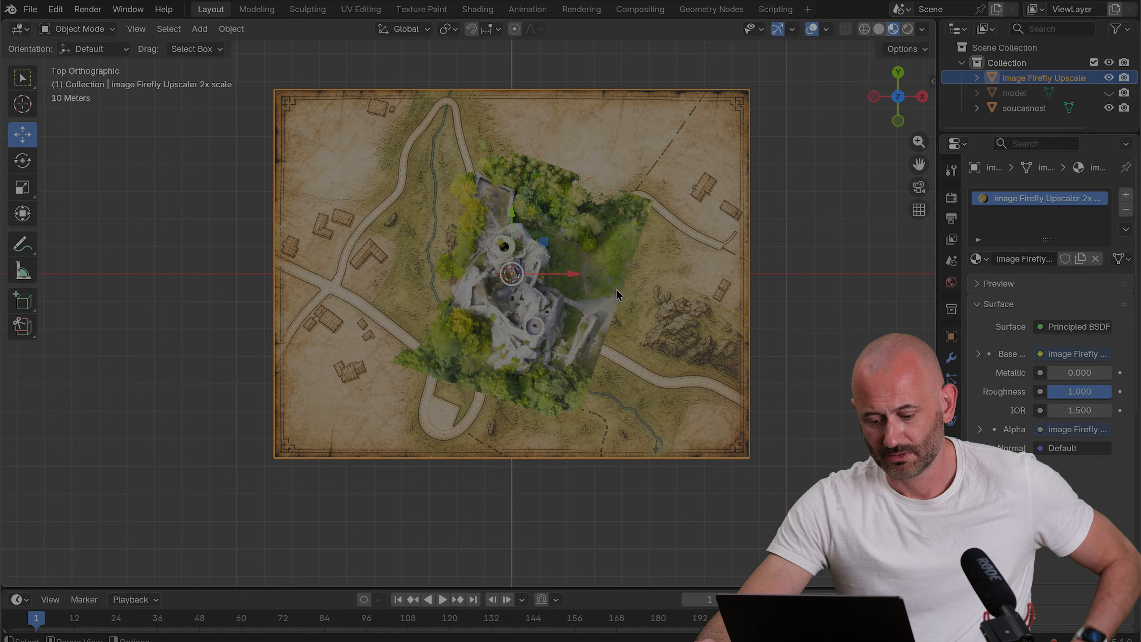
pyautogui.scroll(3, 616, 289)
pyautogui.scroll(-2, 644, 296)
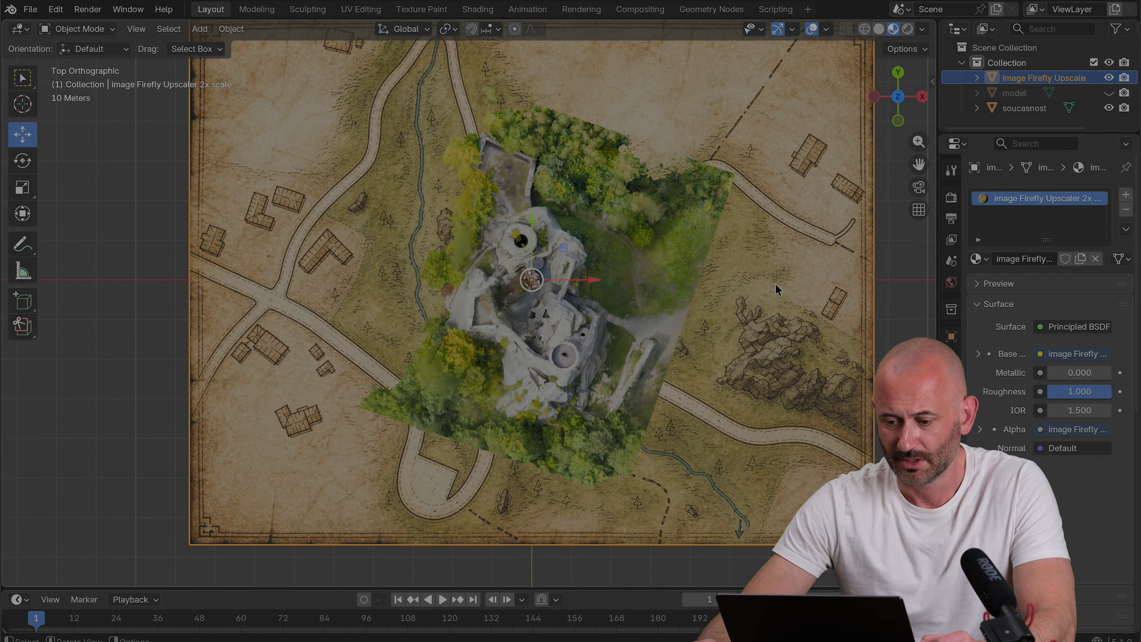
pyautogui.press('s')
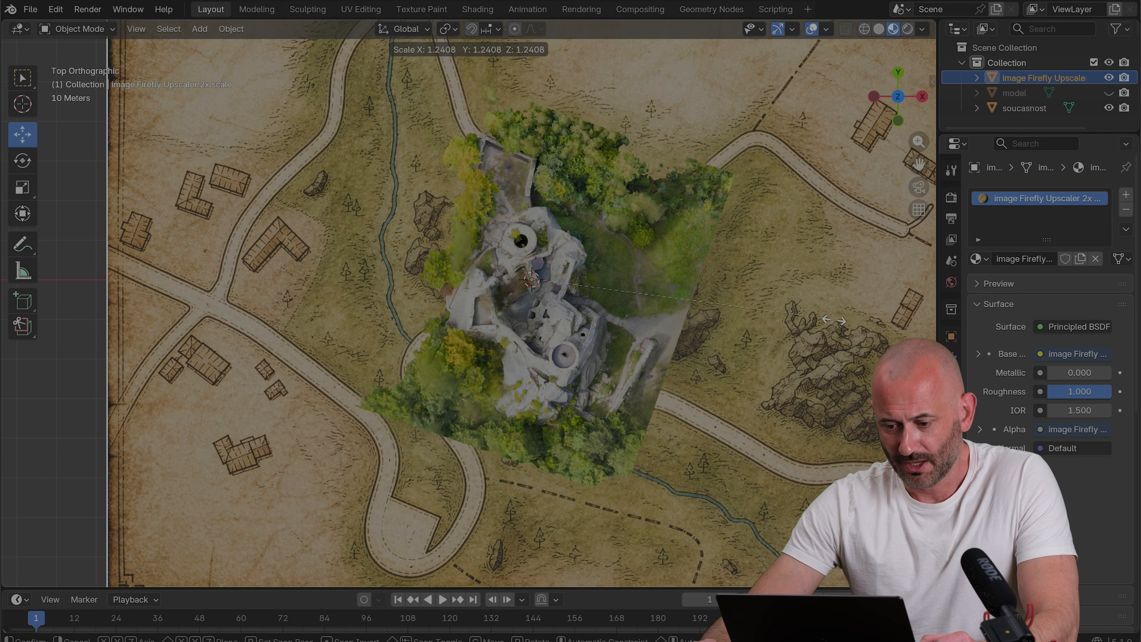
pyautogui.click(694, 349)
pyautogui.scroll(-2, 695, 344)
pyautogui.scroll(2, 695, 345)
# Toggle the visibility of the map and the ruin to compare the drawn castle's placement with the ruin model
pyautogui.click(1111, 76)
pyautogui.click(1111, 76)
pyautogui.click(1110, 108)
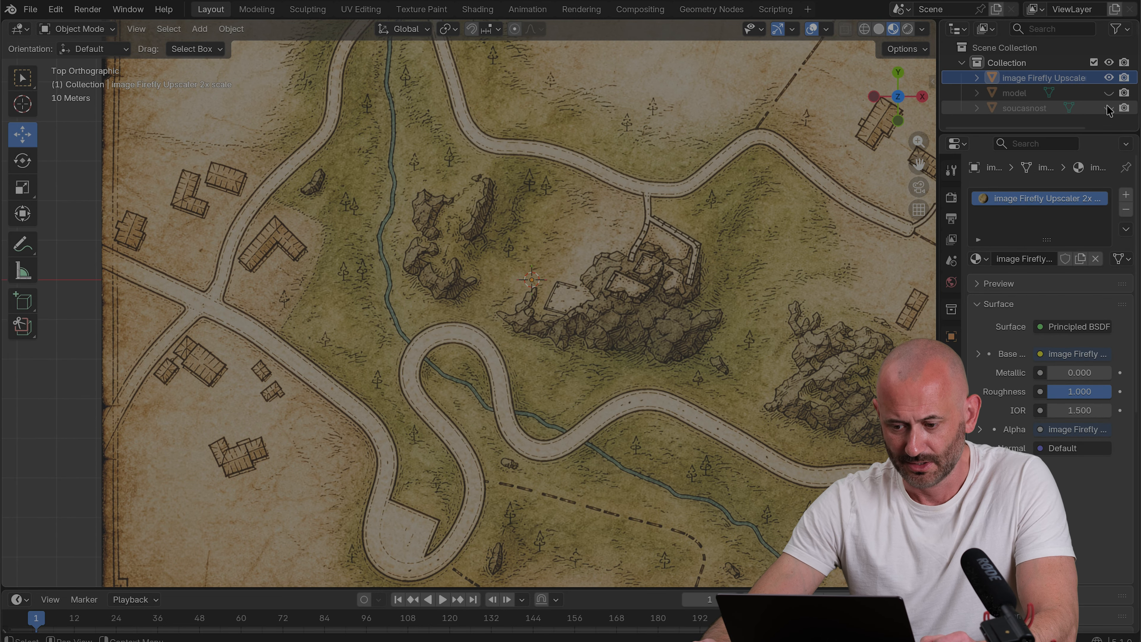
pyautogui.click(1109, 109)
pyautogui.click(1109, 108)
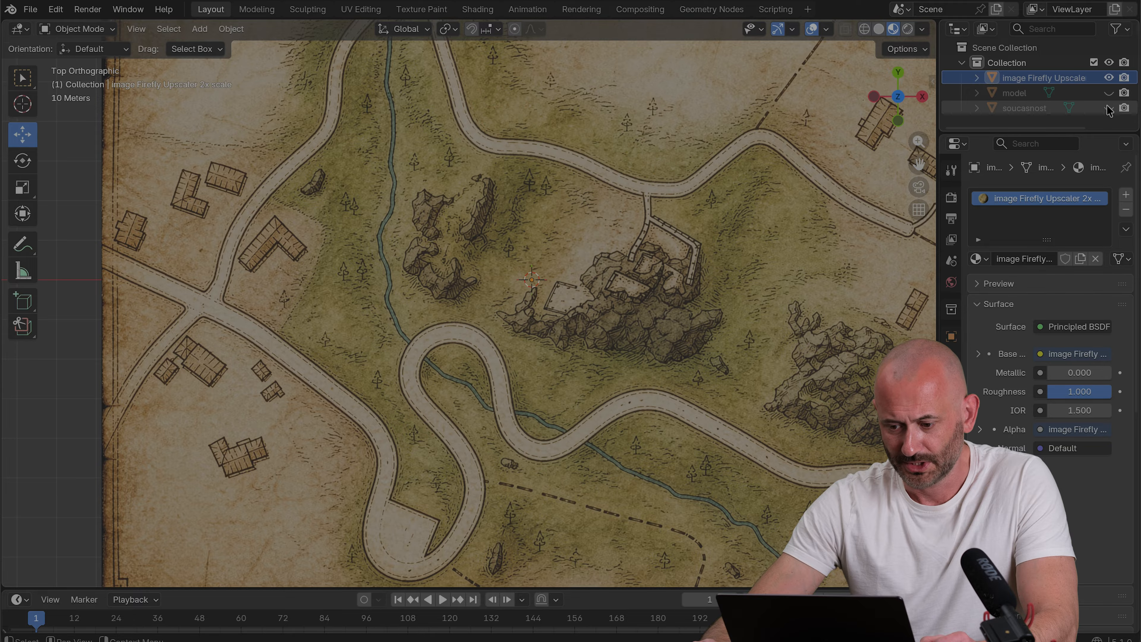
pyautogui.click(1110, 109)
# Select the map plane and rotate it roughly 95 degrees clockwise in top view beneath the ruin
pyautogui.click(818, 187)
pyautogui.scroll(-3, 787, 187)
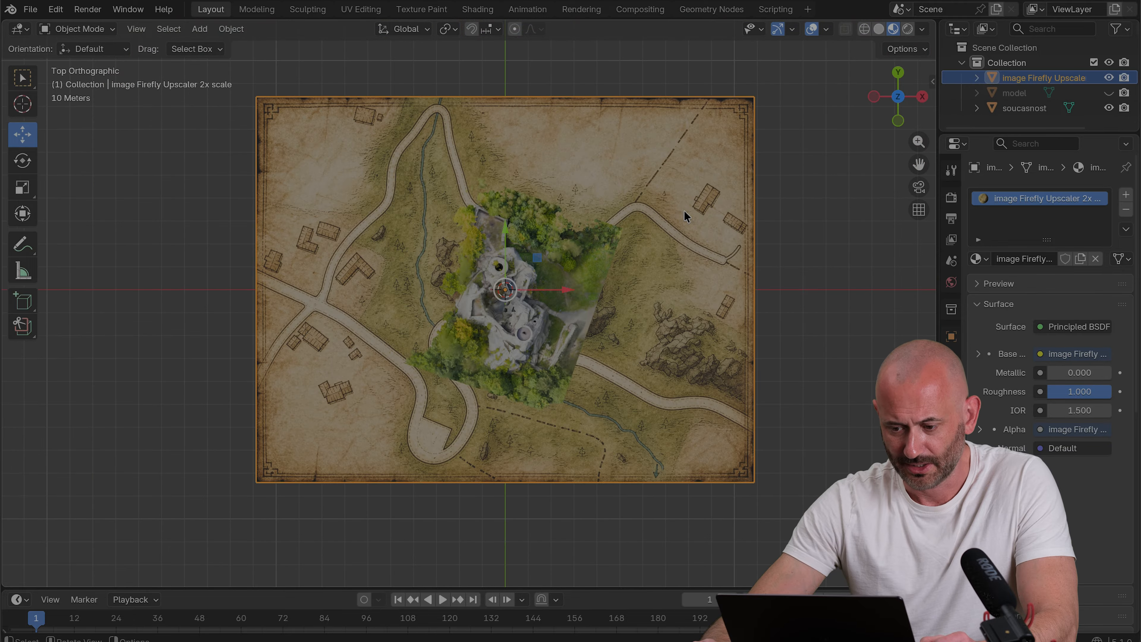
pyautogui.press('r')
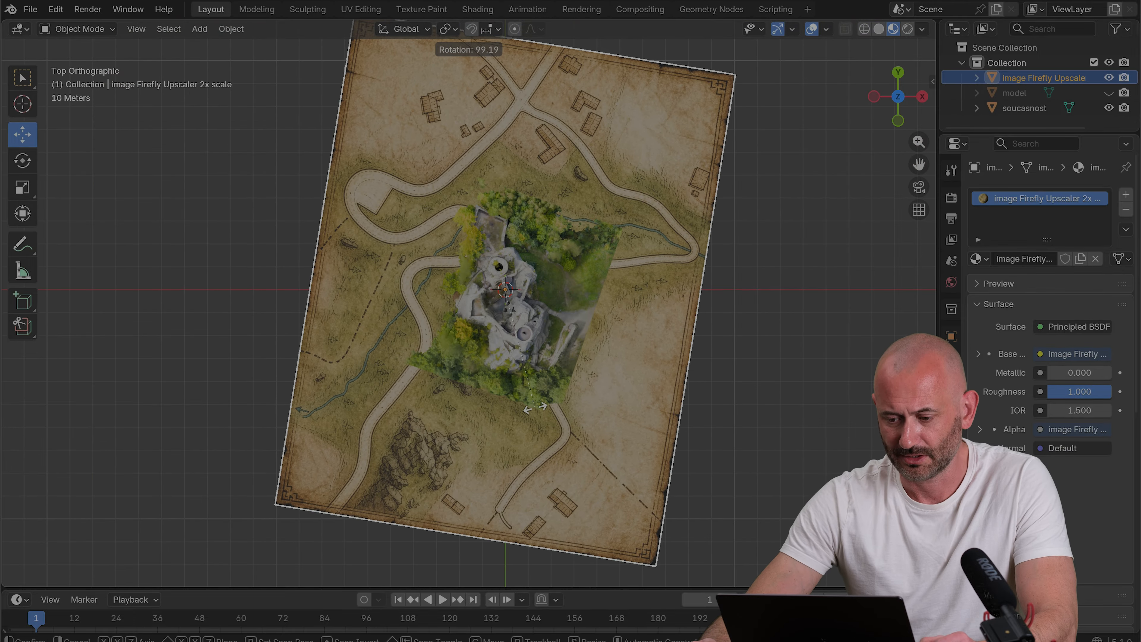
pyautogui.click(566, 355)
# Enlarge the rotated map plane by about a third so its roads better match the ruin's surroundings
pyautogui.scroll(3, 576, 330)
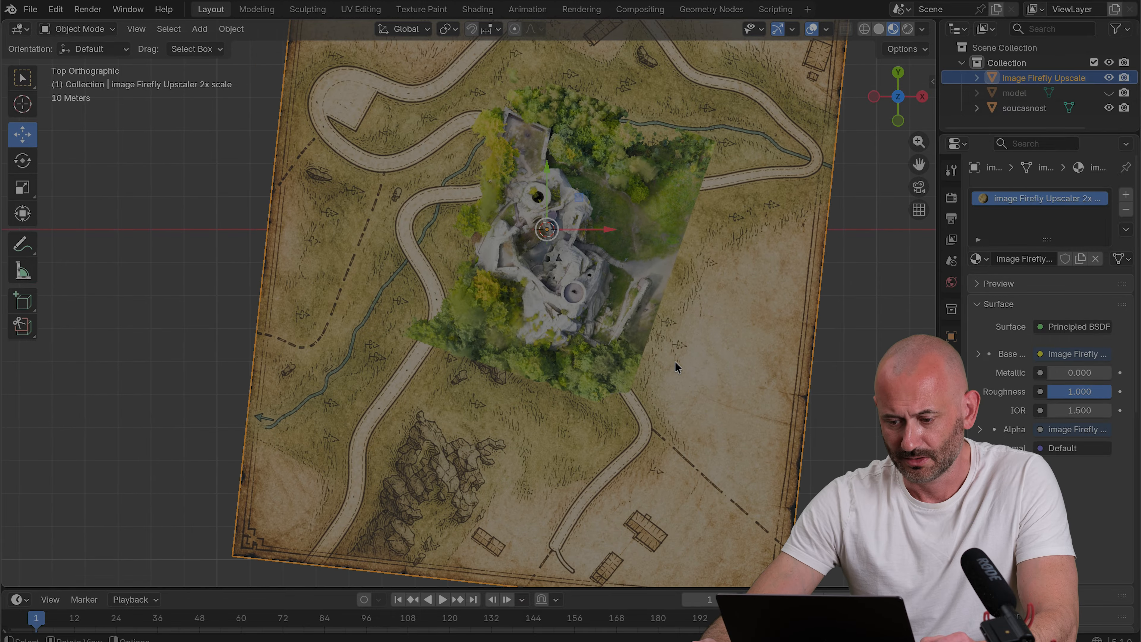
pyautogui.press('s')
pyautogui.click(712, 416)
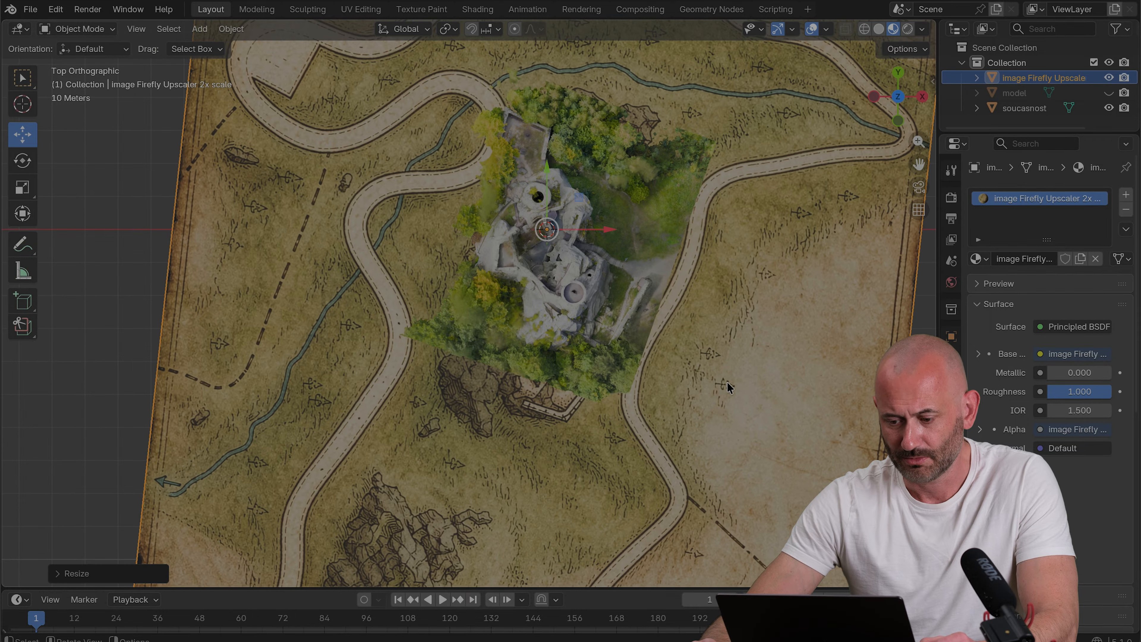
# Move the map plane about 12 m along X and 19 m along Y beneath the ruin
pyautogui.click(728, 328)
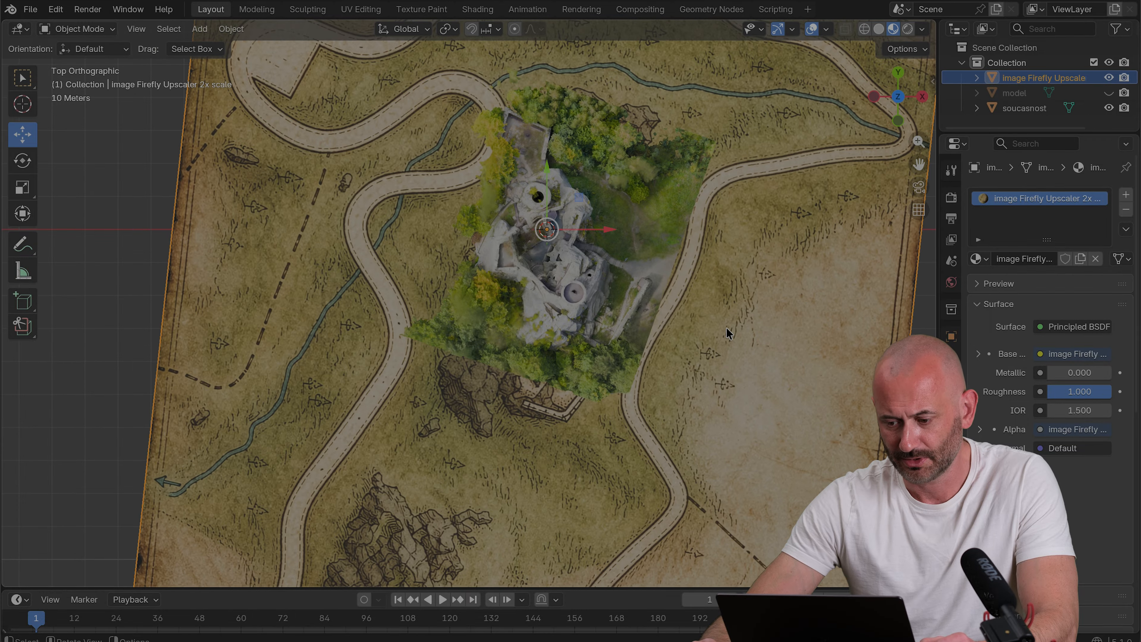
pyautogui.press('g')
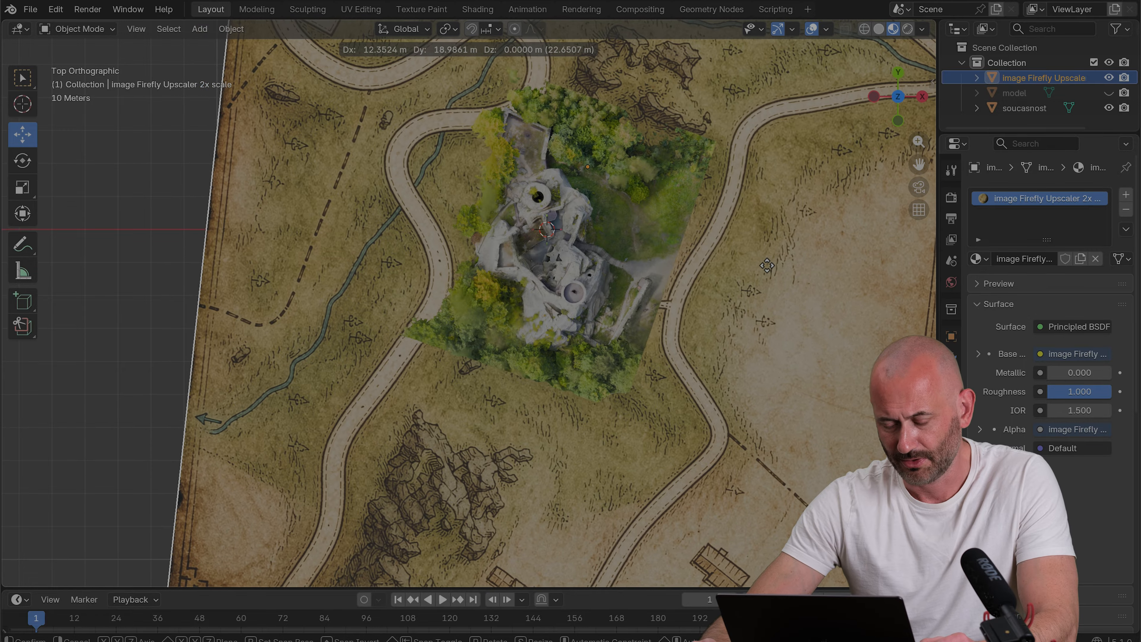
pyautogui.click(792, 294)
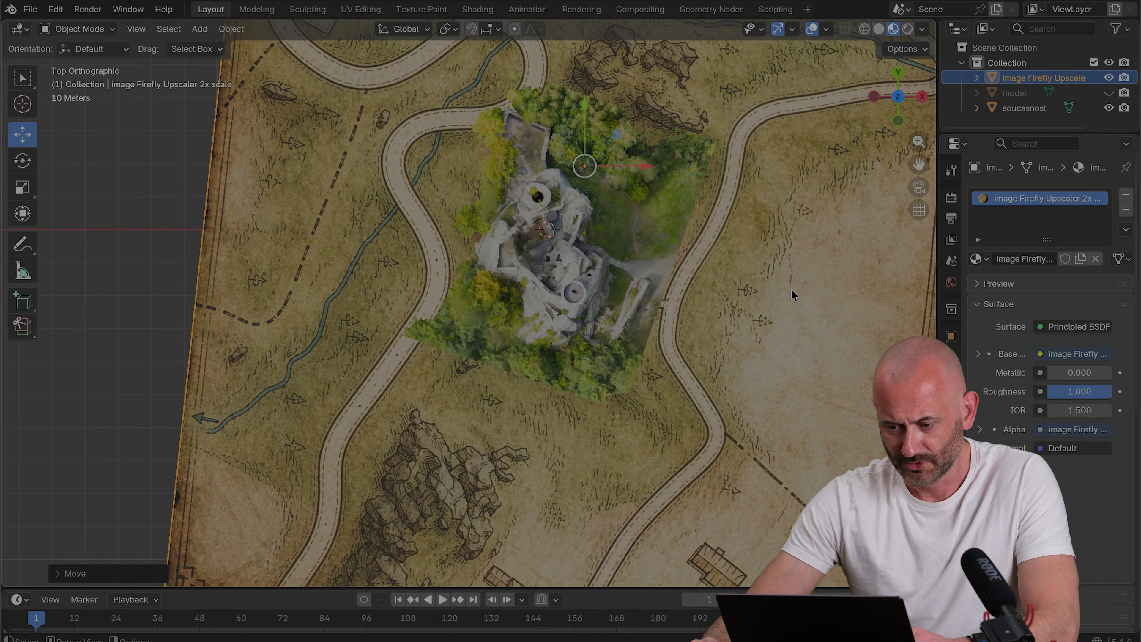
# Enlarge the map plane by about 1.25 and shift it about -2 m in X and 20 m in Y so its road meets the ruin's path
pyautogui.press('s')
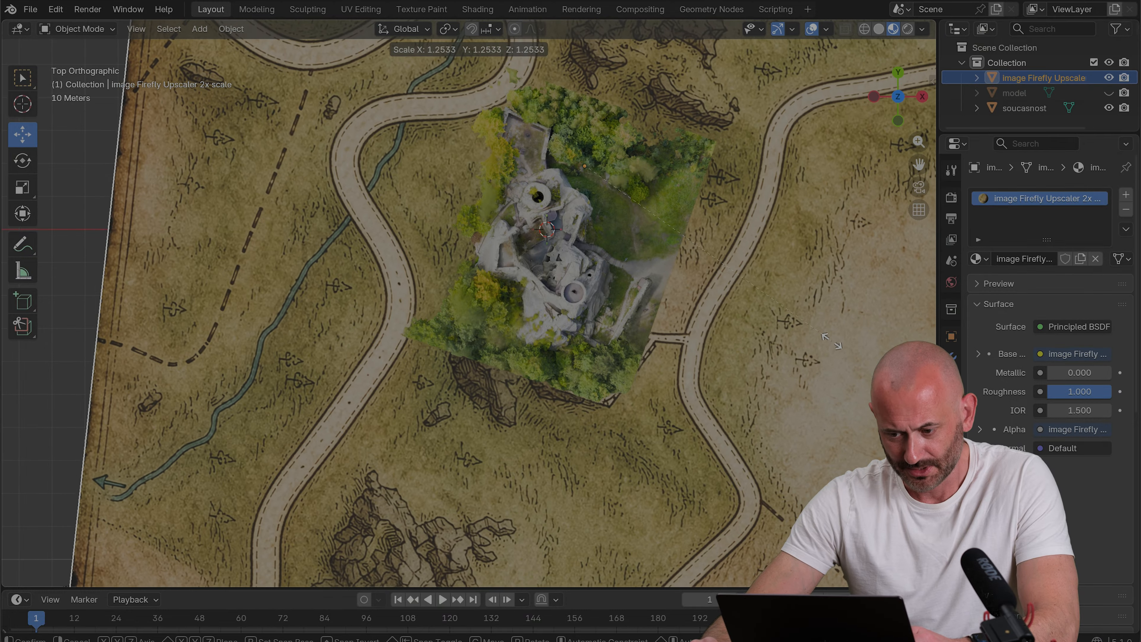
pyautogui.click(832, 342)
pyautogui.press('g')
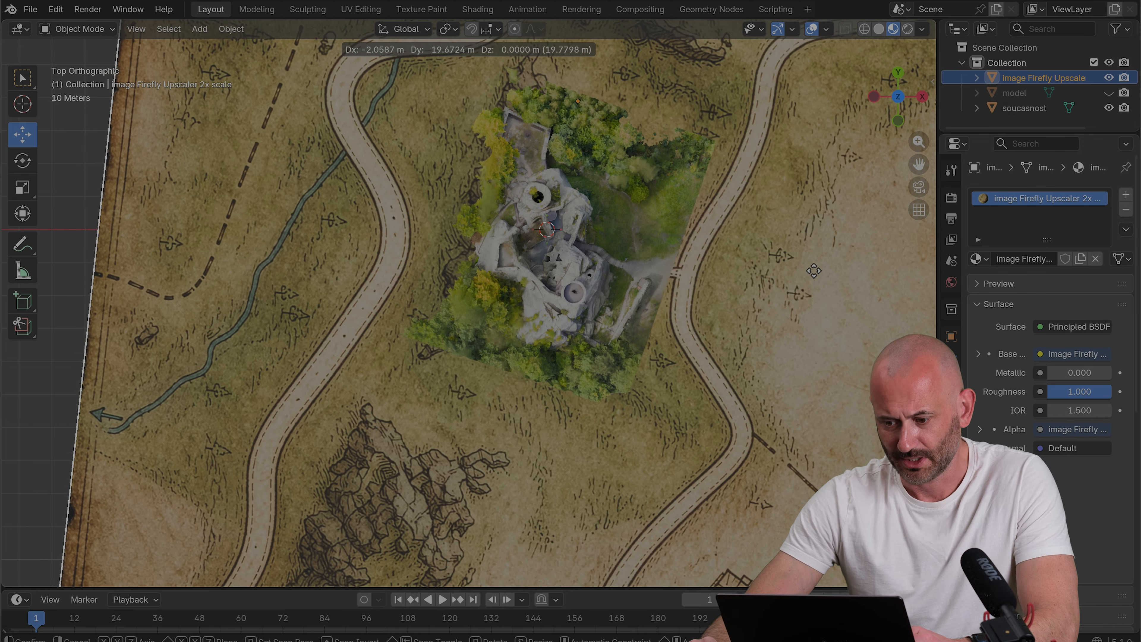
pyautogui.click(812, 275)
# Toggle the visibility of the ruin model repeatedly to compare its position with the castle drawn on the map
pyautogui.click(1109, 108)
pyautogui.click(1109, 108)
pyautogui.click(1109, 108)
pyautogui.click(1110, 108)
pyautogui.click(1109, 108)
pyautogui.click(1109, 108)
pyautogui.click(1109, 108)
pyautogui.click(1109, 108)
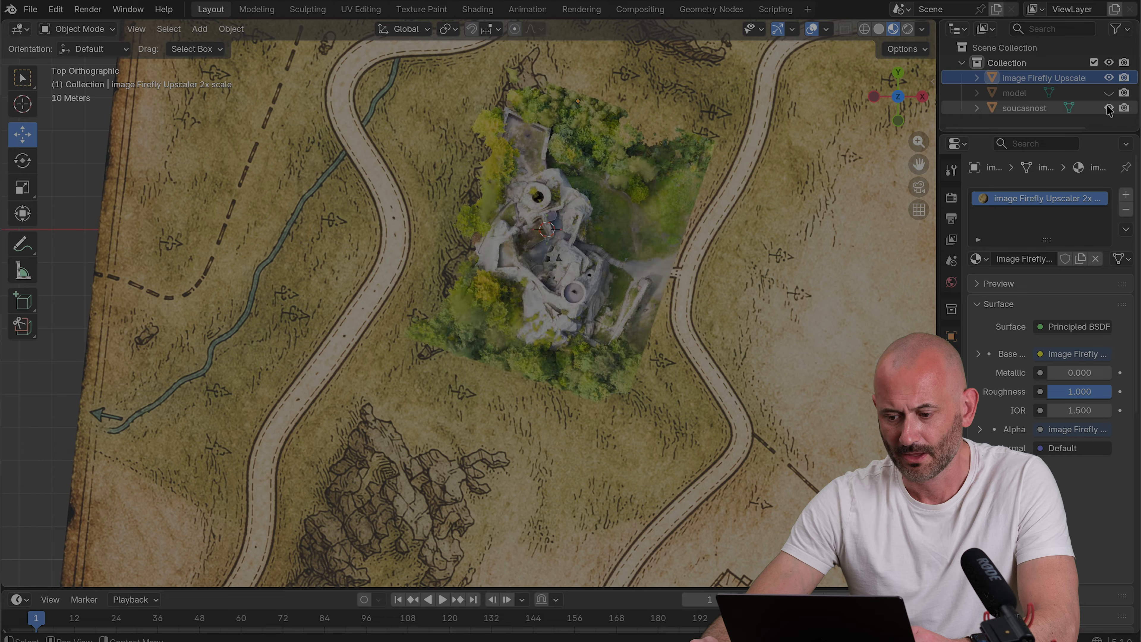
pyautogui.click(1109, 108)
pyautogui.click(1109, 108)
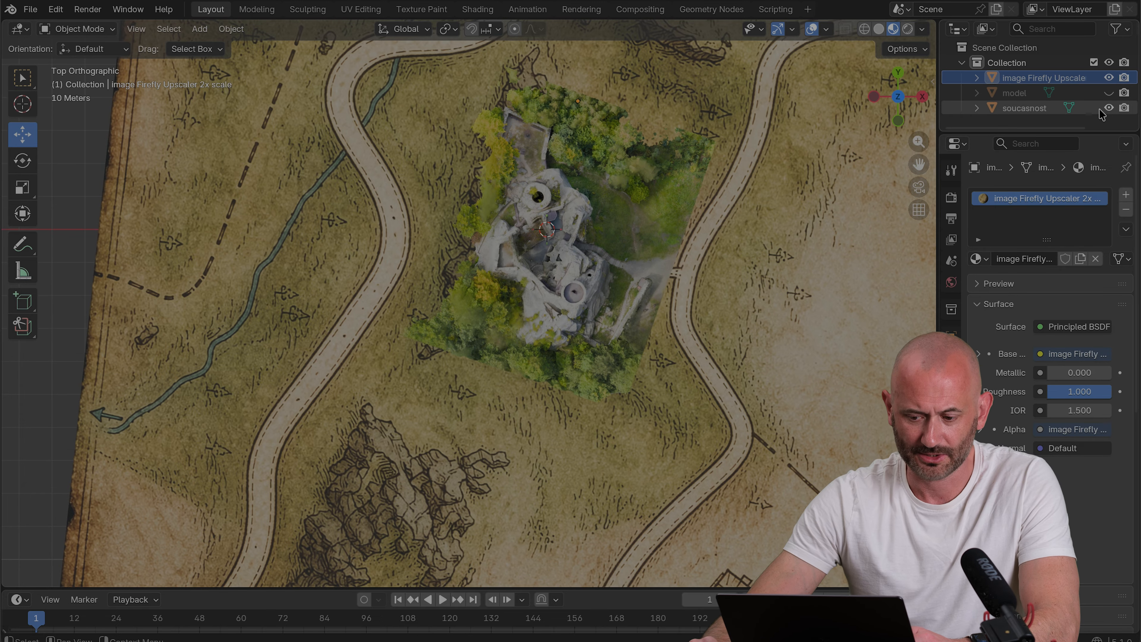
# Compare the historical castle model with the ruin and map in perspective by toggling its visibility, and leave it shown
pyautogui.scroll(-4, 716, 256)
pyautogui.moveTo(717, 256); pyautogui.dragTo(624, 288, button='middle')
pyautogui.scroll(3, 414, 314)
pyautogui.scroll(3, 528, 285)
pyautogui.scroll(-3, 625, 288)
pyautogui.moveTo(625, 288); pyautogui.dragTo(551, 299, button='middle')
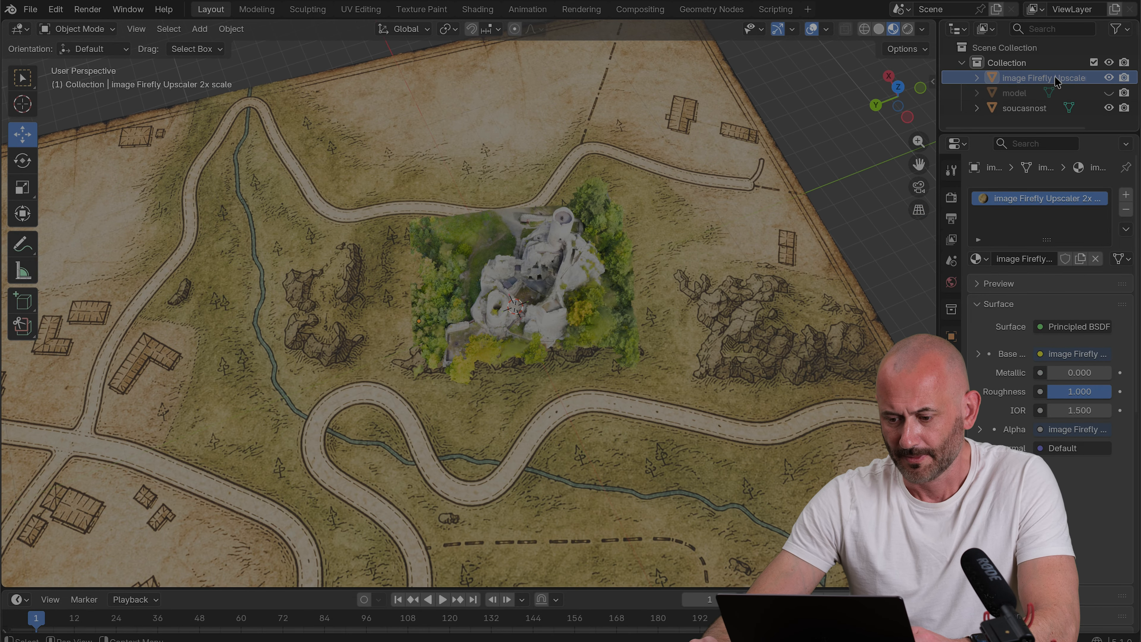
pyautogui.click(1109, 92)
pyautogui.click(1109, 93)
pyautogui.click(1109, 92)
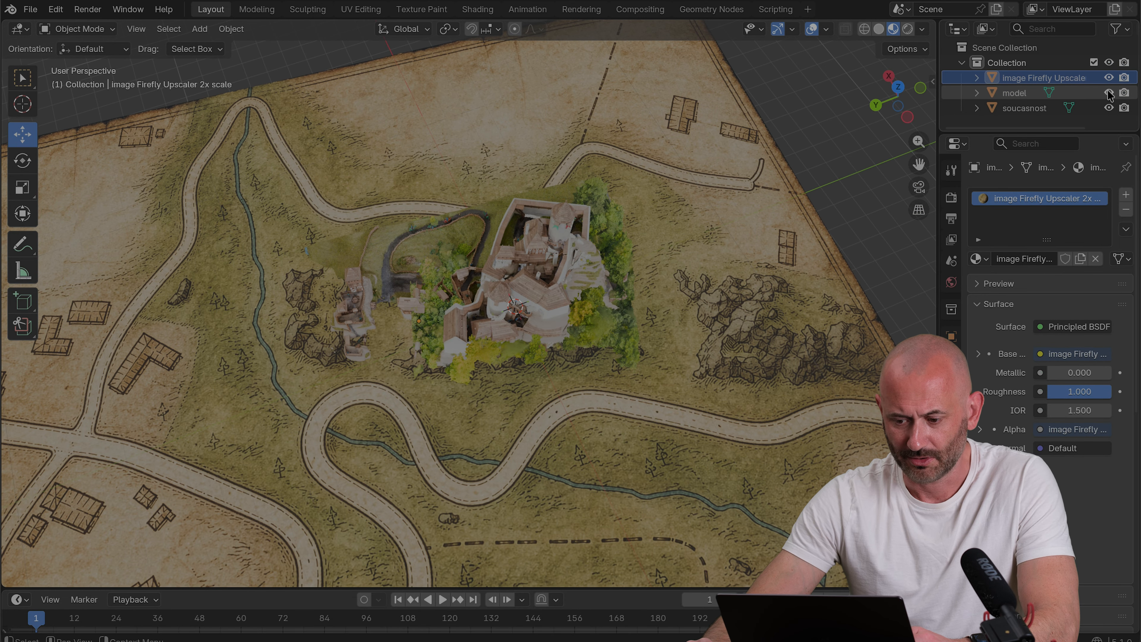
pyautogui.click(1109, 93)
pyautogui.click(1109, 93)
pyautogui.click(1109, 92)
pyautogui.click(1109, 93)
pyautogui.click(1109, 93)
pyautogui.click(1109, 93)
pyautogui.click(1109, 92)
pyautogui.moveTo(689, 153); pyautogui.dragTo(629, 162, button='middle')
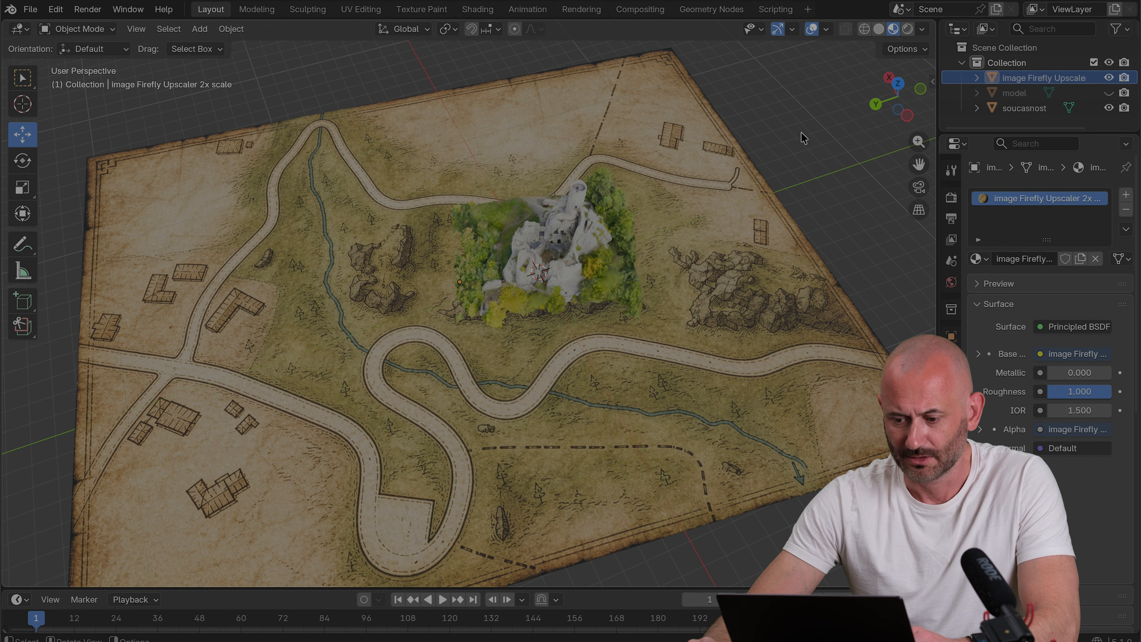
pyautogui.click(1109, 92)
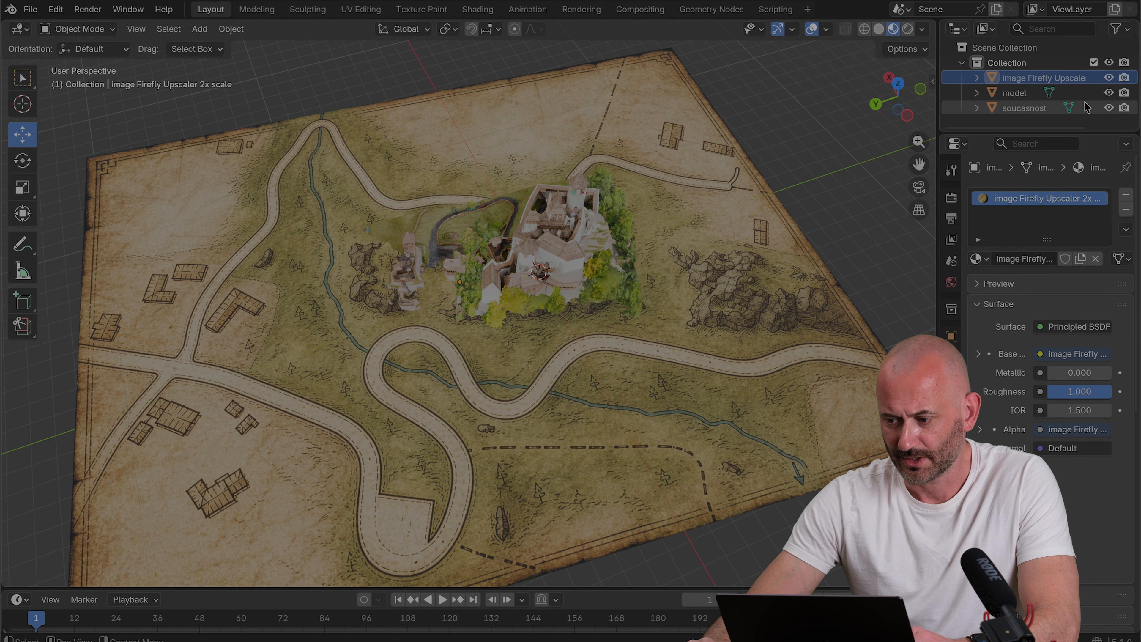
# Rename the map image plane as map
pyautogui.doubleClick(1031, 78)
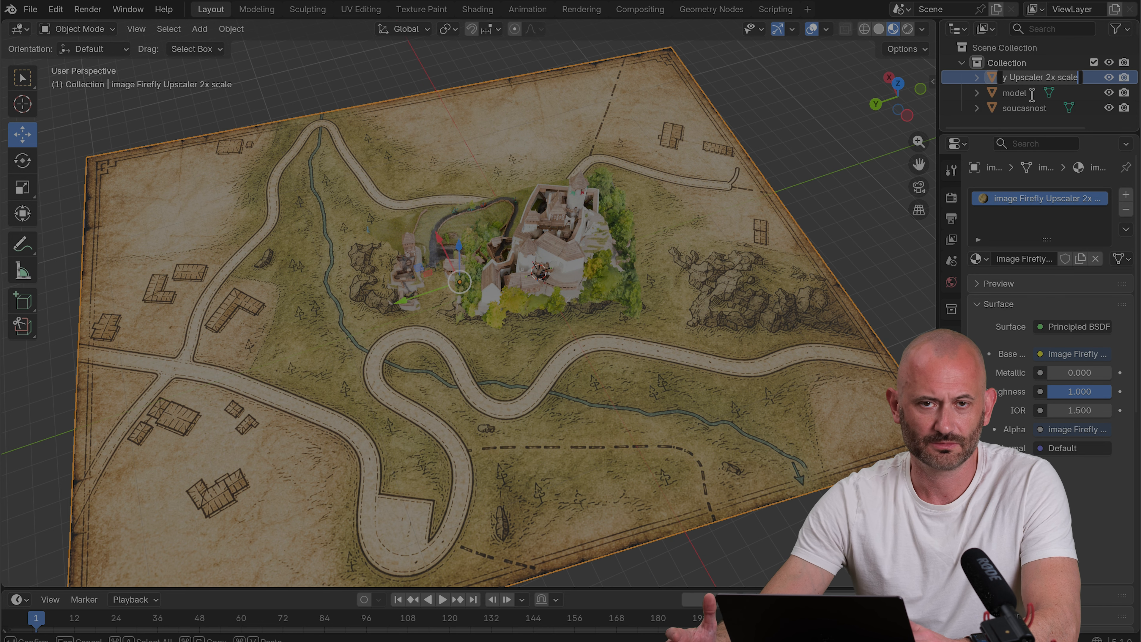
pyautogui.write('map')
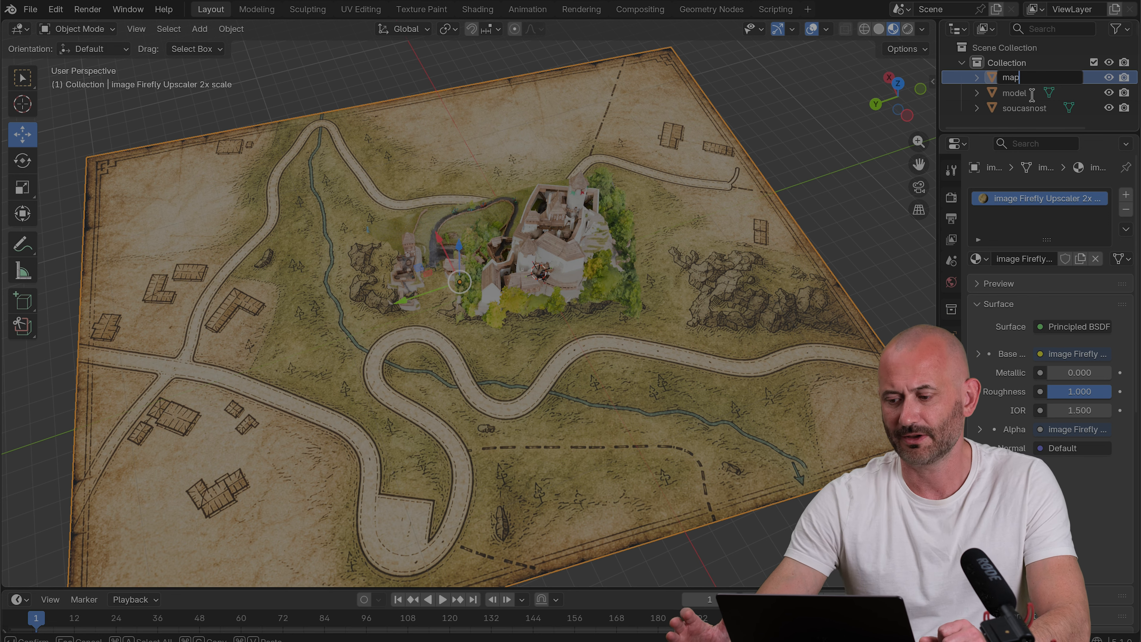
pyautogui.press('Return')
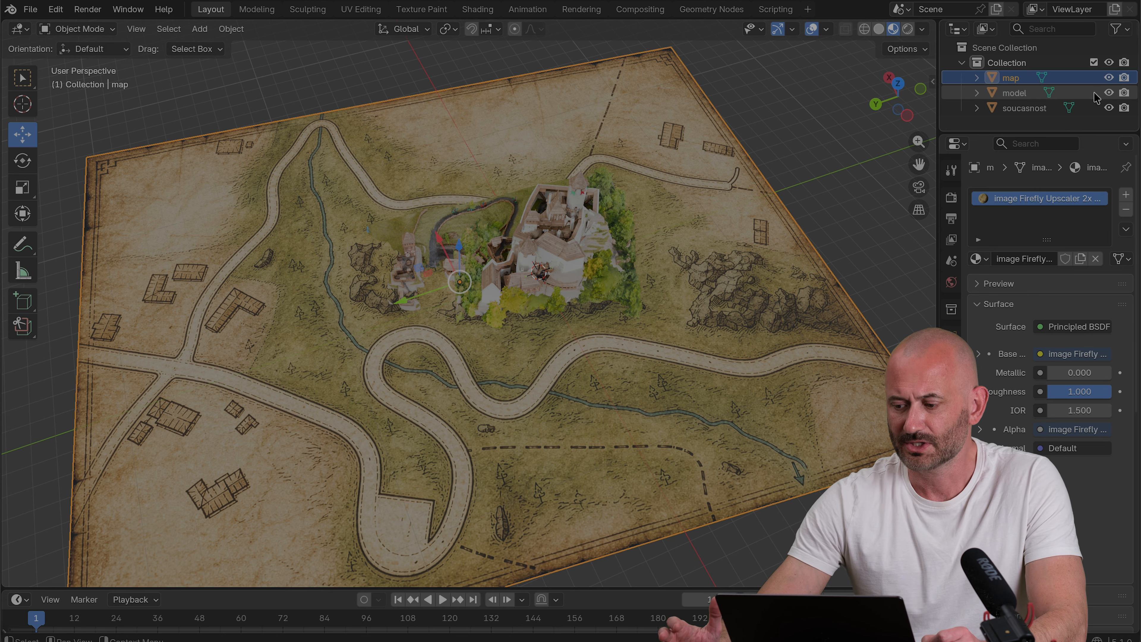
# Check which castle the object named model represents by toggling its visibility, and rename it as historic
pyautogui.click(1109, 93)
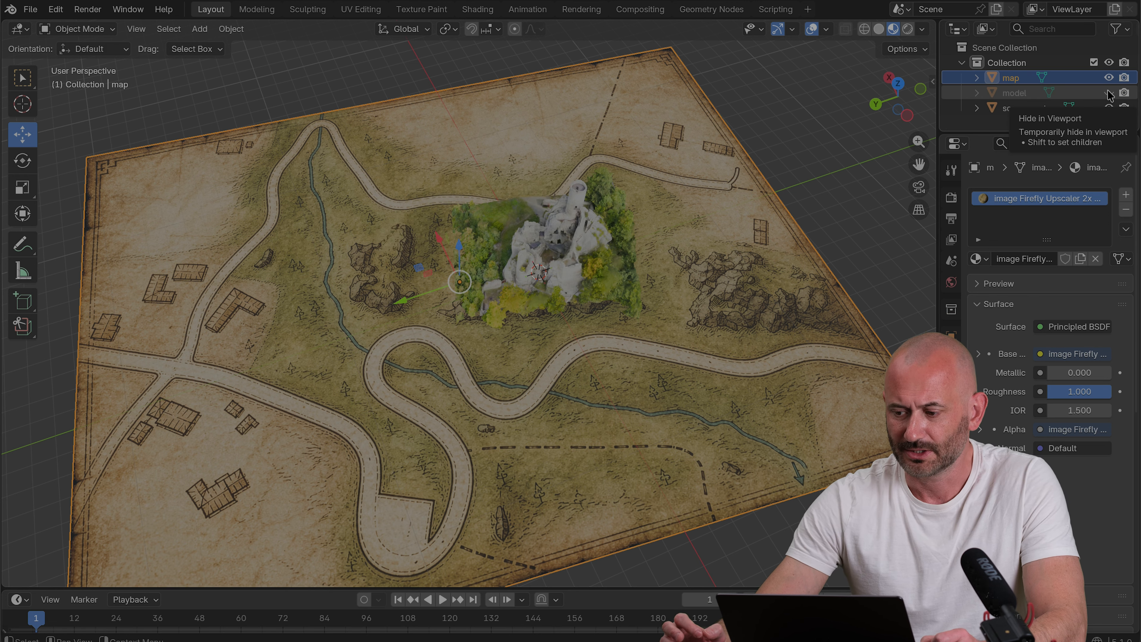
pyautogui.click(1109, 92)
pyautogui.doubleClick(1020, 95)
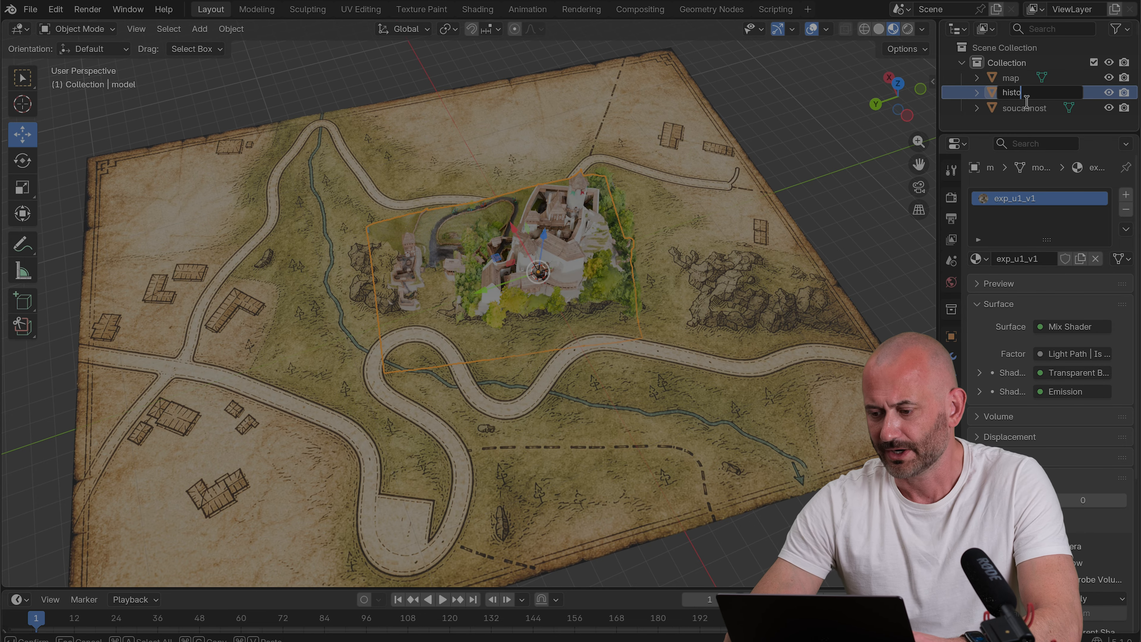
pyautogui.write('historic')
pyautogui.press('Return')
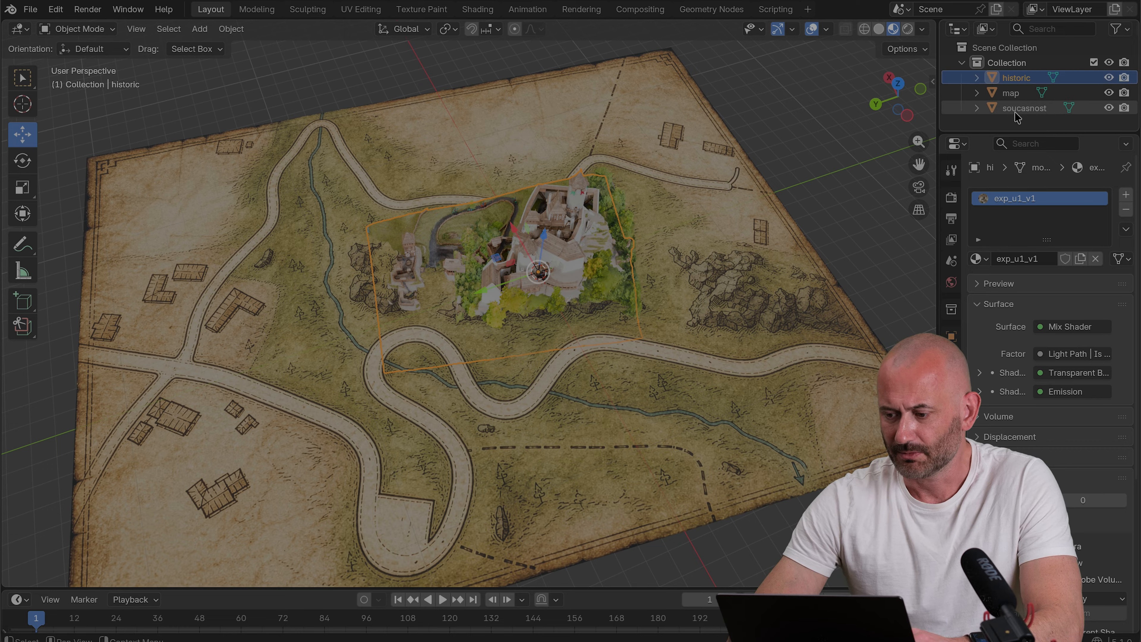
# Rename the soucasnost object as today and clear the selection
pyautogui.click(1014, 108)
pyautogui.doubleClick(1013, 109)
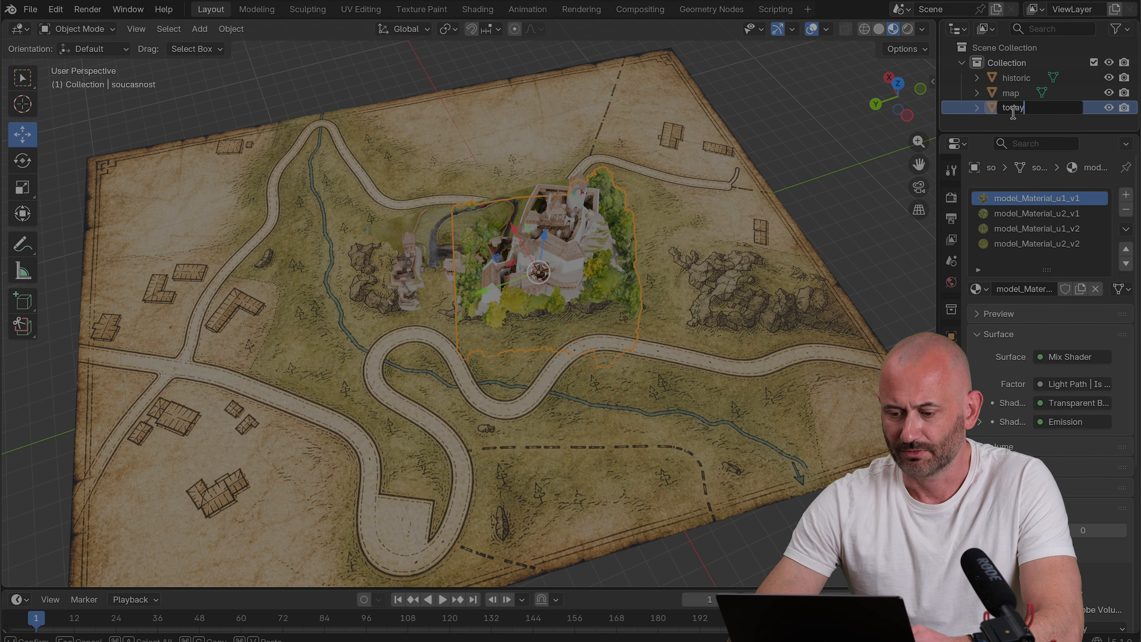
pyautogui.press('Return')
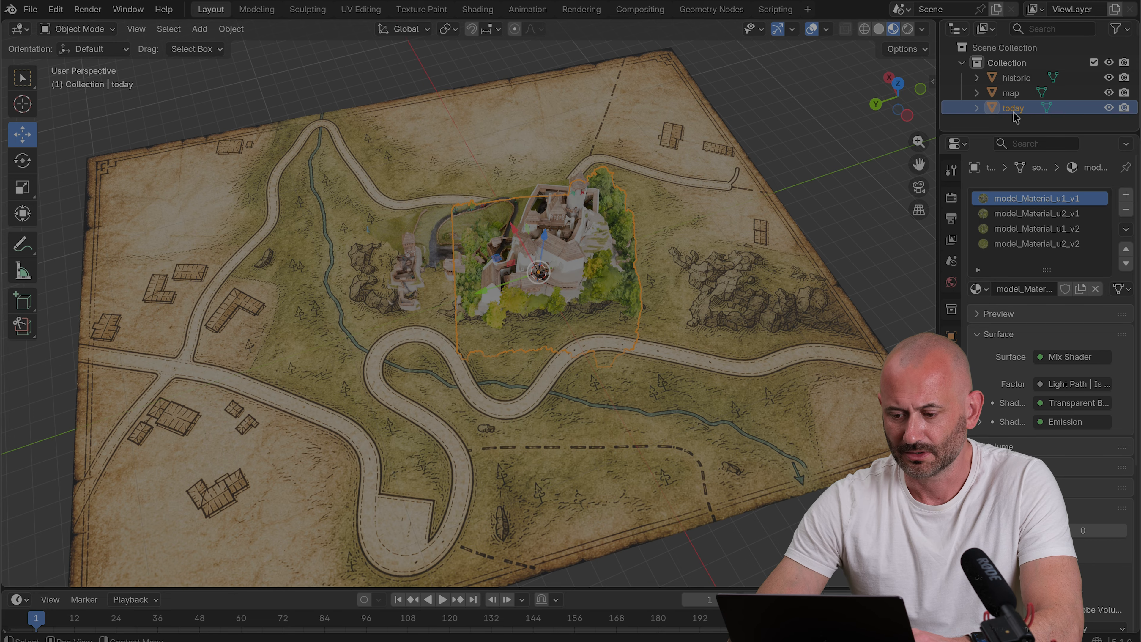
pyautogui.click(836, 121)
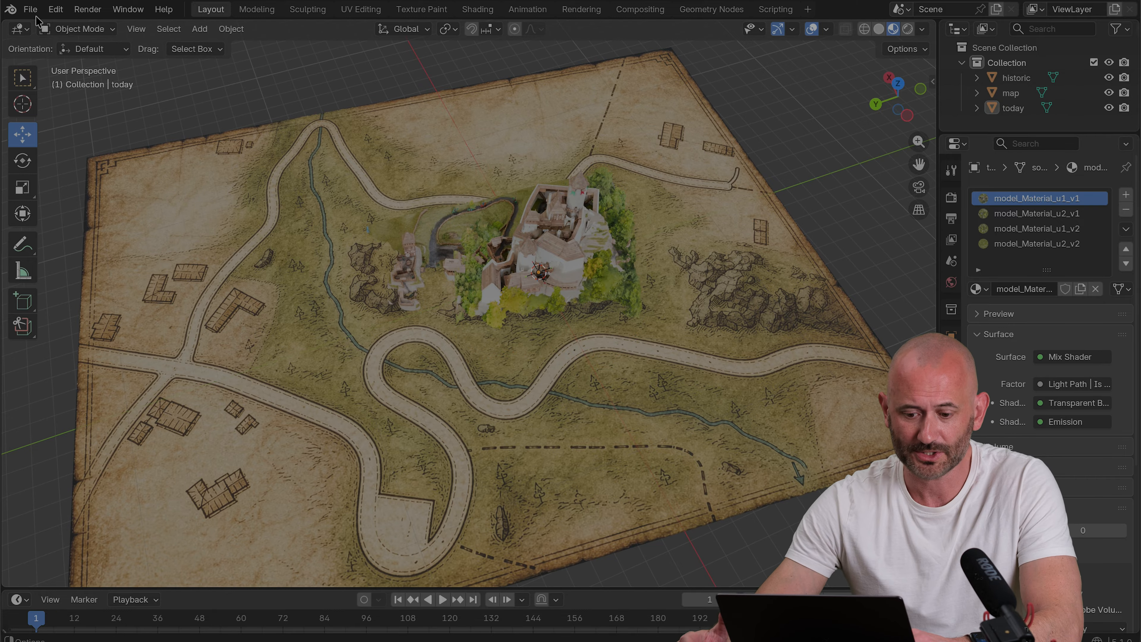
# Set up a glTF 2.0 export of the scene into the layers/data folder with the file name merged.glb
pyautogui.click(33, 9)
pyautogui.moveTo(99, 247)
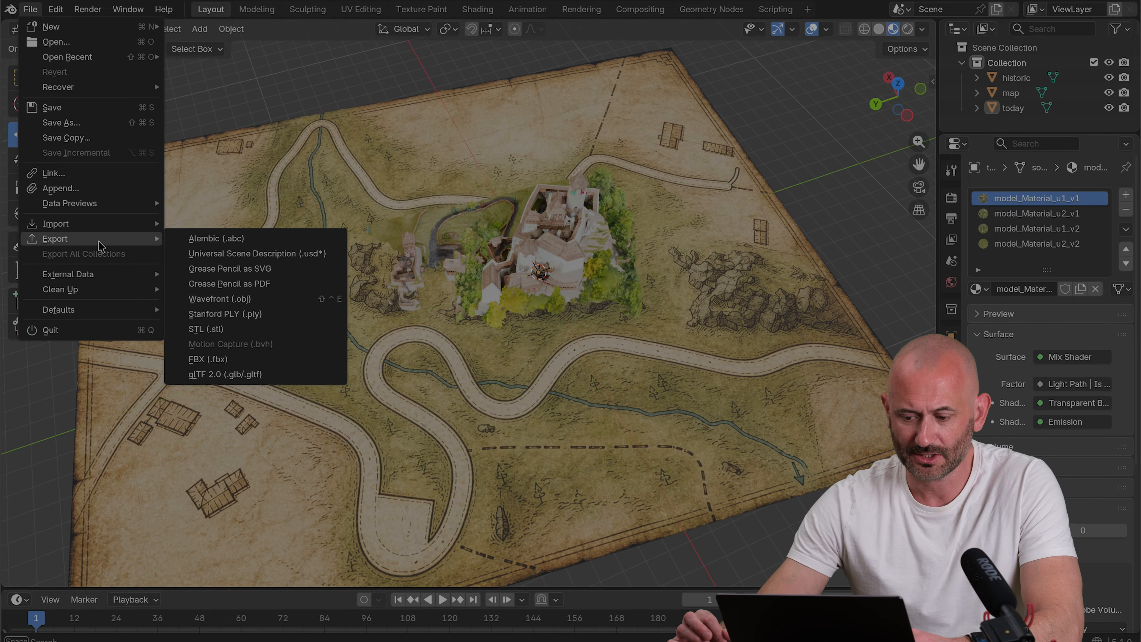
pyautogui.click(226, 375)
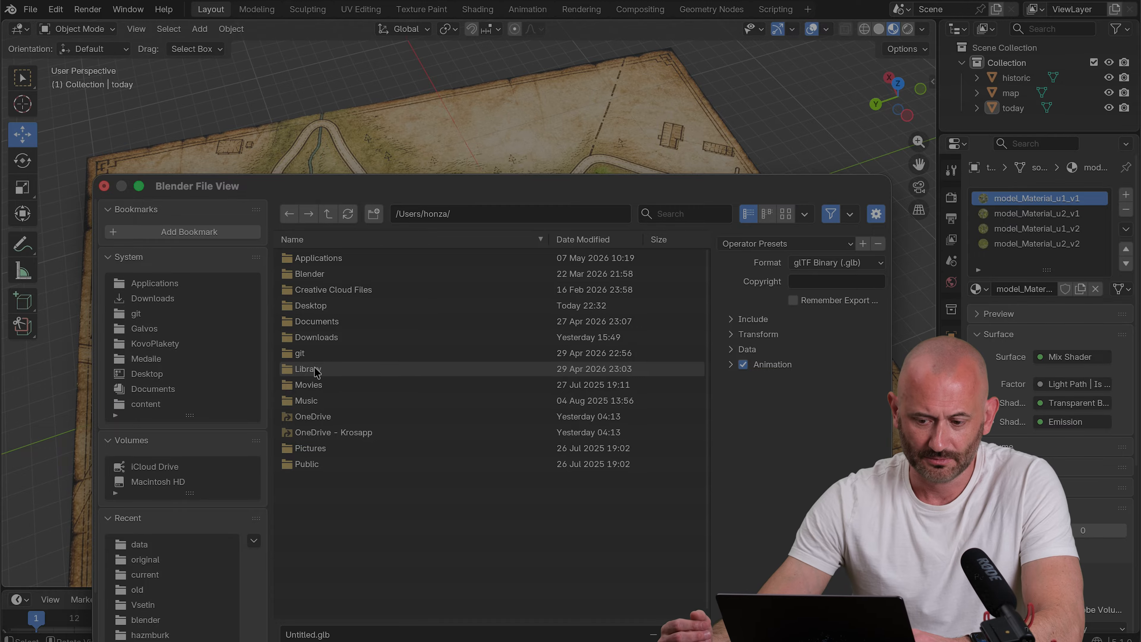
pyautogui.click(139, 544)
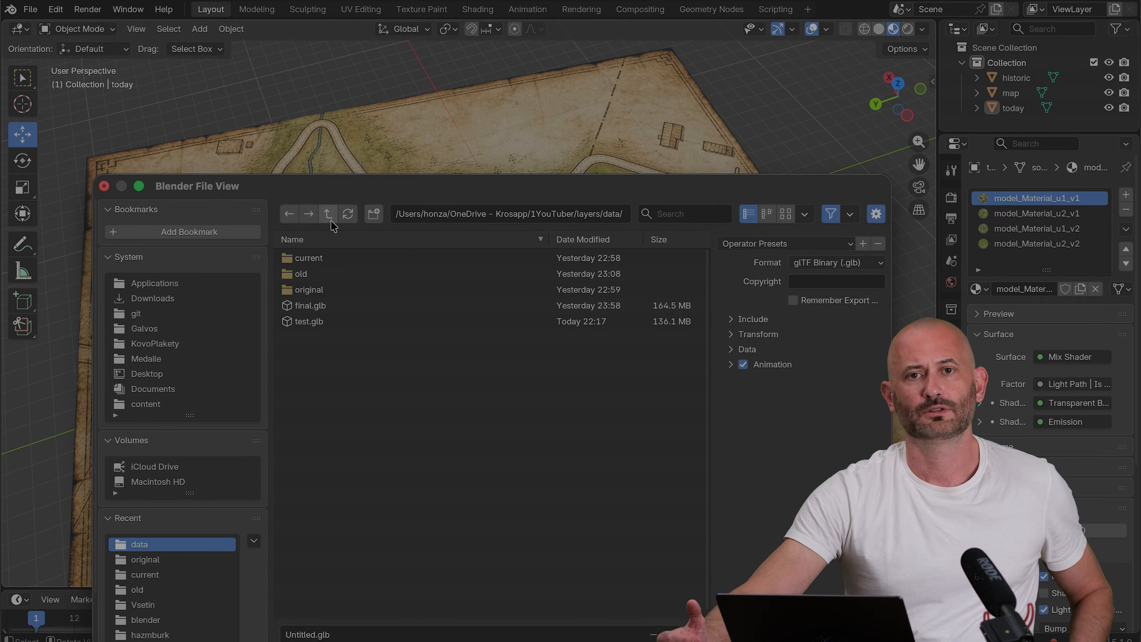
pyautogui.moveTo(502, 187); pyautogui.dragTo(543, 81)
pyautogui.click(343, 529)
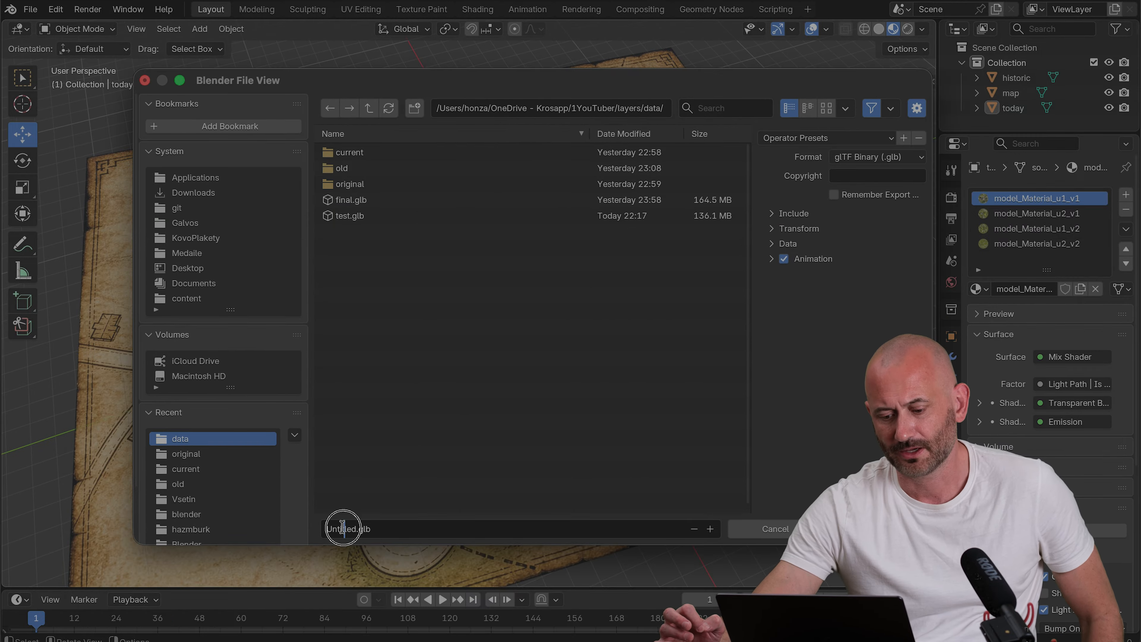
pyautogui.moveTo(356, 528); pyautogui.dragTo(266, 539)
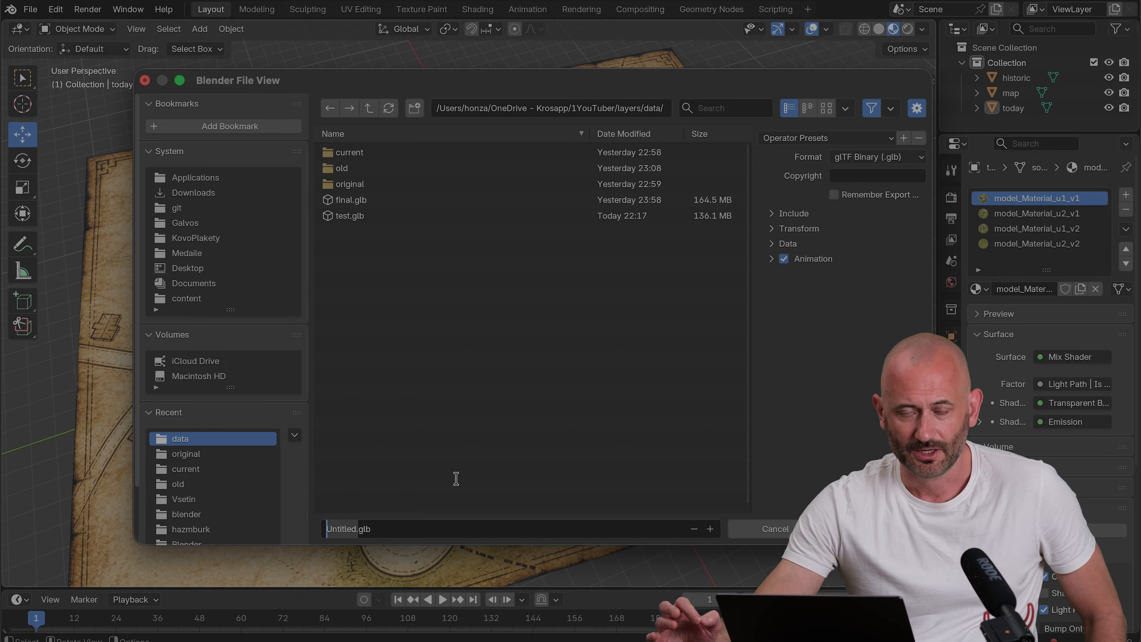
pyautogui.write('merged')
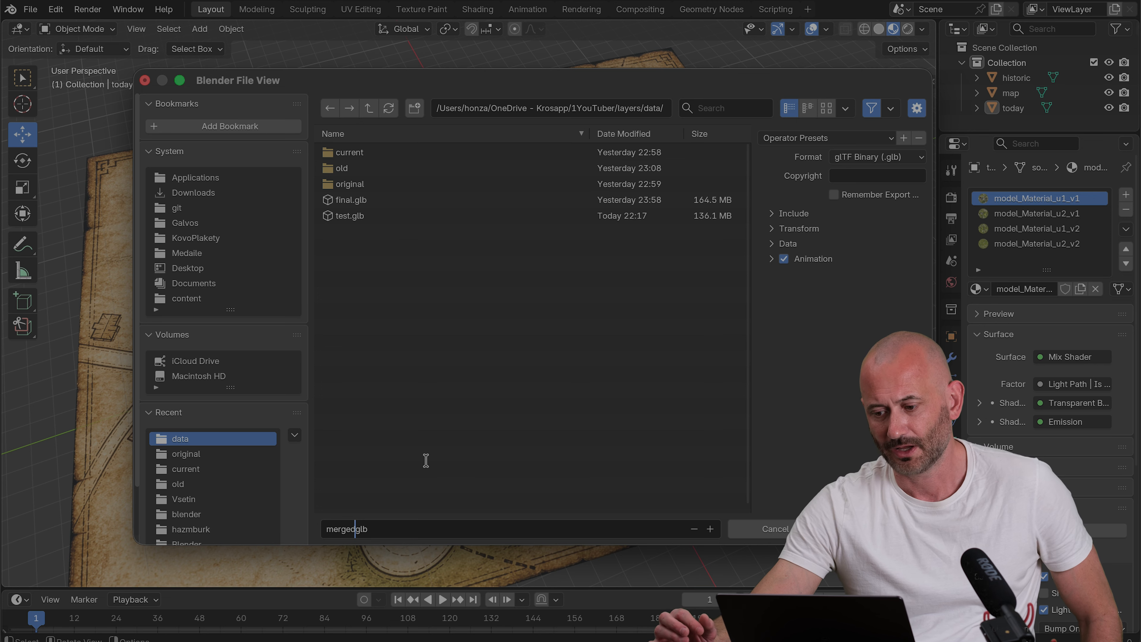
# Review the Include, Mesh and Material export options and export the scene in glTF Binary format
pyautogui.click(774, 214)
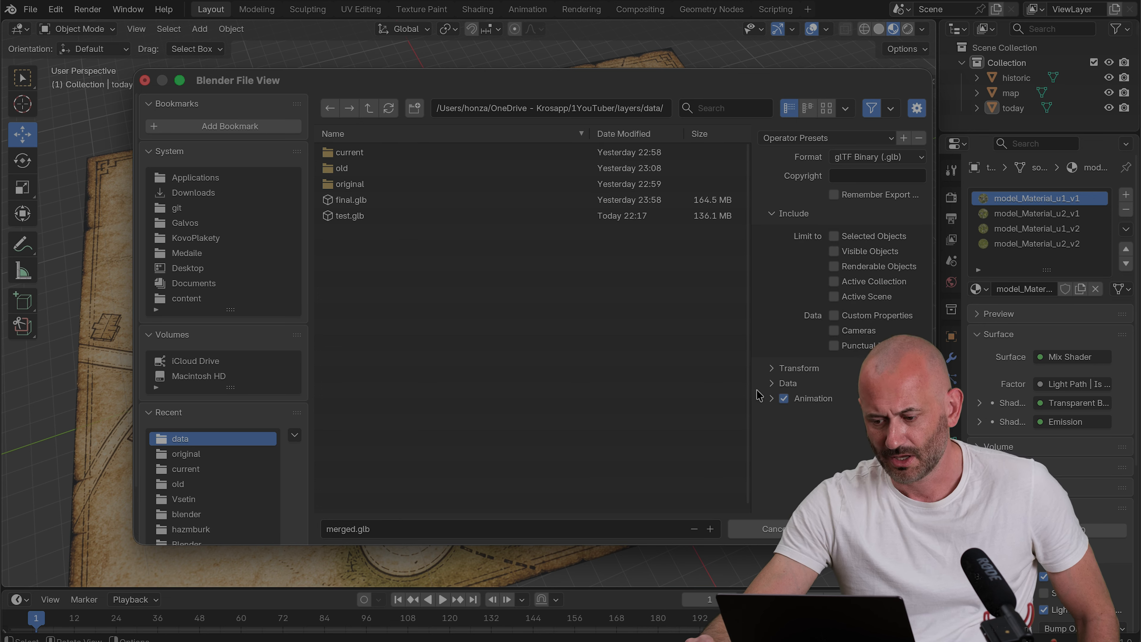
pyautogui.click(771, 384)
pyautogui.scroll(-2, 809, 395)
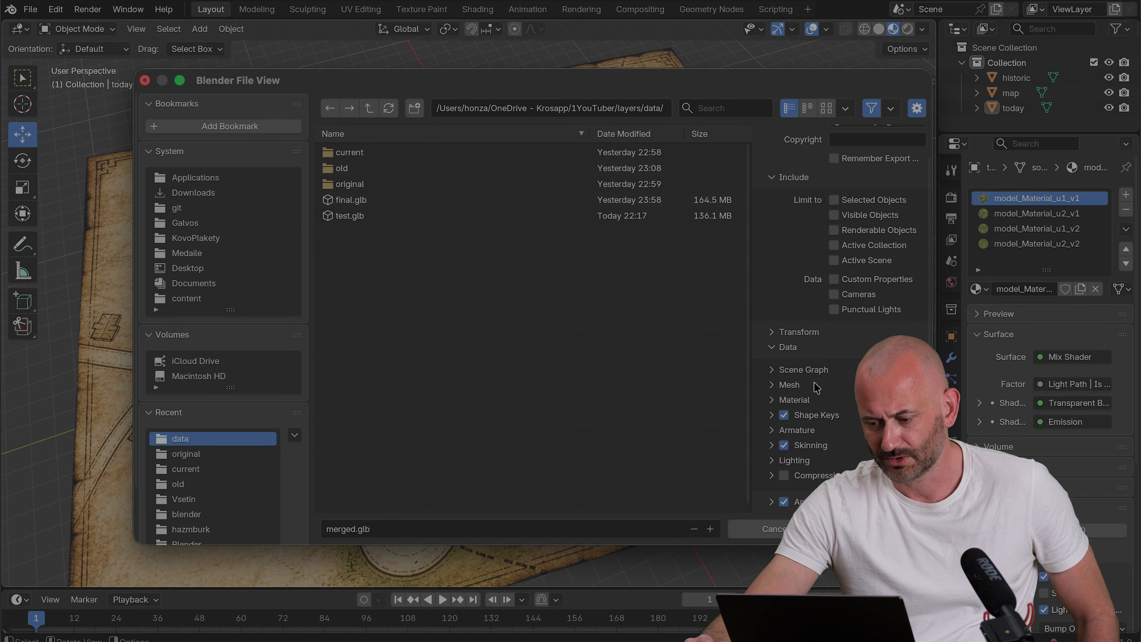
pyautogui.click(772, 400)
pyautogui.scroll(-5, 832, 385)
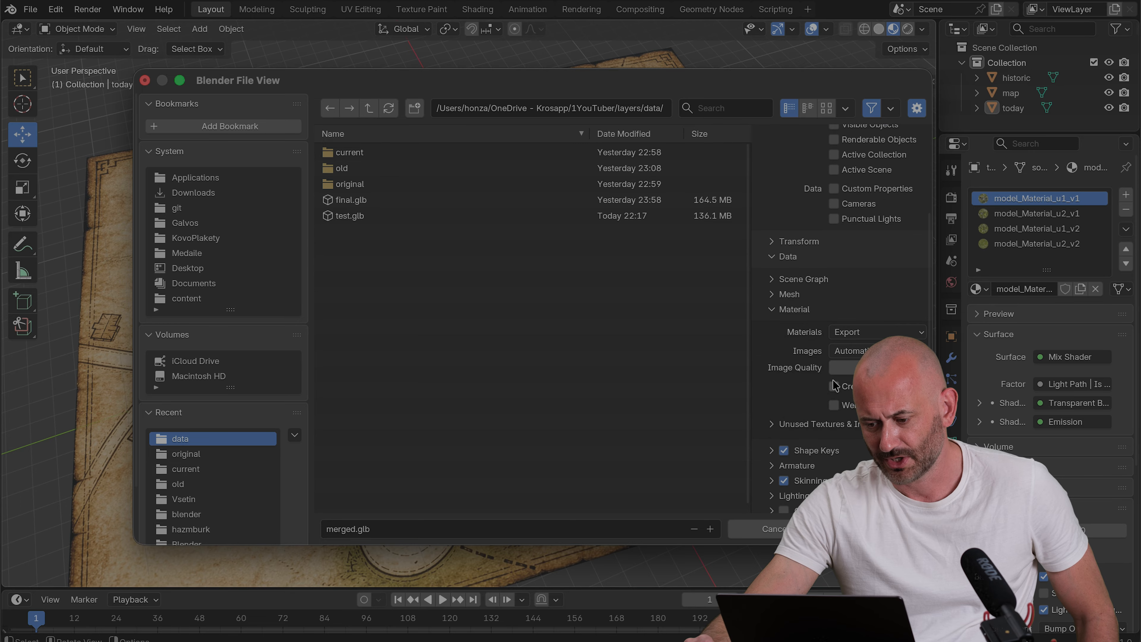
pyautogui.click(773, 295)
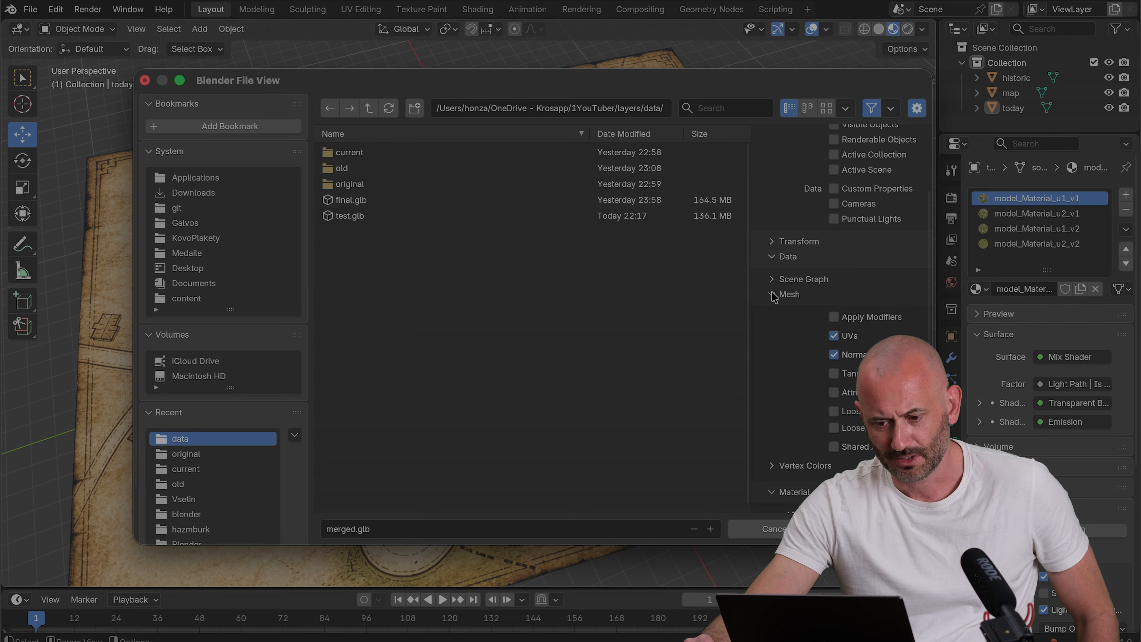
pyautogui.click(773, 294)
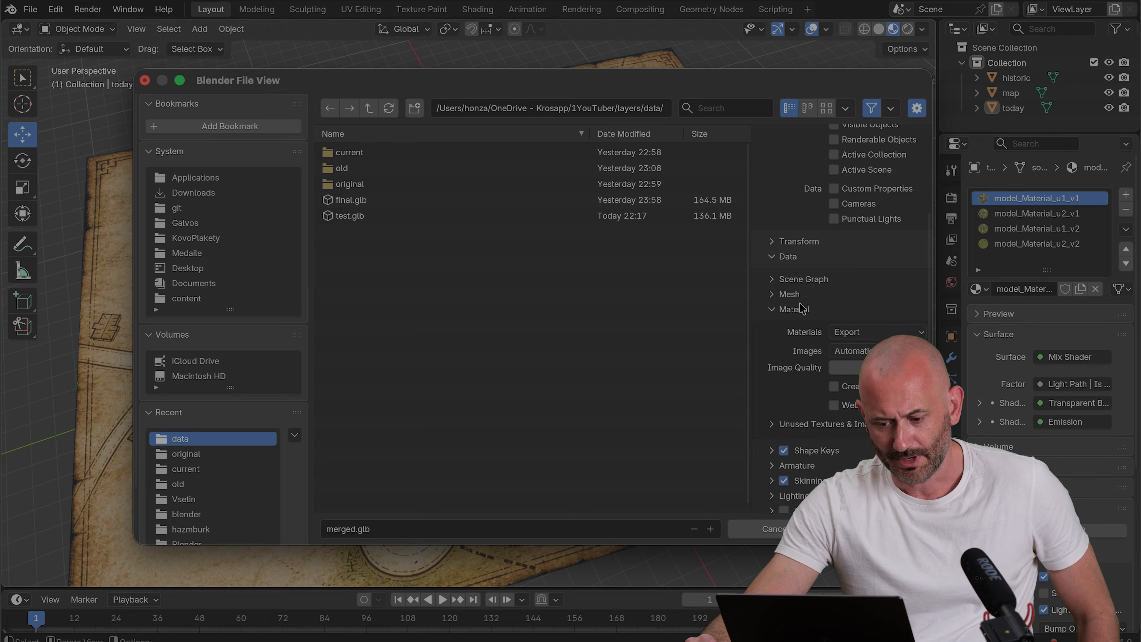
pyautogui.click(877, 529)
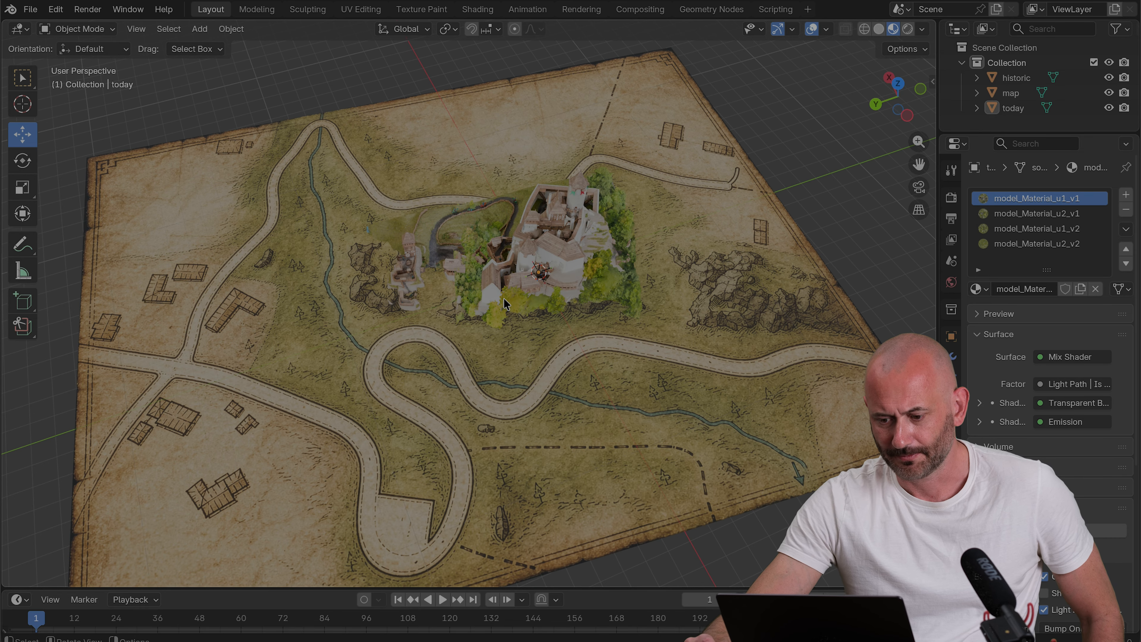
pyautogui.scroll(-3, 504, 305)
pyautogui.moveTo(504, 305); pyautogui.dragTo(476, 287, button='middle')
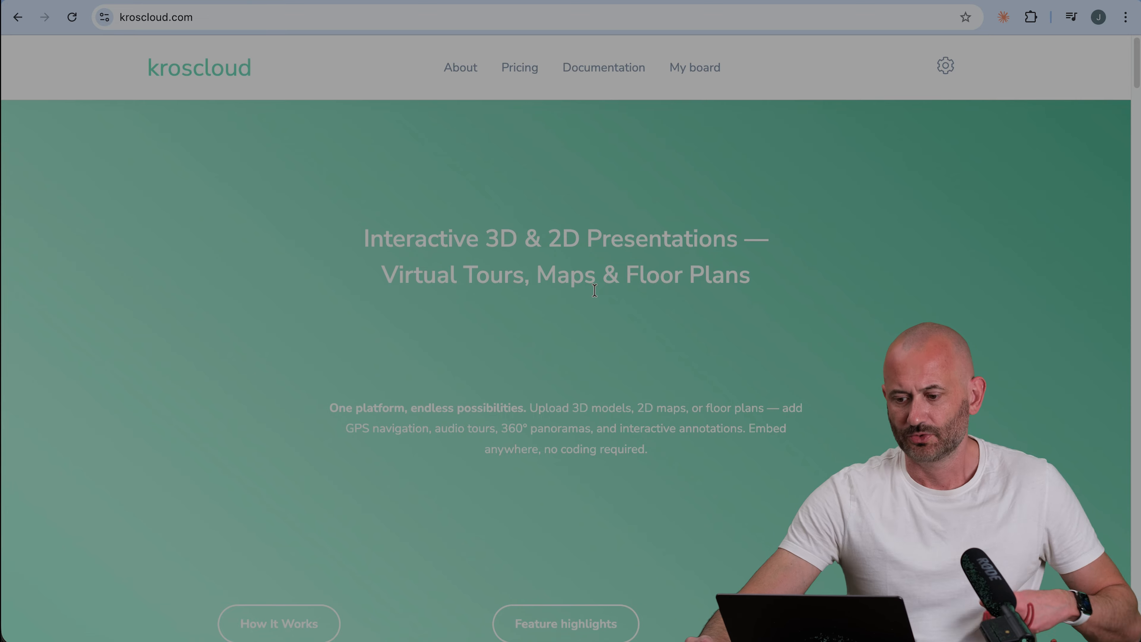
# Switch to Kroscloud in the browser, create a new 3D scene from My board and upload merged.glb from the data folder
pyautogui.click(698, 68)
pyautogui.click(227, 215)
pyautogui.click(122, 639)
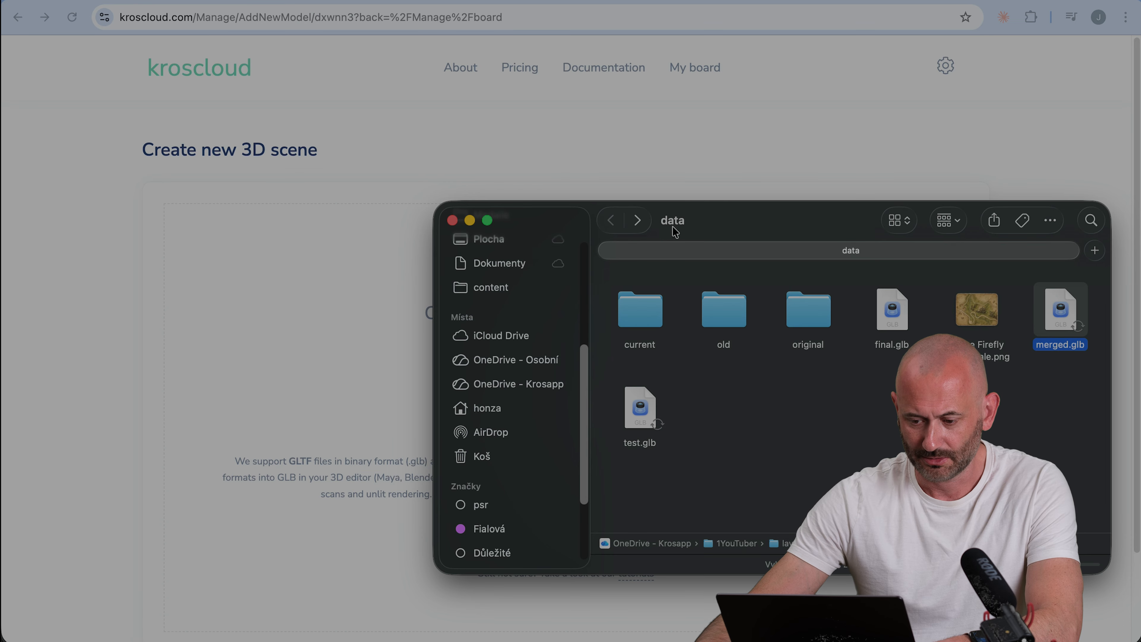
pyautogui.moveTo(711, 233); pyautogui.dragTo(740, 283)
pyautogui.moveTo(1089, 360); pyautogui.dragTo(407, 345)
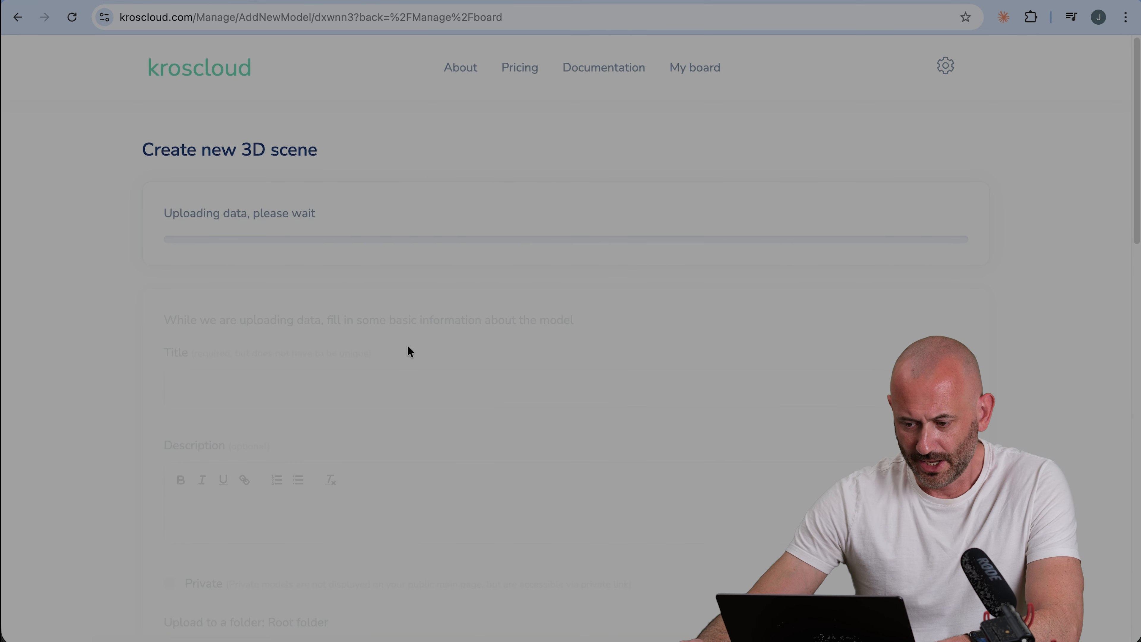
# Title the new 3D scene "Layers tutorial" after checking its model preview, and save it to the Root folder
pyautogui.press('ctrl+super+f')
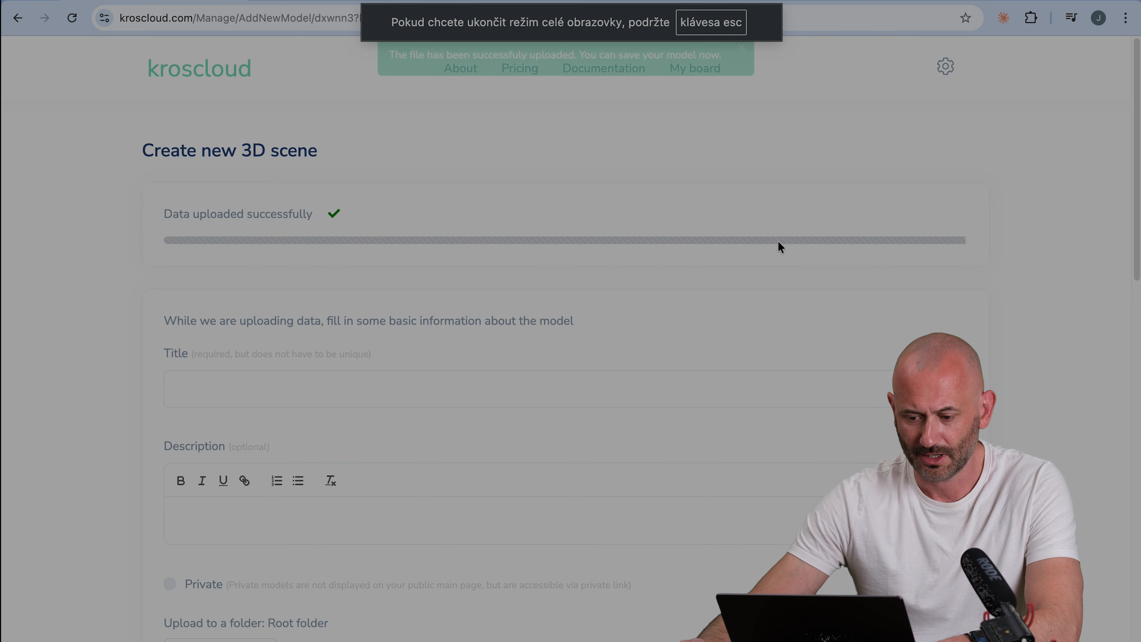
pyautogui.scroll(-15, 792, 242)
pyautogui.moveTo(404, 394); pyautogui.dragTo(118, 286)
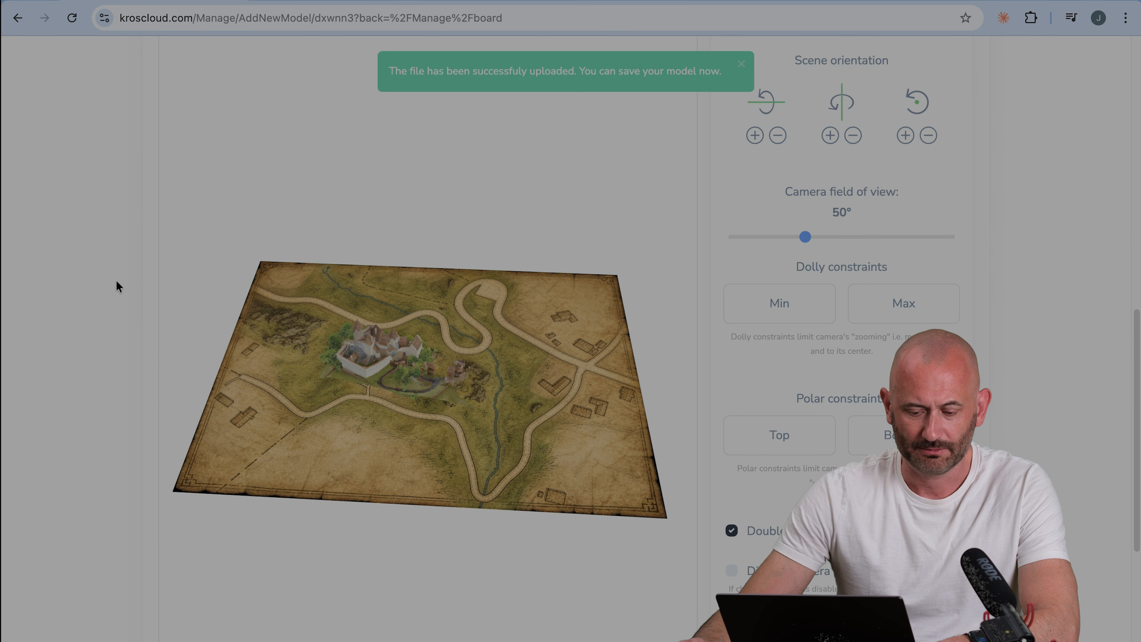
pyautogui.scroll(15, 116, 280)
pyautogui.click(260, 380)
pyautogui.write('La')
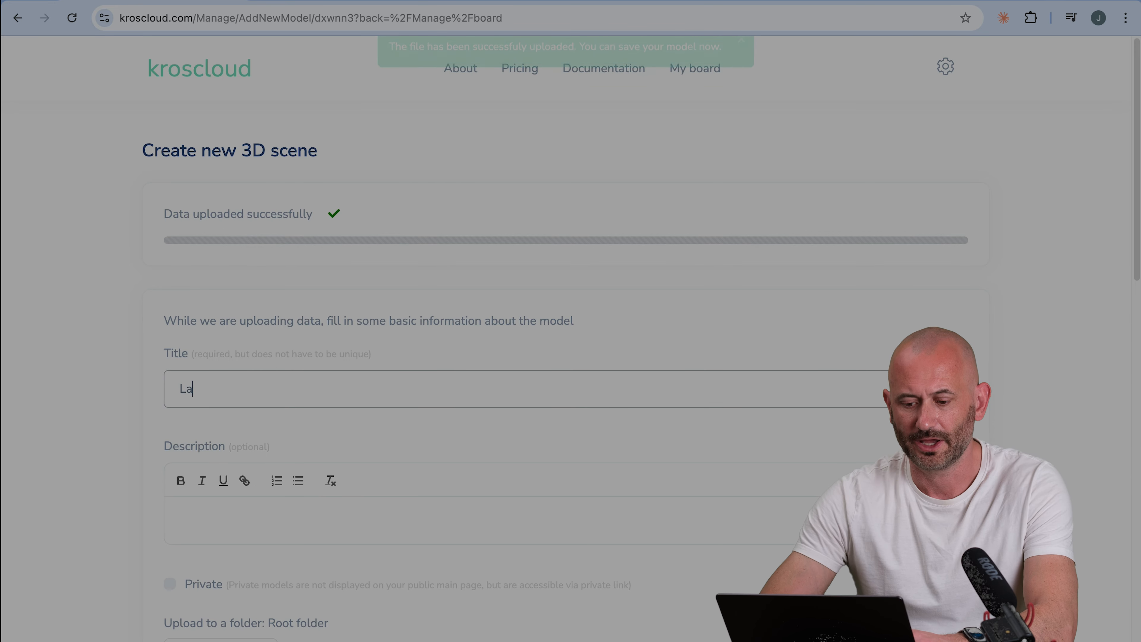
pyautogui.write('yers tutorial')
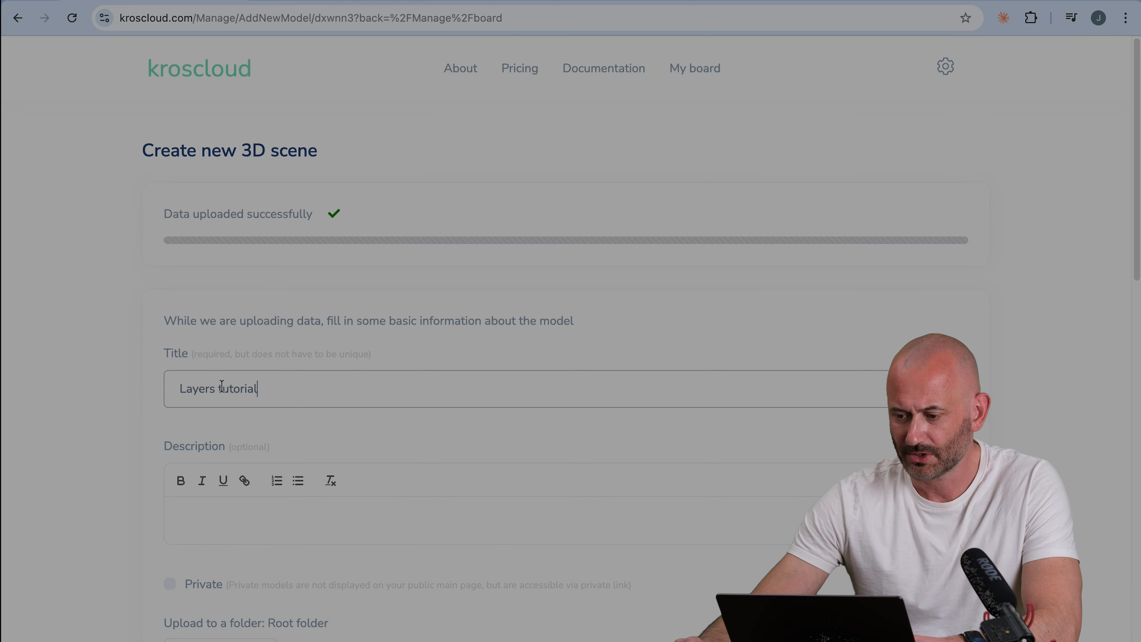
pyautogui.scroll(-15, 106, 347)
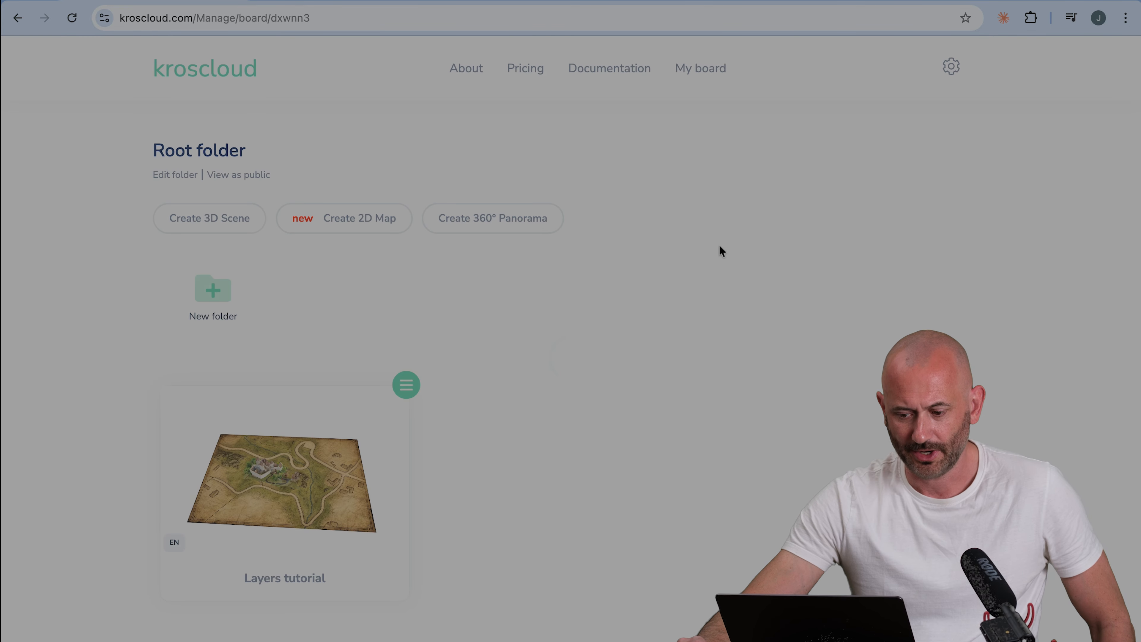
# Open the Layers tutorial scene from the board for editing
pyautogui.click(396, 388)
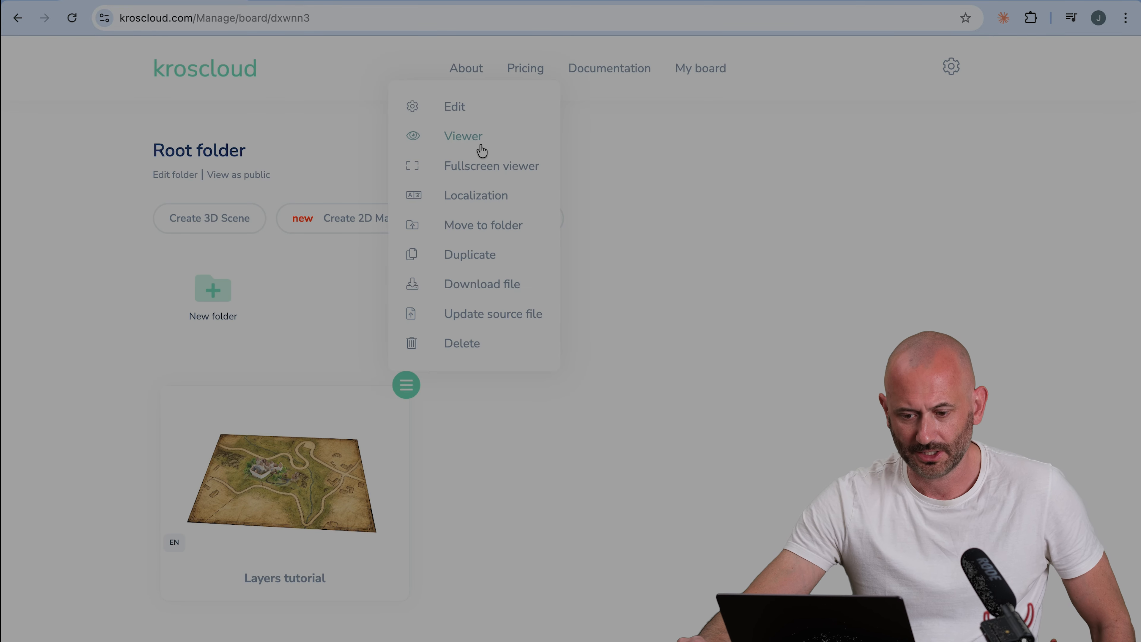
pyautogui.click(470, 113)
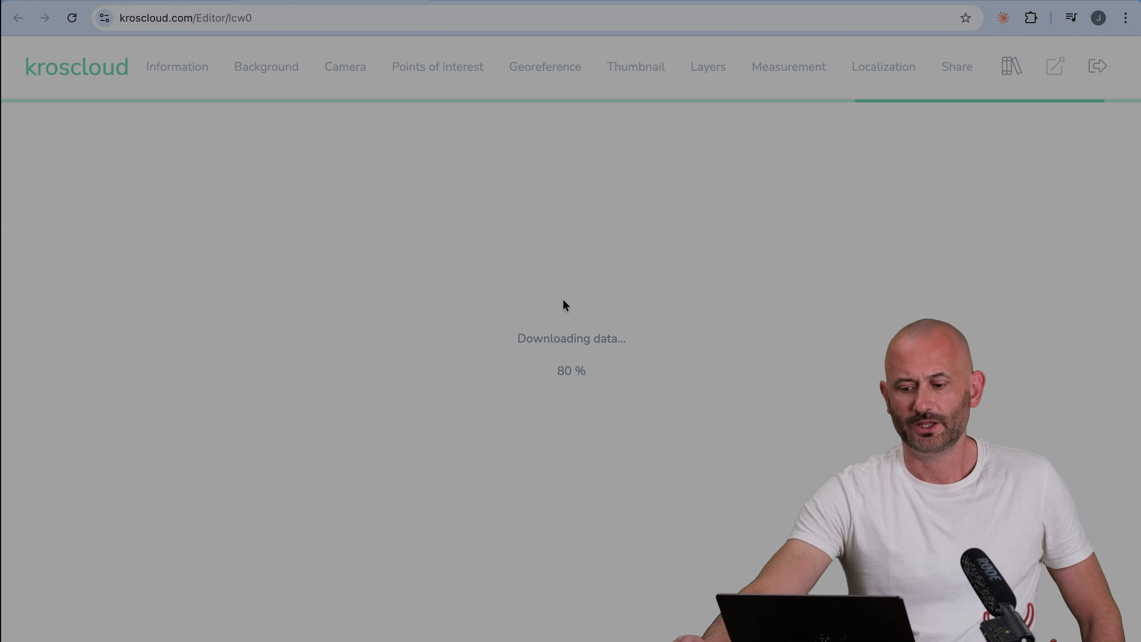
pyautogui.moveTo(566, 302)
pyautogui.mouseDown()
pyautogui.moveTo(561, 326)
pyautogui.moveTo(579, 306)
pyautogui.mouseUp()
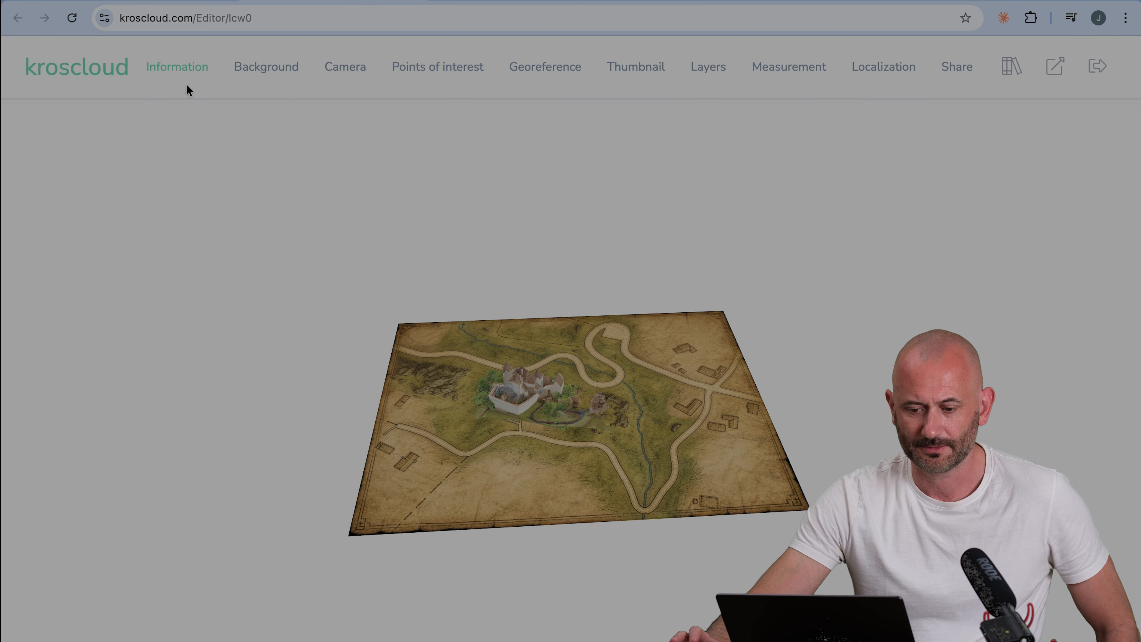
# Set the scene background to the built-in Light skybox 4k panorama, save it and close the background settings
pyautogui.click(290, 81)
pyautogui.click(346, 216)
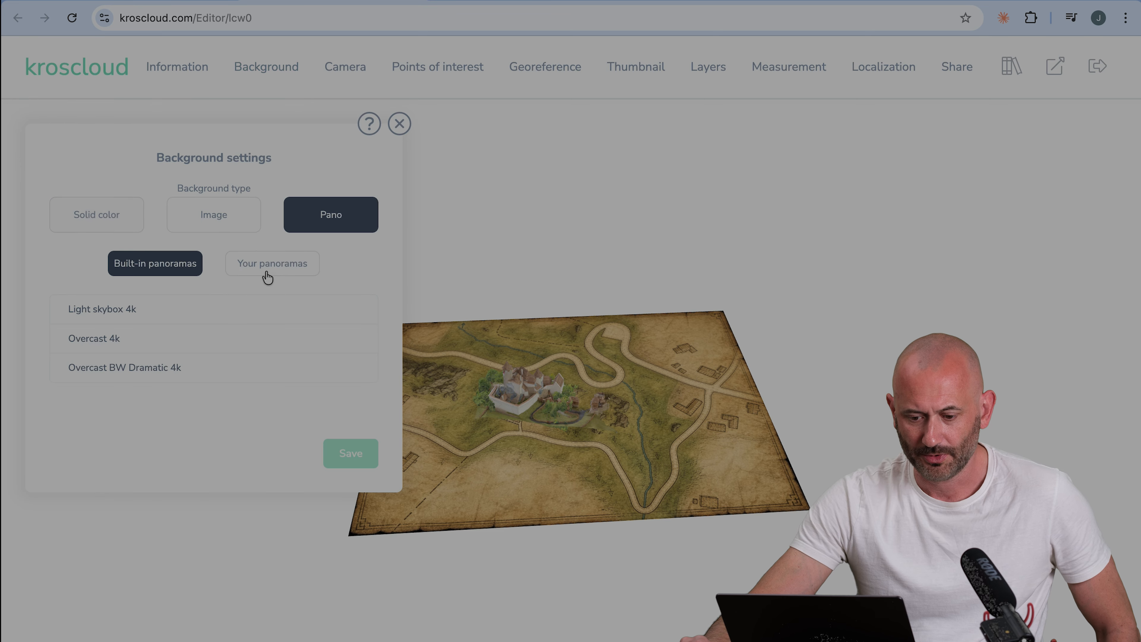
pyautogui.click(150, 321)
pyautogui.moveTo(554, 382); pyautogui.dragTo(565, 387)
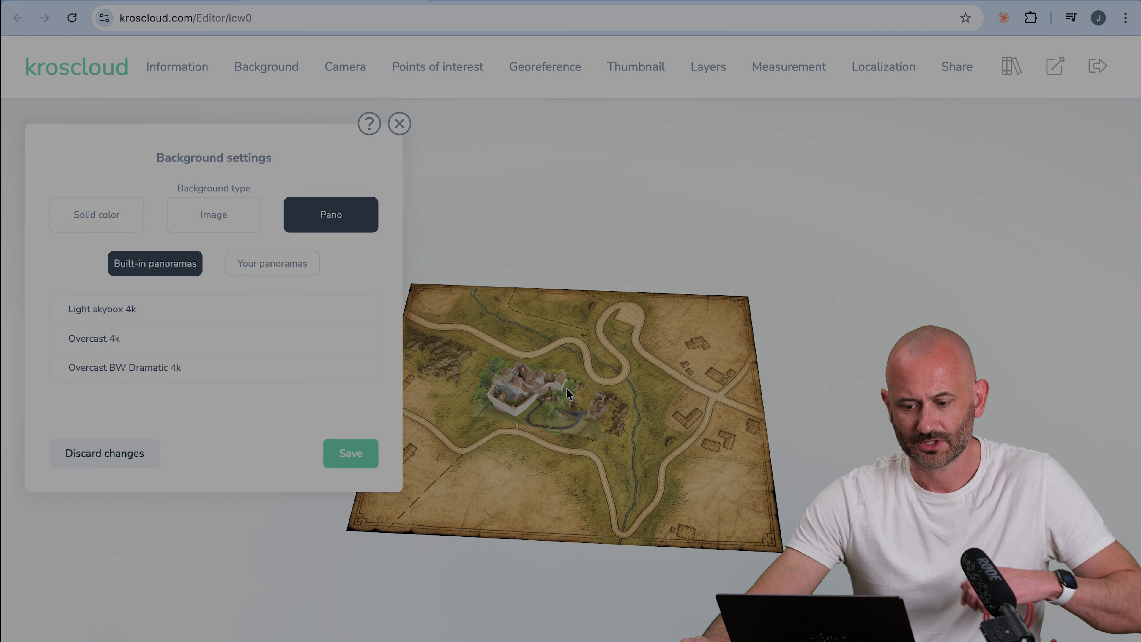
pyautogui.scroll(5, 565, 387)
pyautogui.click(360, 452)
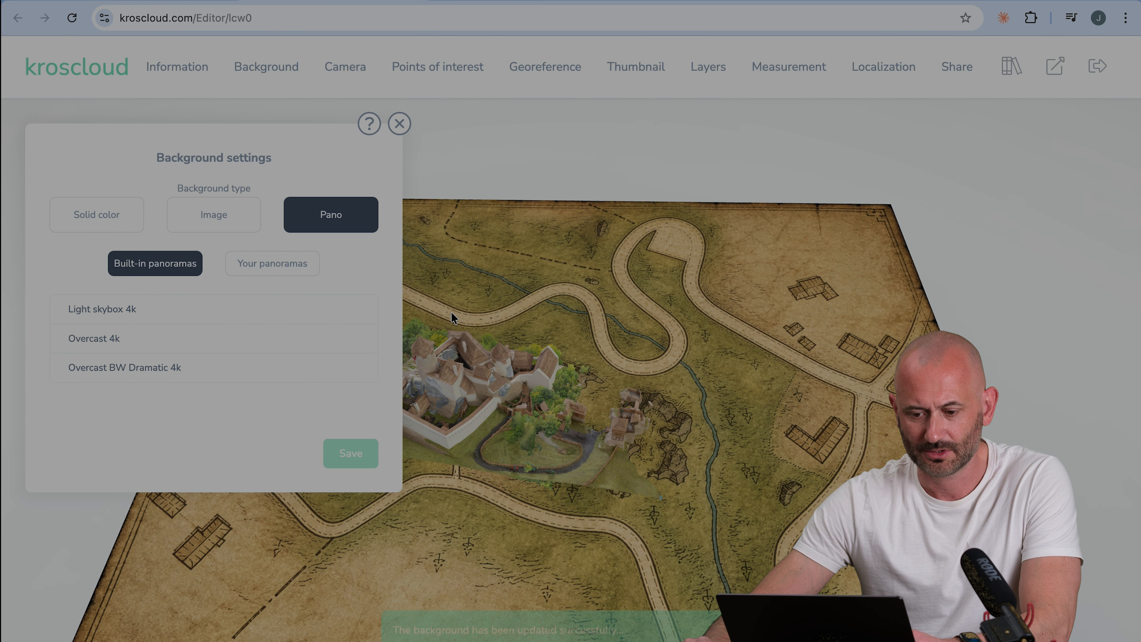
pyautogui.click(399, 123)
# Examine the castle models and the surrounding map from several angles and distances
pyautogui.click(512, 285)
pyautogui.moveTo(511, 286); pyautogui.dragTo(512, 308)
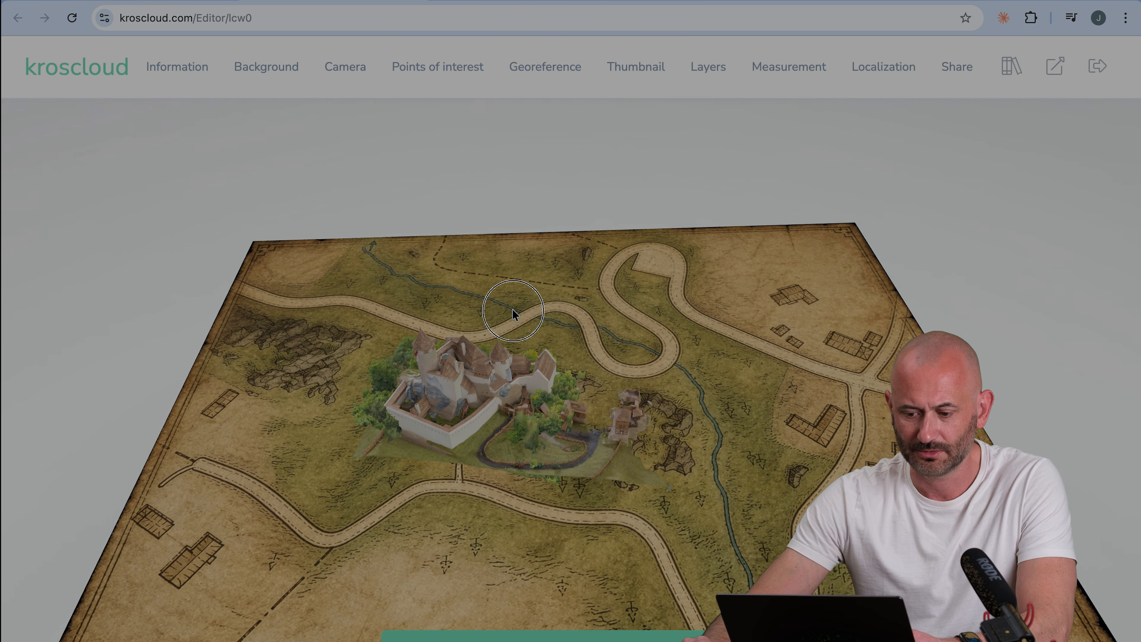
pyautogui.moveTo(499, 306); pyautogui.dragTo(557, 227, button='right')
pyautogui.moveTo(550, 279); pyautogui.dragTo(280, 287)
pyautogui.scroll(6, 639, 331)
pyautogui.moveTo(642, 331); pyautogui.dragTo(633, 288)
pyautogui.scroll(-3, 631, 292)
pyautogui.moveTo(630, 296); pyautogui.dragTo(584, 332, button='right')
# Create an info point on the castle's tall round tower with the title "Some info point of interest"
pyautogui.click(448, 67)
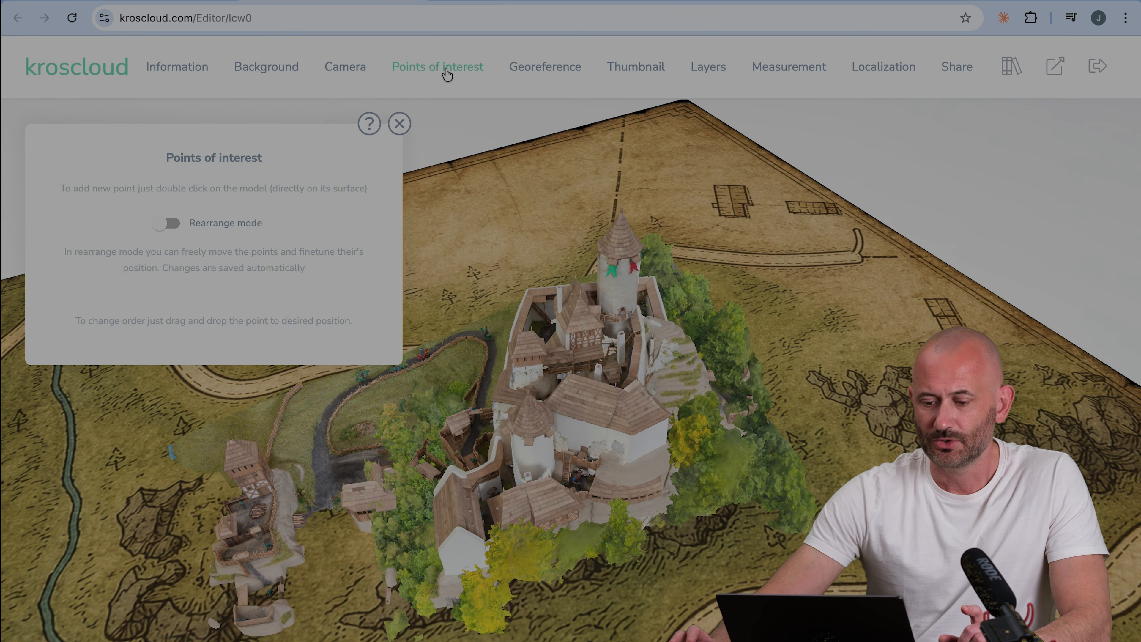
pyautogui.doubleClick(621, 236)
pyautogui.click(493, 239)
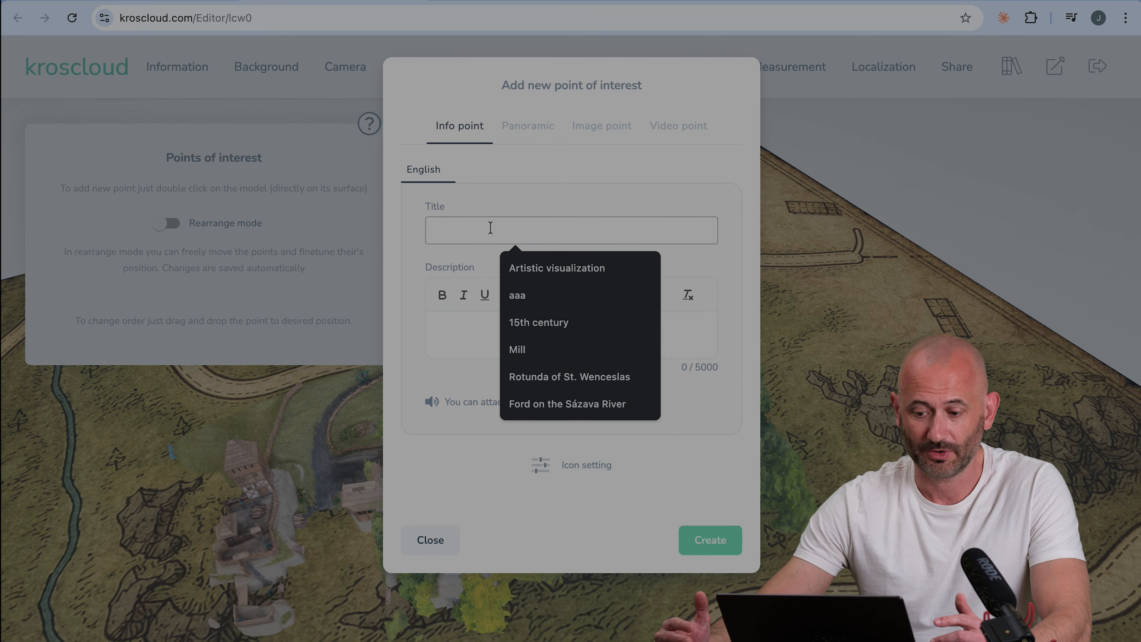
pyautogui.write('Some info point of interest')
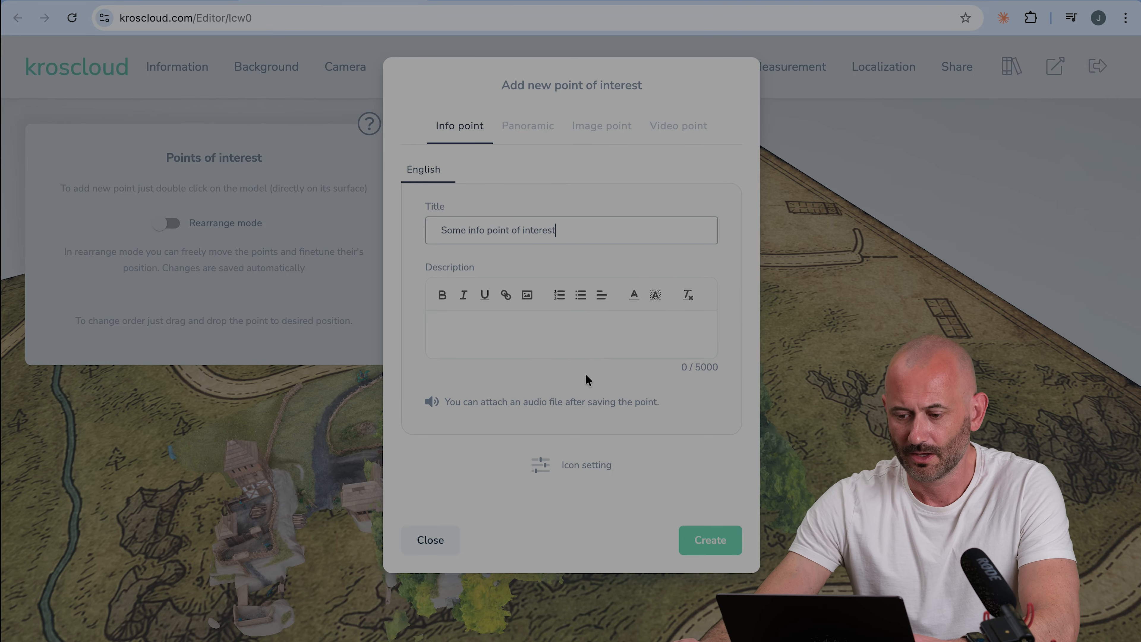
pyautogui.click(706, 541)
# Create a second info point on the roof of the castle's outer building with the title "Another point of interest"
pyautogui.moveTo(651, 404); pyautogui.dragTo(647, 381)
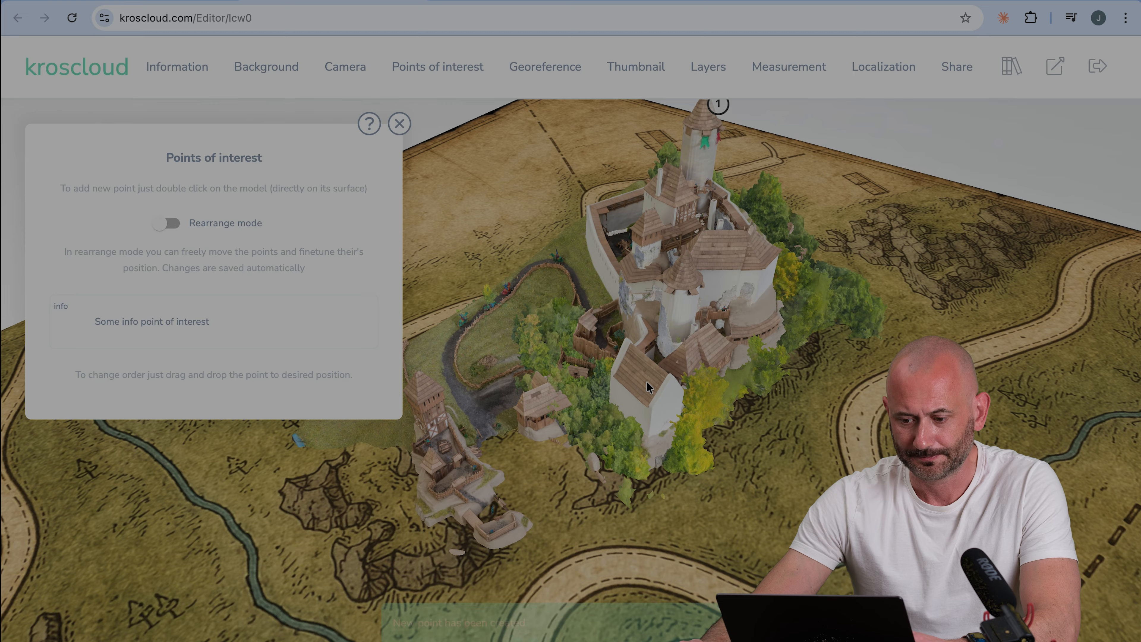
pyautogui.doubleClick(646, 381)
pyautogui.click(490, 234)
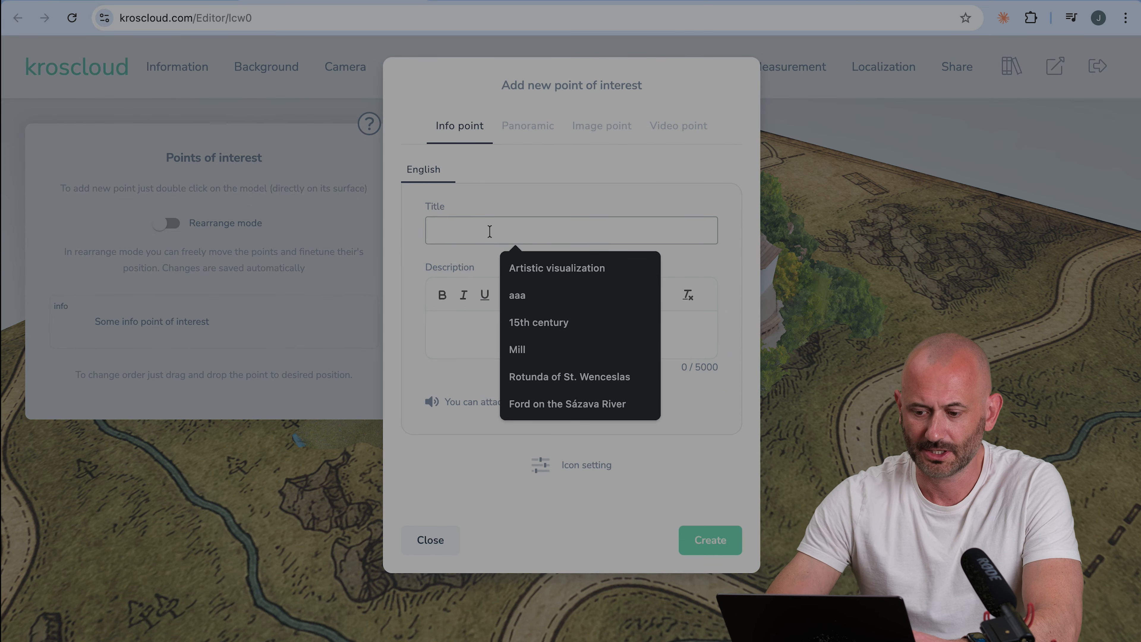
pyautogui.write('Another po')
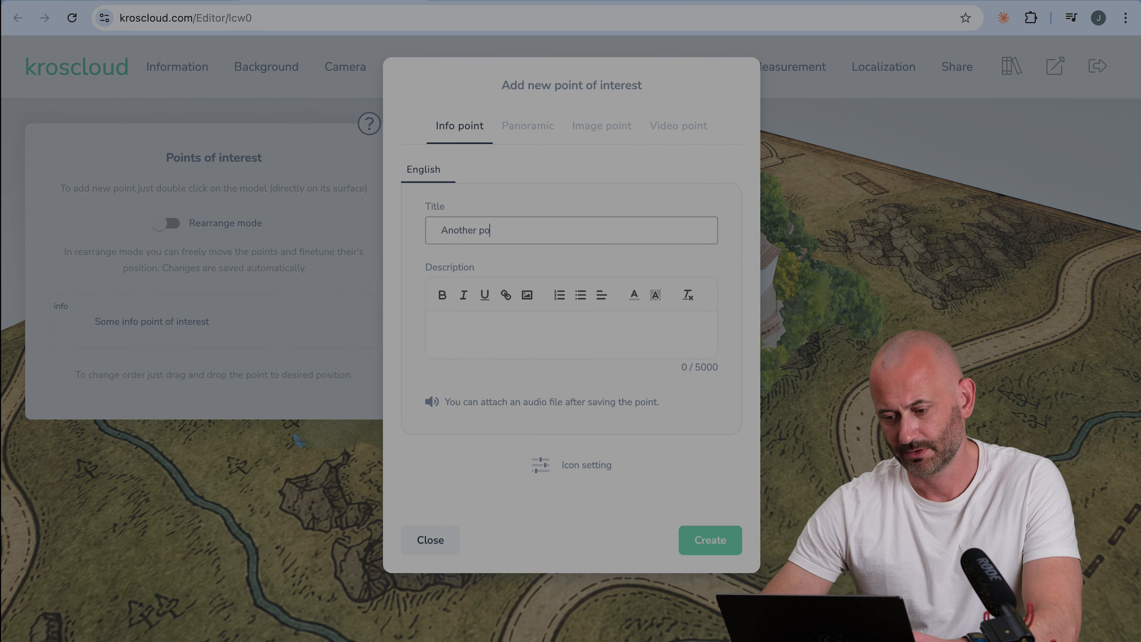
pyautogui.write('int of interest')
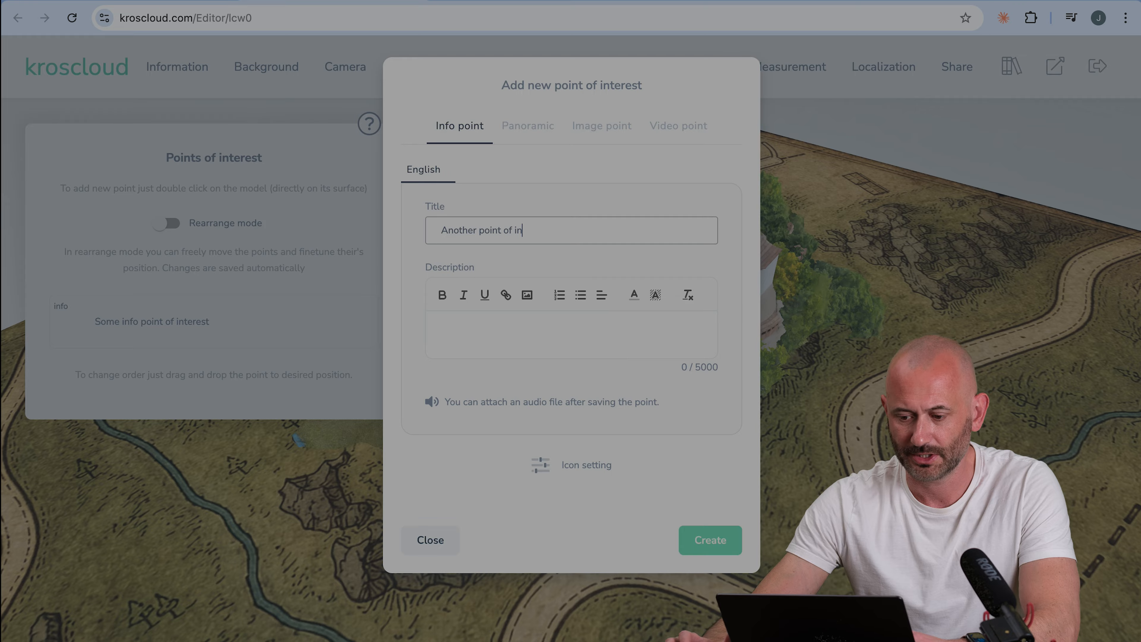
pyautogui.click(703, 545)
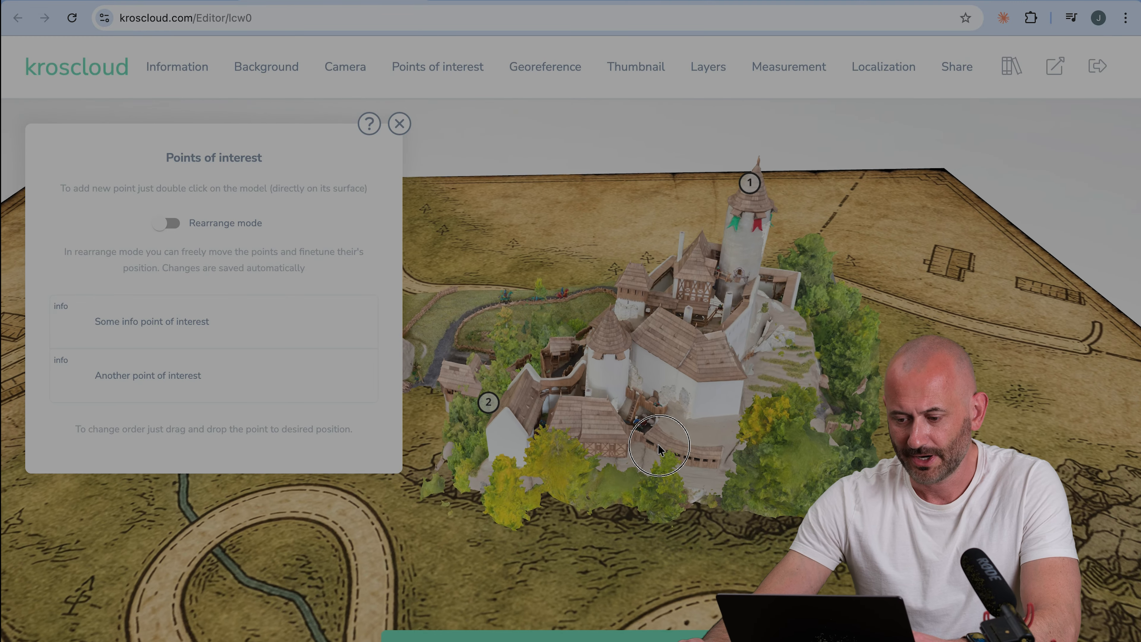
# Start a new layer for the scene and title it "Current state"
pyautogui.click(701, 68)
pyautogui.moveTo(622, 302); pyautogui.dragTo(503, 310)
pyautogui.click(186, 250)
pyautogui.click(365, 296)
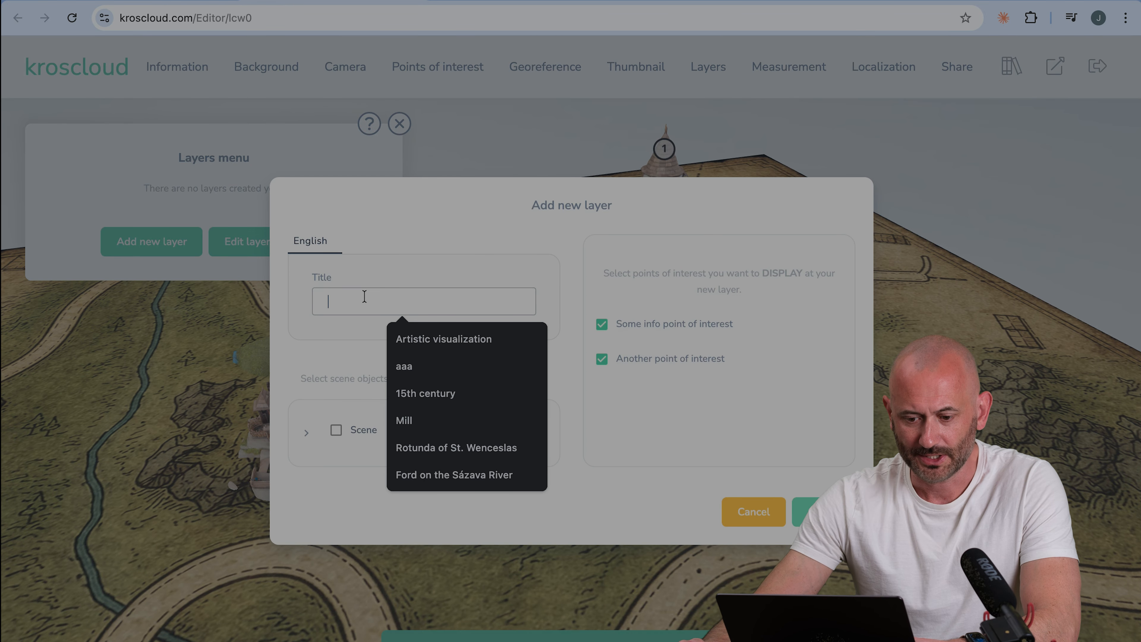
pyautogui.write('Current')
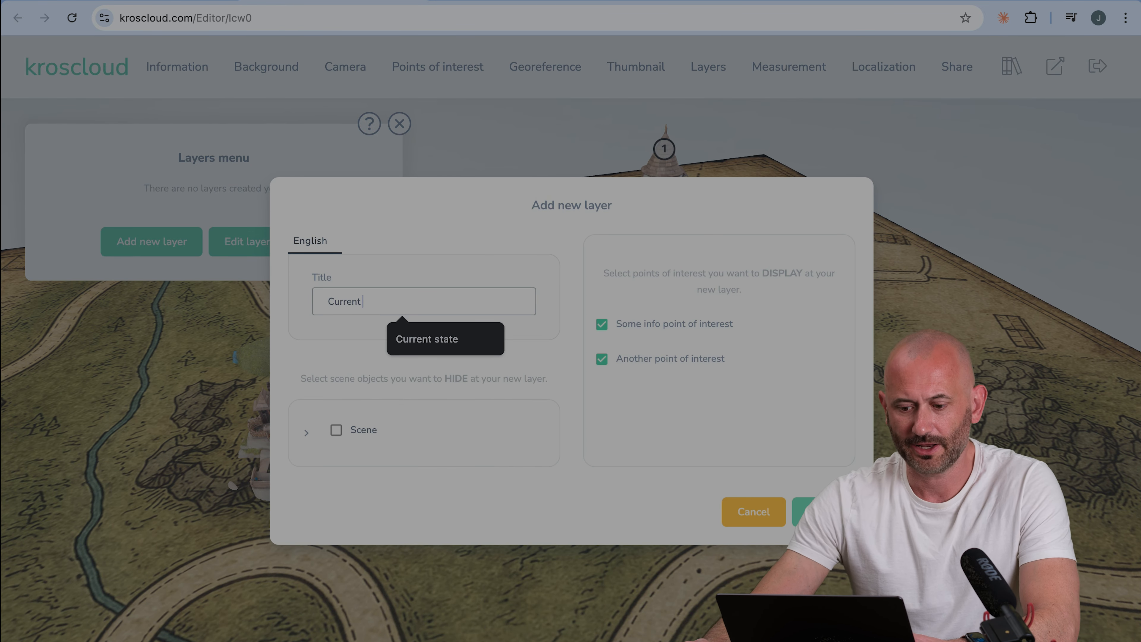
pyautogui.write(' state')
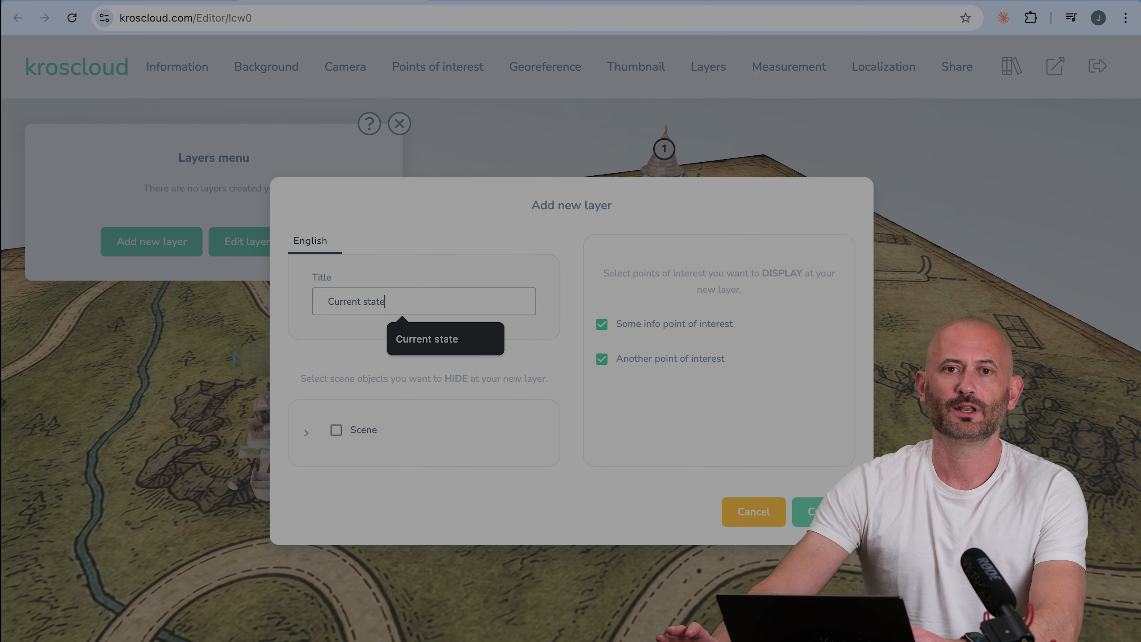
# Set the Current state layer to hide the historic and map objects and to display only Some info point of interest
pyautogui.click(299, 433)
pyautogui.click(298, 432)
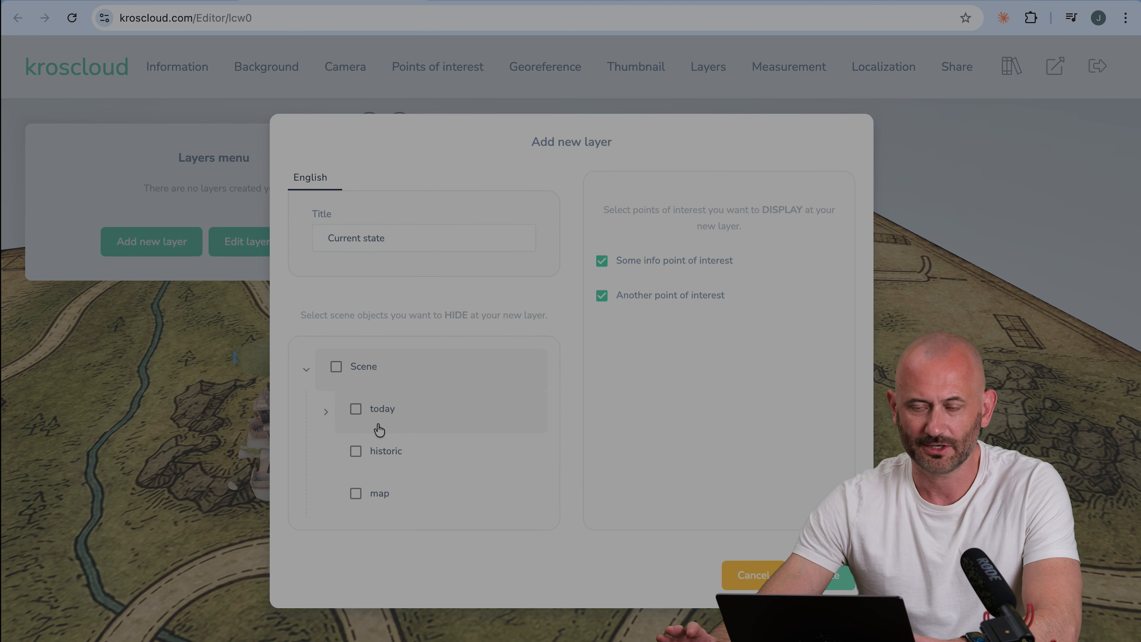
pyautogui.moveTo(444, 317); pyautogui.dragTo(469, 320)
pyautogui.click(492, 326)
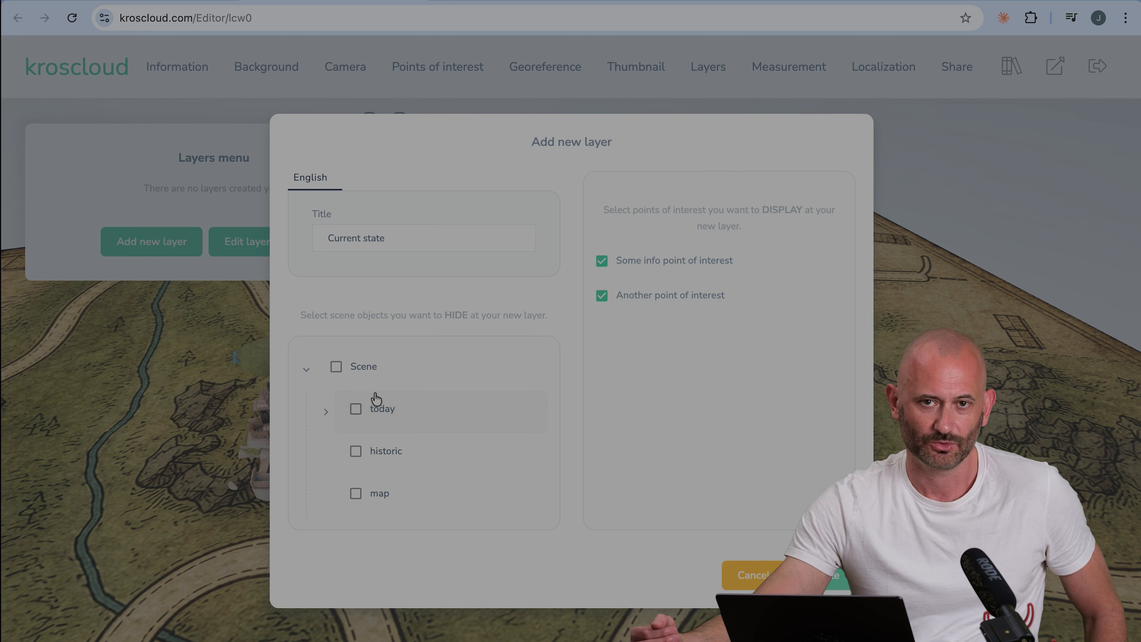
pyautogui.click(355, 451)
pyautogui.click(355, 493)
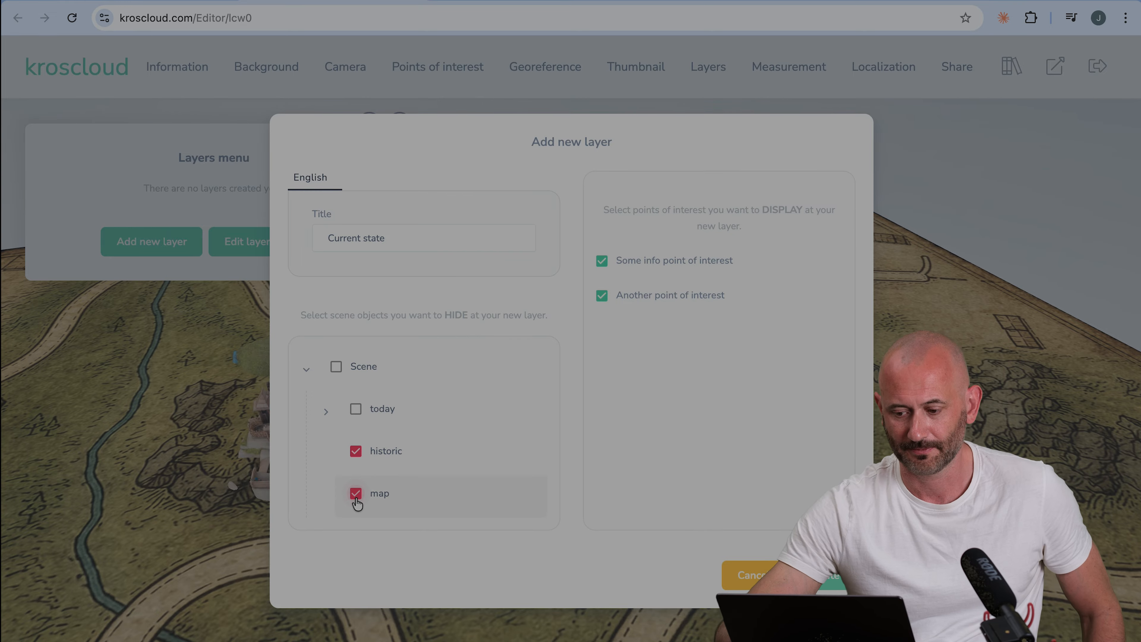
pyautogui.click(602, 298)
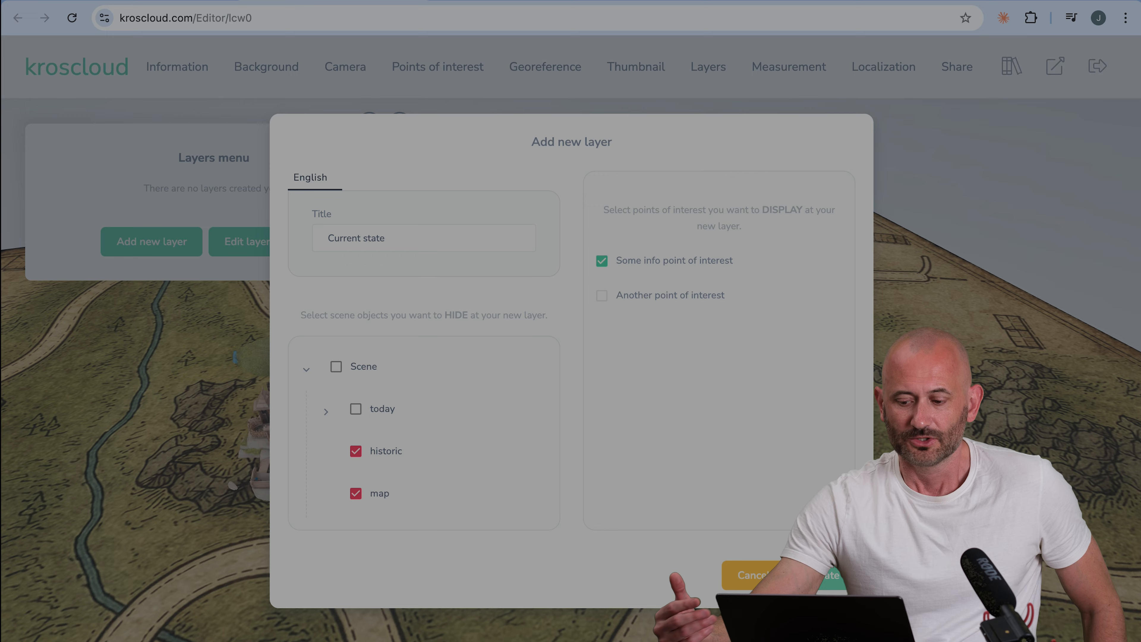
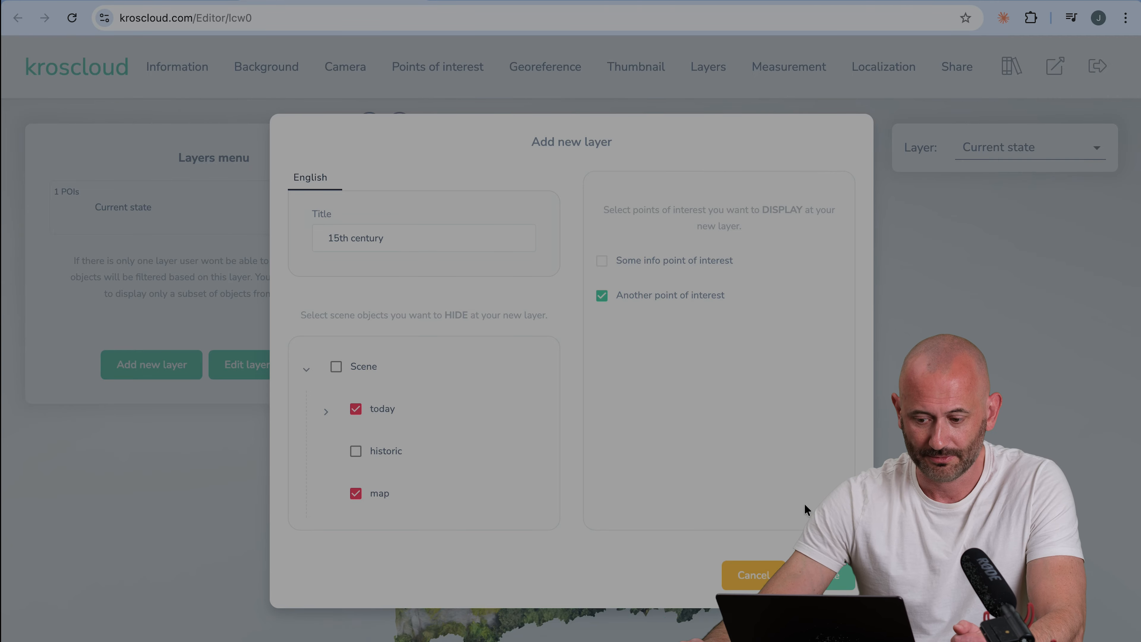
# Create the 15th century layer with its chosen hidden objects and point of interest, and view it in the scene
pyautogui.click(836, 575)
pyautogui.moveTo(688, 389); pyautogui.dragTo(660, 383)
# Start another new layer and title it "2D map"
pyautogui.click(117, 368)
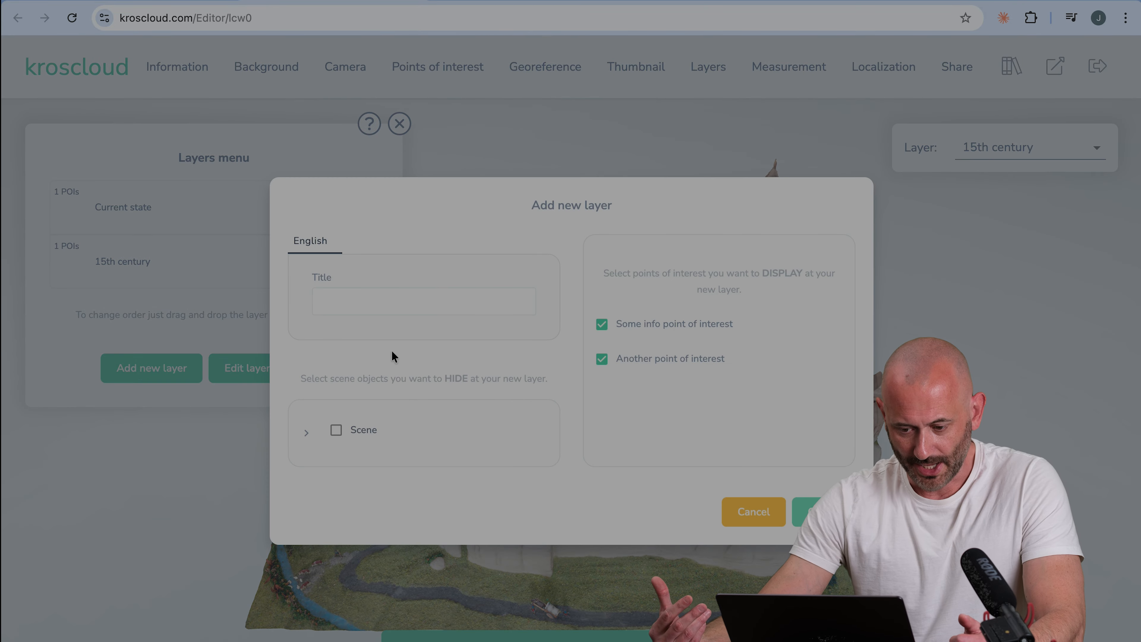
pyautogui.click(359, 301)
pyautogui.write('2D')
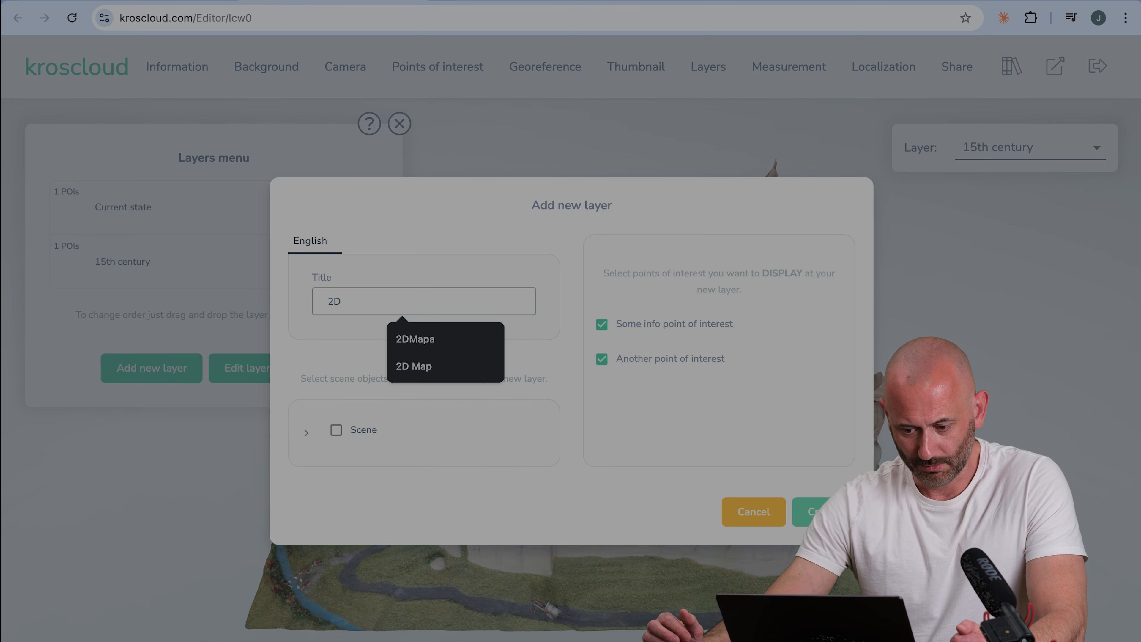
pyautogui.write(' map')
# Hide the today and historic objects in the 2D map layer, deselect both points of interest and create the layer
pyautogui.click(306, 432)
pyautogui.click(356, 413)
pyautogui.click(326, 417)
pyautogui.click(326, 416)
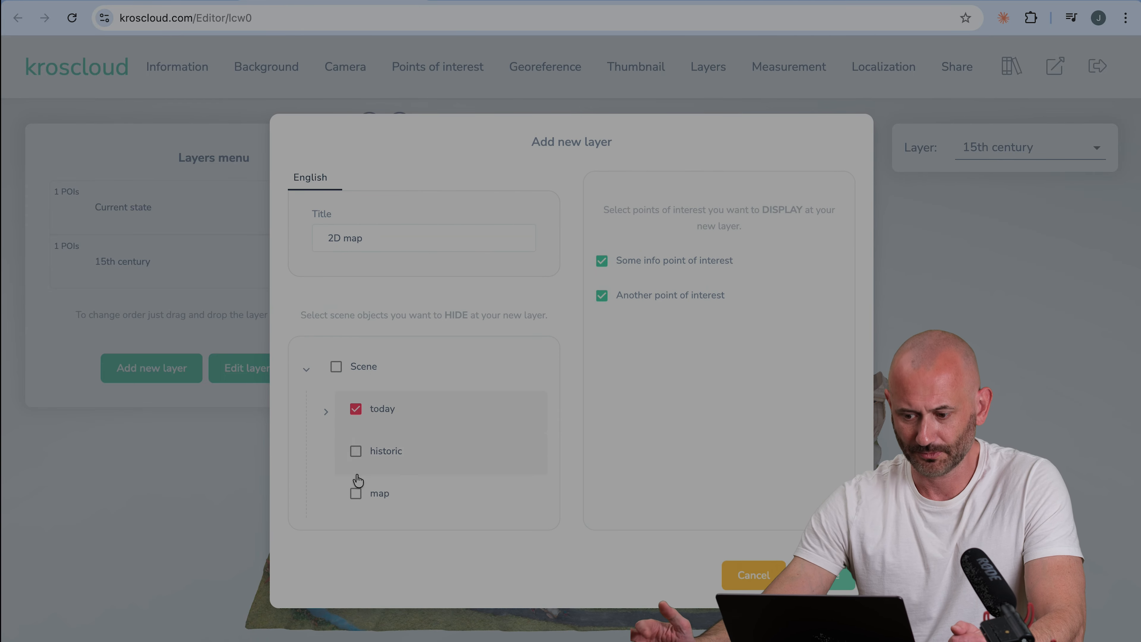
pyautogui.click(356, 451)
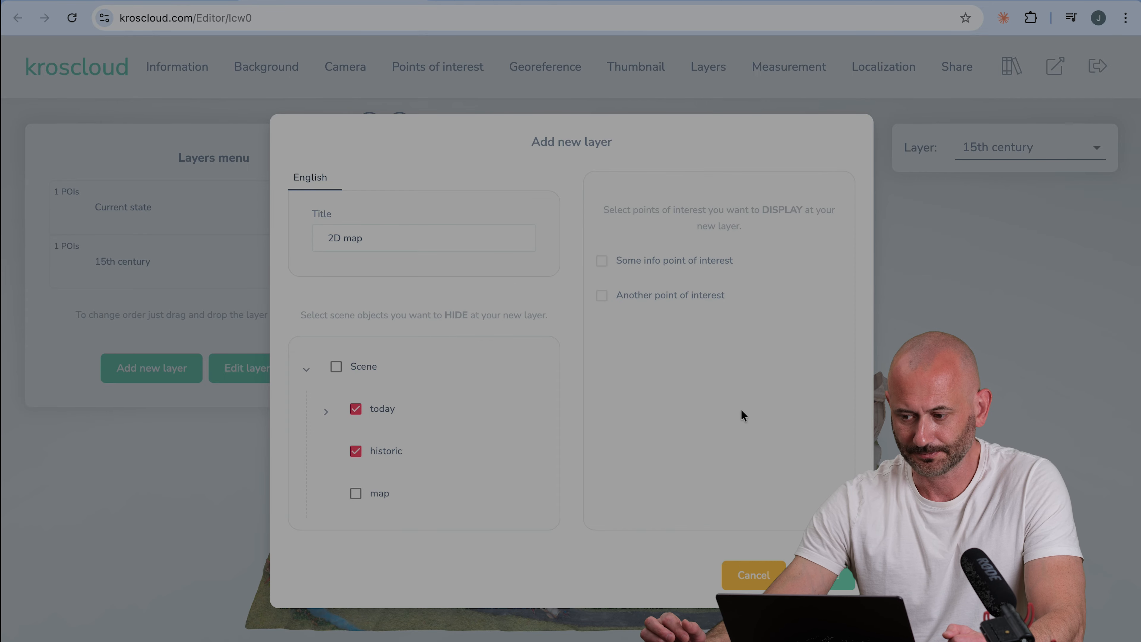
pyautogui.click(826, 575)
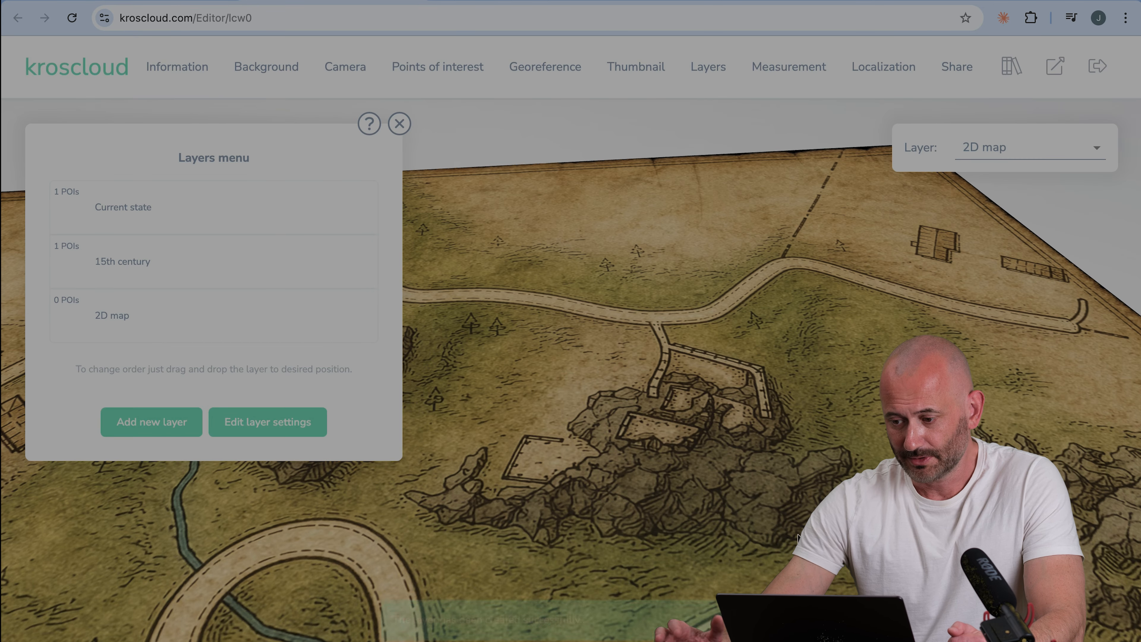
# Show the Current state layer, frame the castle ruins from a raised oblique angle and set that view as the layer's camera
pyautogui.scroll(-5, 658, 350)
pyautogui.moveTo(656, 352); pyautogui.dragTo(646, 411)
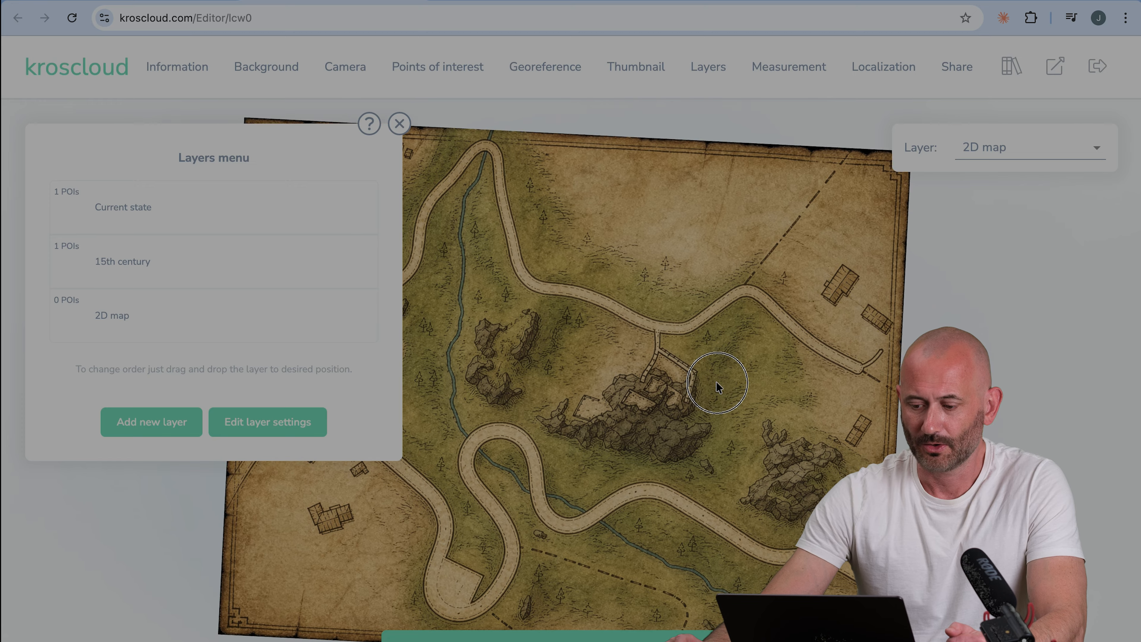
pyautogui.click(1001, 147)
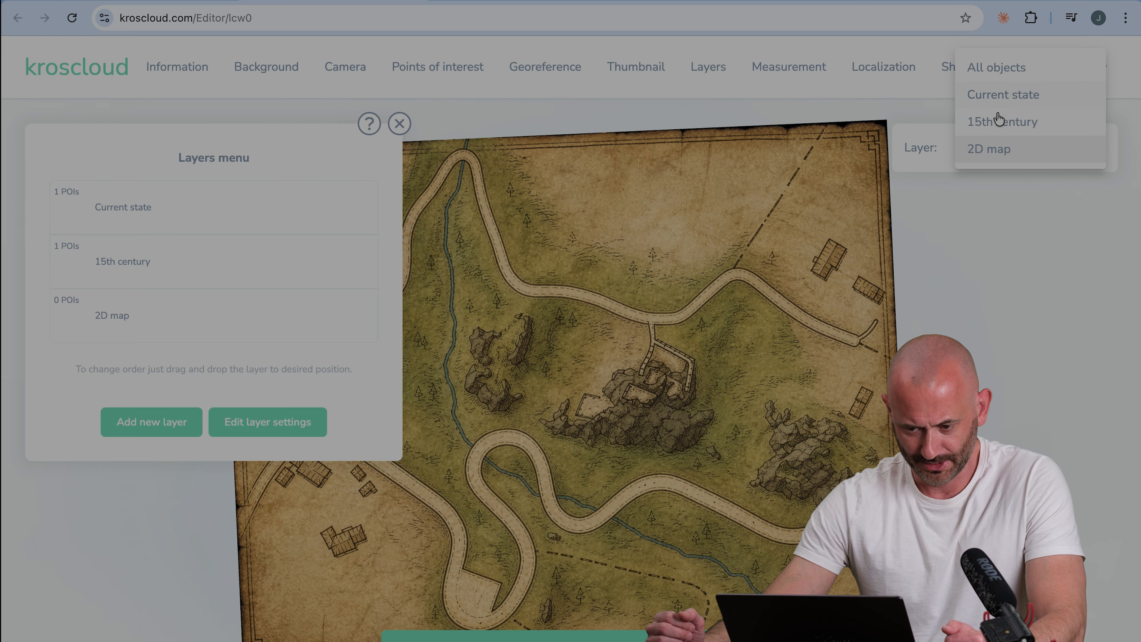
pyautogui.click(1005, 96)
pyautogui.scroll(2, 688, 342)
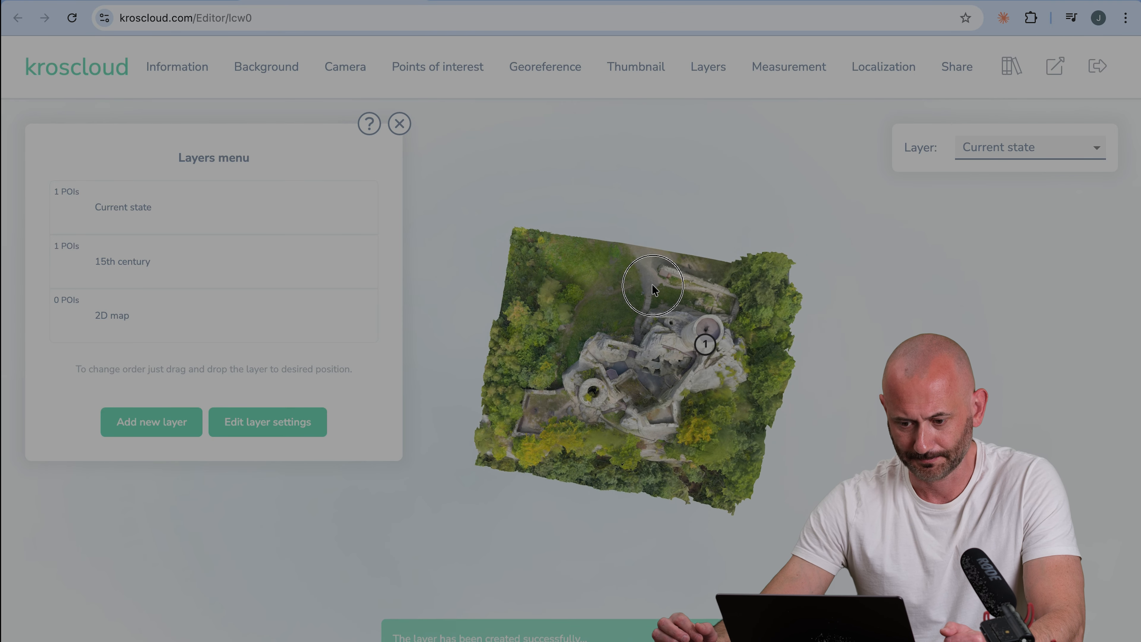
pyautogui.moveTo(653, 282); pyautogui.dragTo(678, 272)
pyautogui.moveTo(692, 295); pyautogui.dragTo(646, 338, button='right')
pyautogui.scroll(5, 646, 337)
pyautogui.moveTo(646, 337); pyautogui.dragTo(597, 272)
pyautogui.scroll(-5, 638, 308)
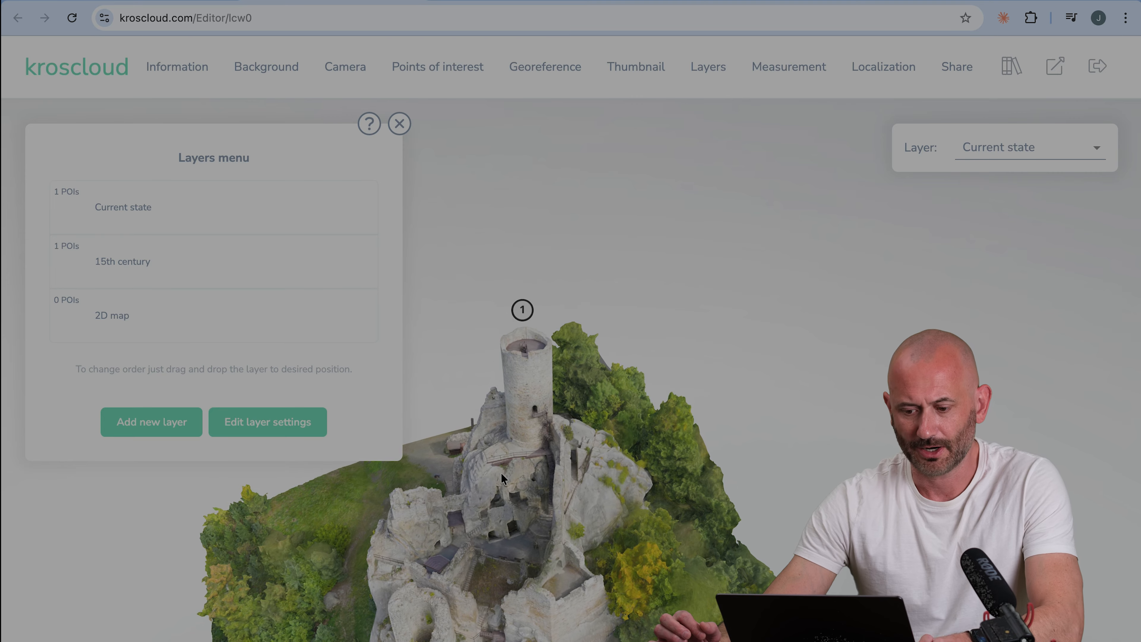
pyautogui.moveTo(507, 556); pyautogui.dragTo(562, 414)
pyautogui.click(356, 223)
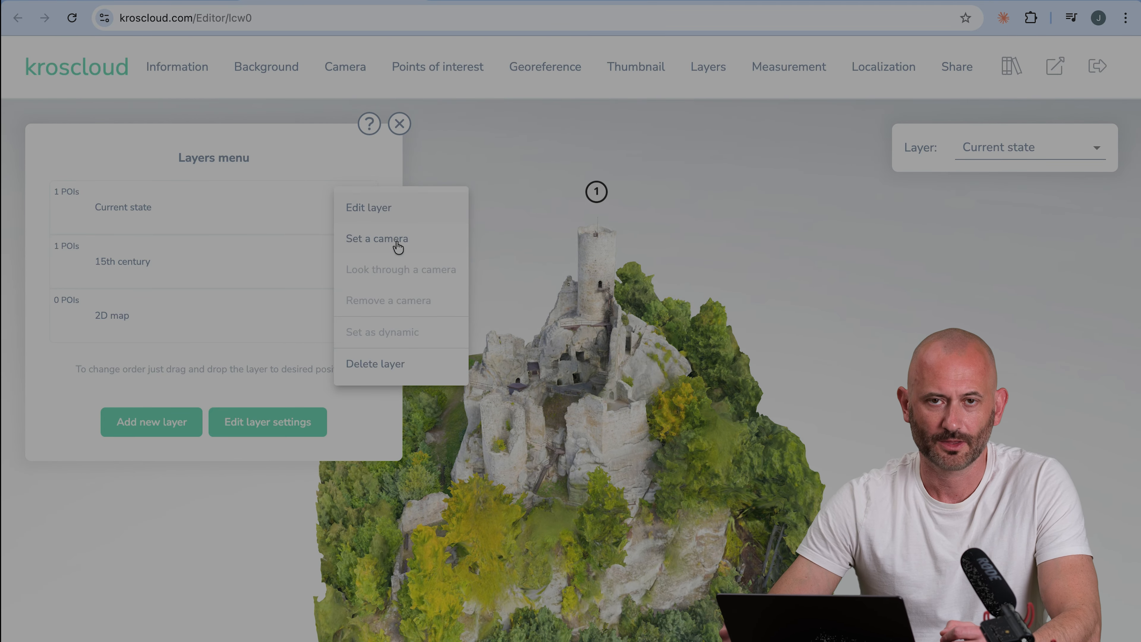
pyautogui.click(389, 242)
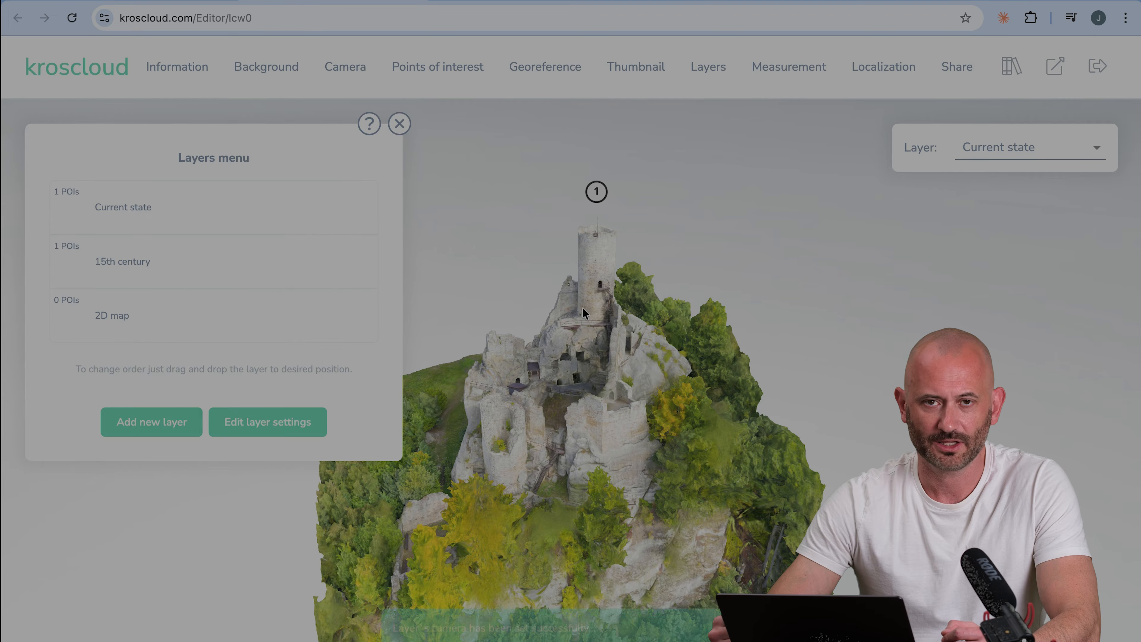
# Show the 15th century layer, frame the reconstructed castle from an oblique angle and set that view as the layer's camera
pyautogui.click(1009, 162)
pyautogui.click(1004, 175)
pyautogui.moveTo(657, 368); pyautogui.dragTo(931, 302, button='right')
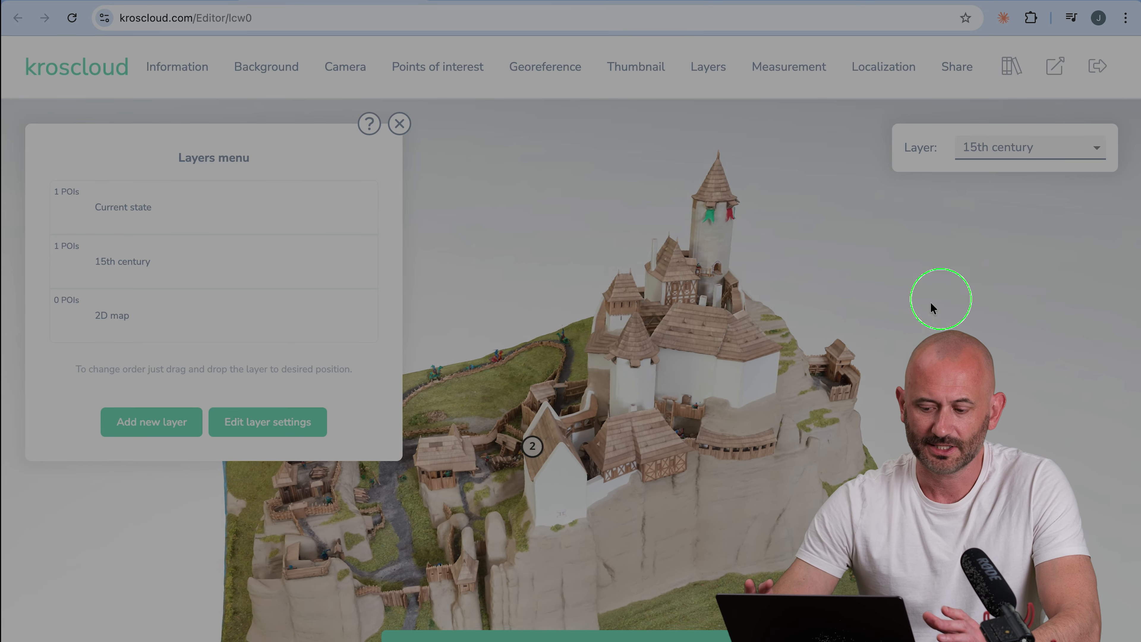
pyautogui.moveTo(728, 347); pyautogui.dragTo(682, 373)
pyautogui.moveTo(682, 374); pyautogui.dragTo(628, 403, button='right')
pyautogui.moveTo(627, 403); pyautogui.dragTo(551, 378)
pyautogui.moveTo(325, 250)
pyautogui.click(352, 264)
pyautogui.click(364, 290)
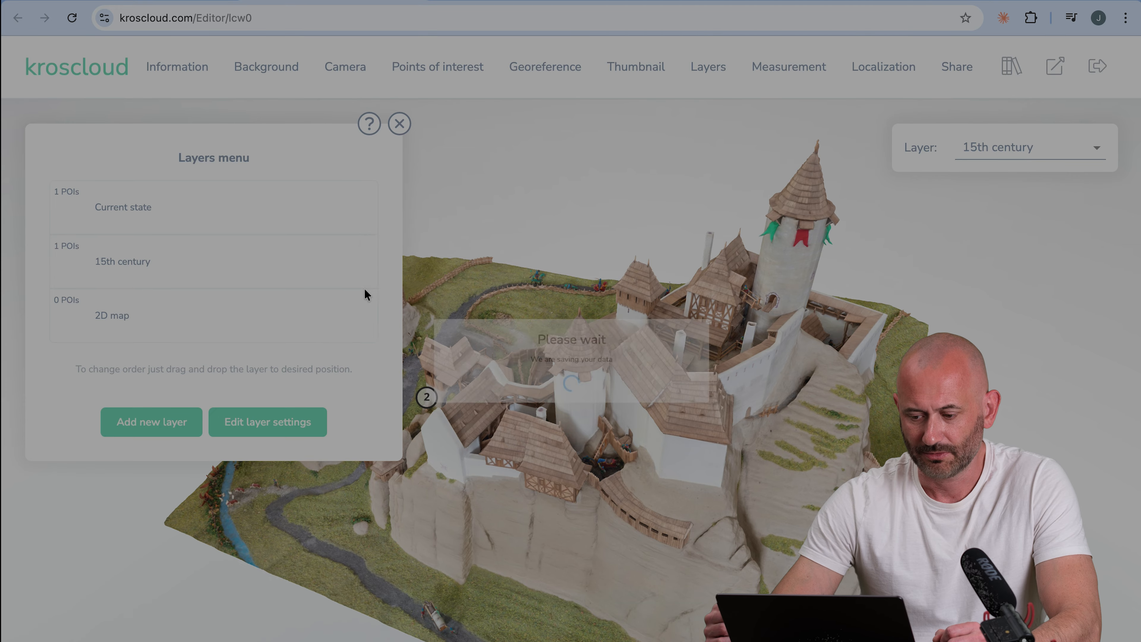
# Show the 2D map layer, frame the whole map from above and set that view as the layer's camera
pyautogui.click(1040, 155)
pyautogui.click(1029, 175)
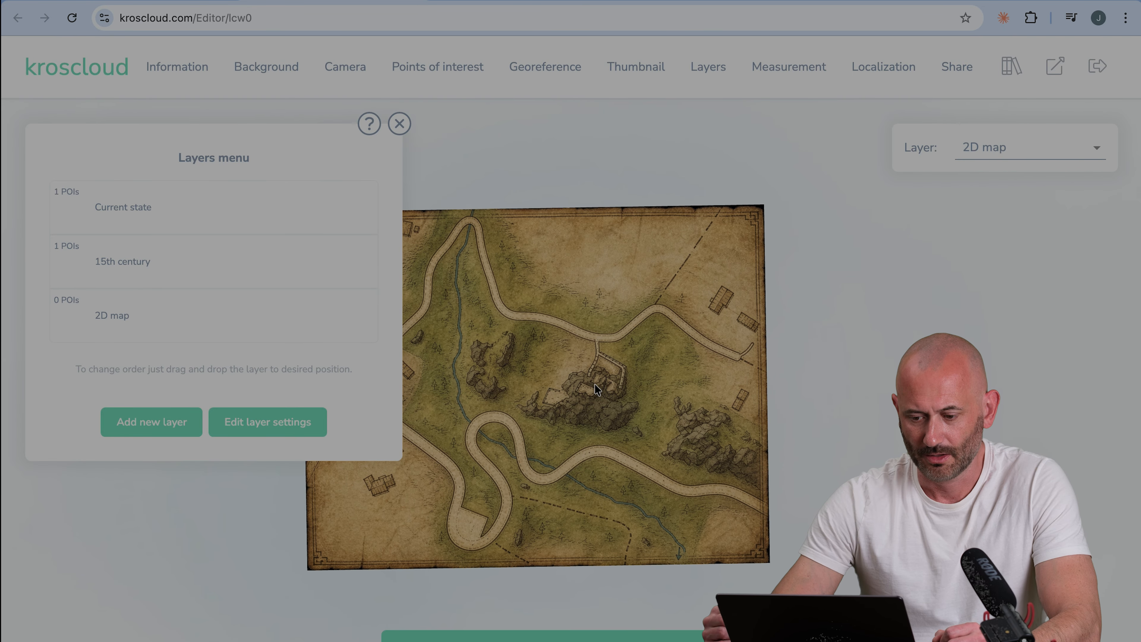
pyautogui.scroll(3, 548, 391)
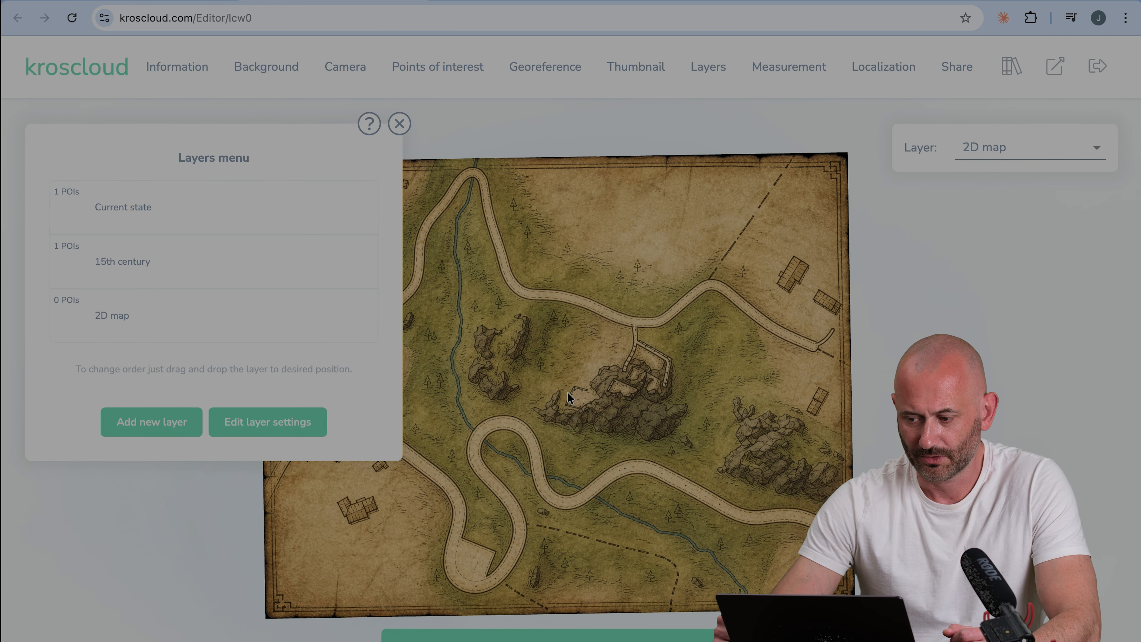
pyautogui.click(350, 316)
pyautogui.click(382, 341)
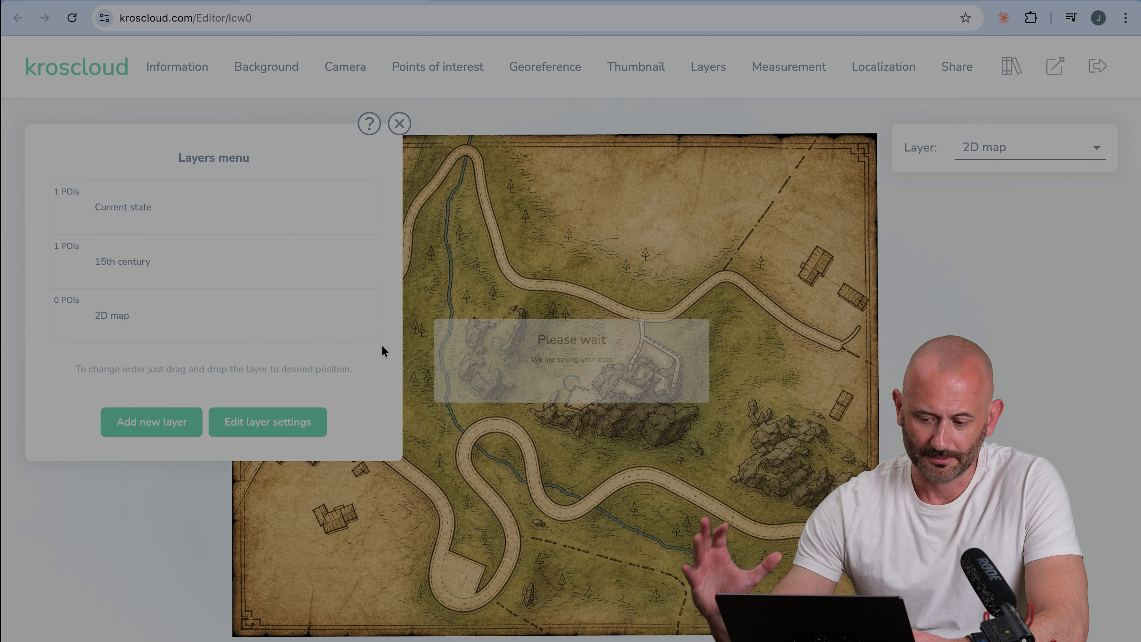
# With the Current state layer shown, set the camera's minimum dolly constraint at a close-up of the ruins and the maximum at a distant view
pyautogui.click(1019, 148)
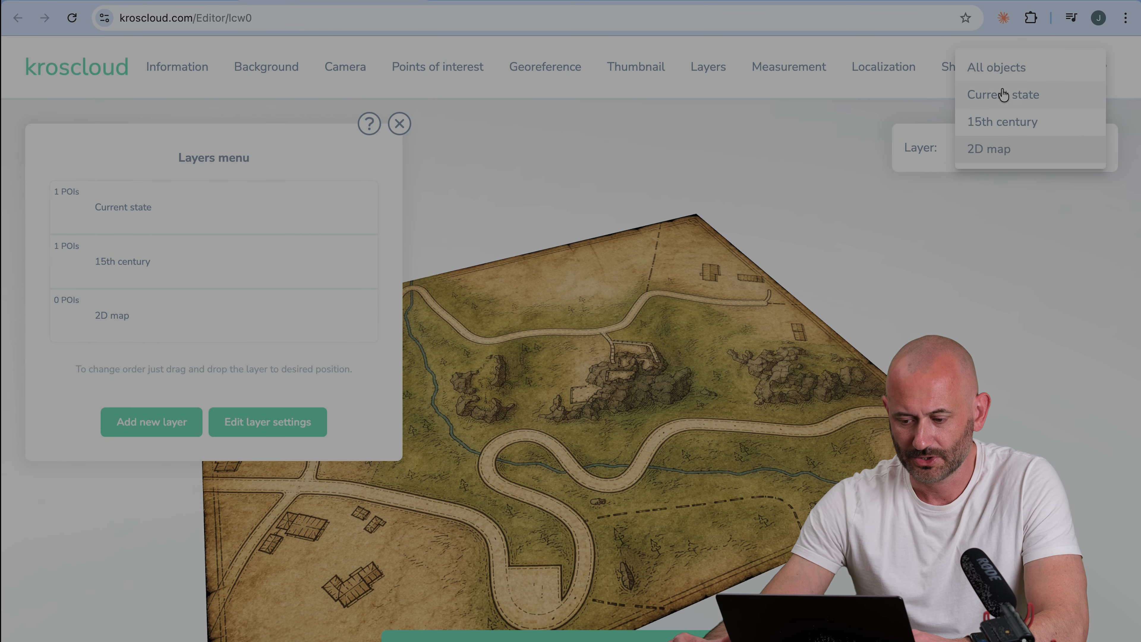
pyautogui.click(1007, 94)
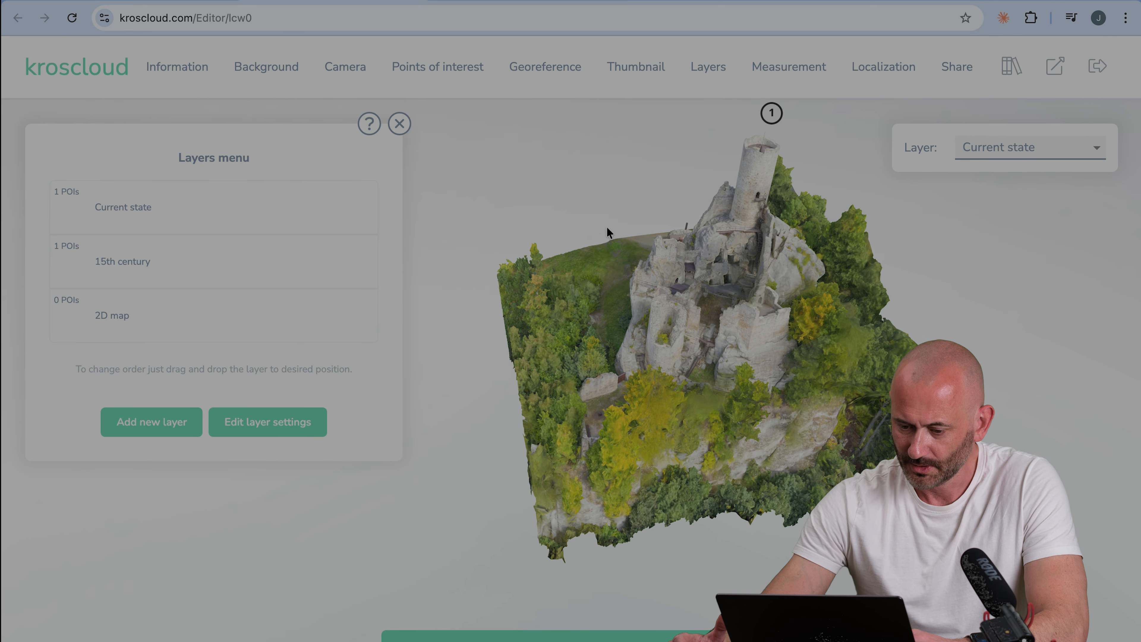
pyautogui.click(345, 67)
pyautogui.scroll(5, 637, 291)
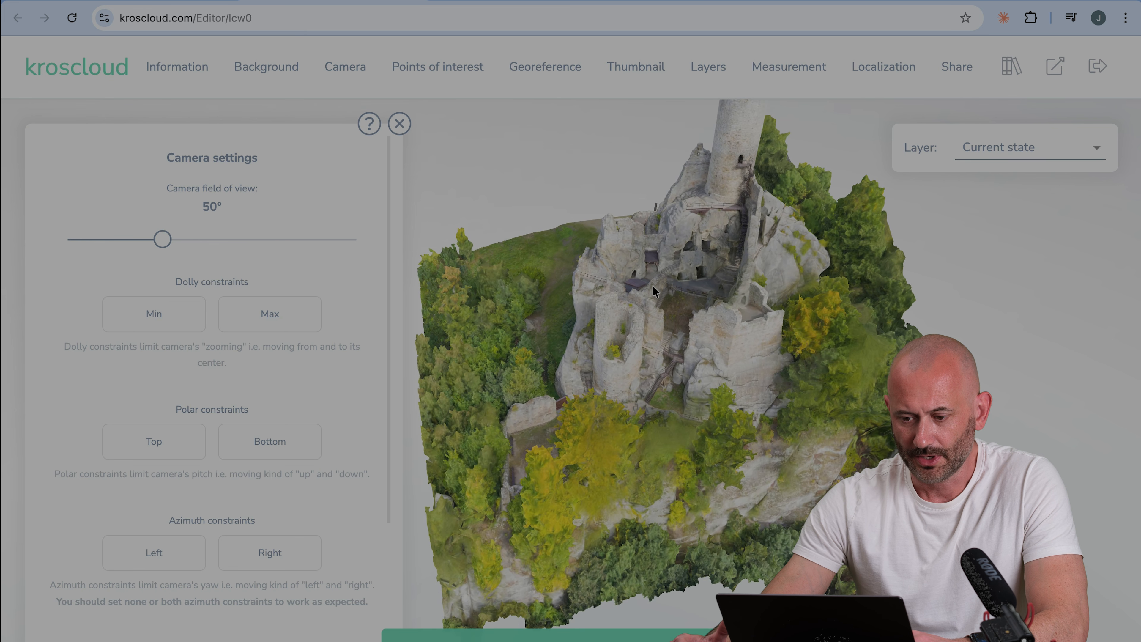
pyautogui.scroll(-5, 677, 338)
pyautogui.scroll(2, 677, 338)
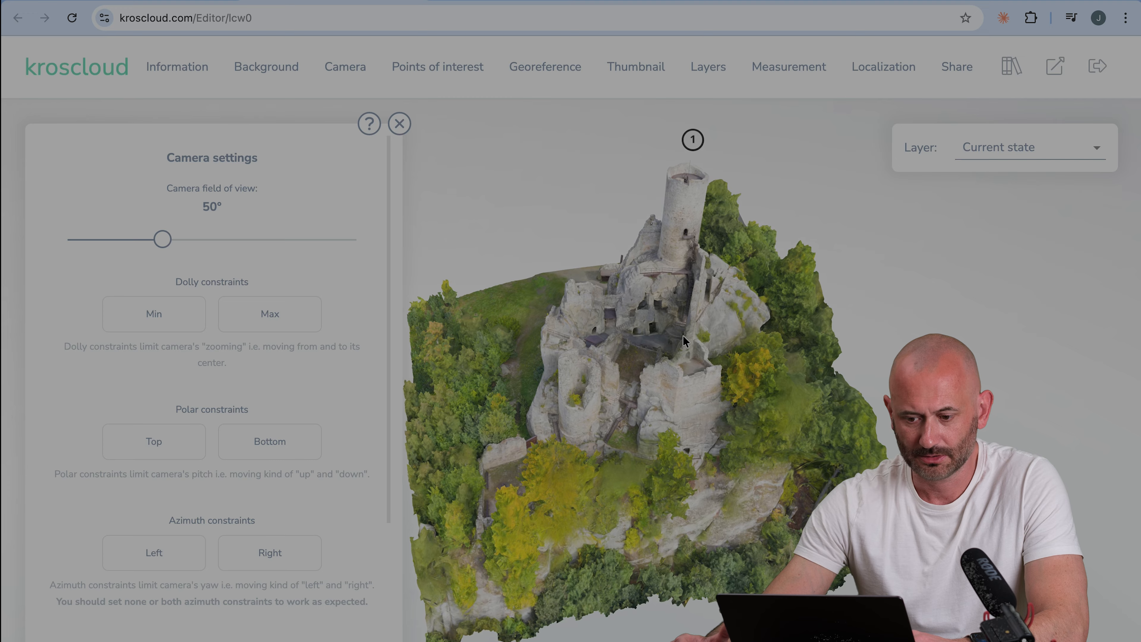
pyautogui.scroll(3, 613, 364)
pyautogui.scroll(5, 613, 364)
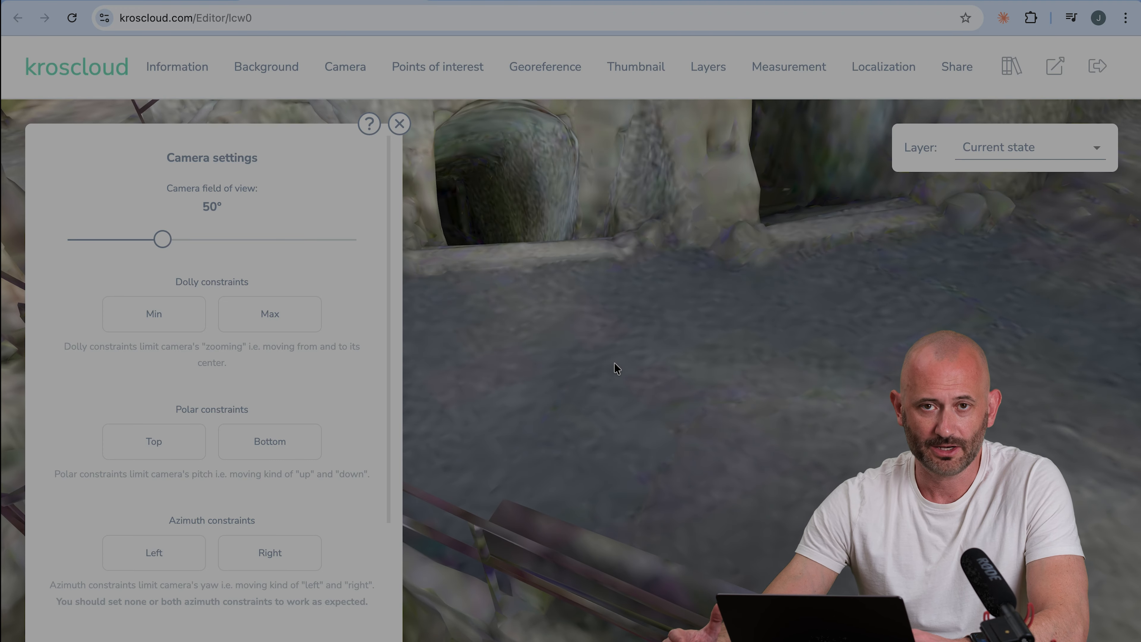
pyautogui.click(135, 322)
pyautogui.scroll(-10, 557, 377)
pyautogui.click(320, 321)
pyautogui.scroll(3, 530, 336)
# Set the bottom polar constraint from a low viewing angle, and save the camera settings with a raised view of the castle as default position
pyautogui.moveTo(162, 240)
pyautogui.mouseDown()
pyautogui.moveTo(243, 239)
pyautogui.moveTo(53, 248)
pyautogui.moveTo(162, 245)
pyautogui.mouseUp()
pyautogui.moveTo(696, 360); pyautogui.dragTo(633, 394)
pyautogui.moveTo(529, 367); pyautogui.dragTo(545, 265)
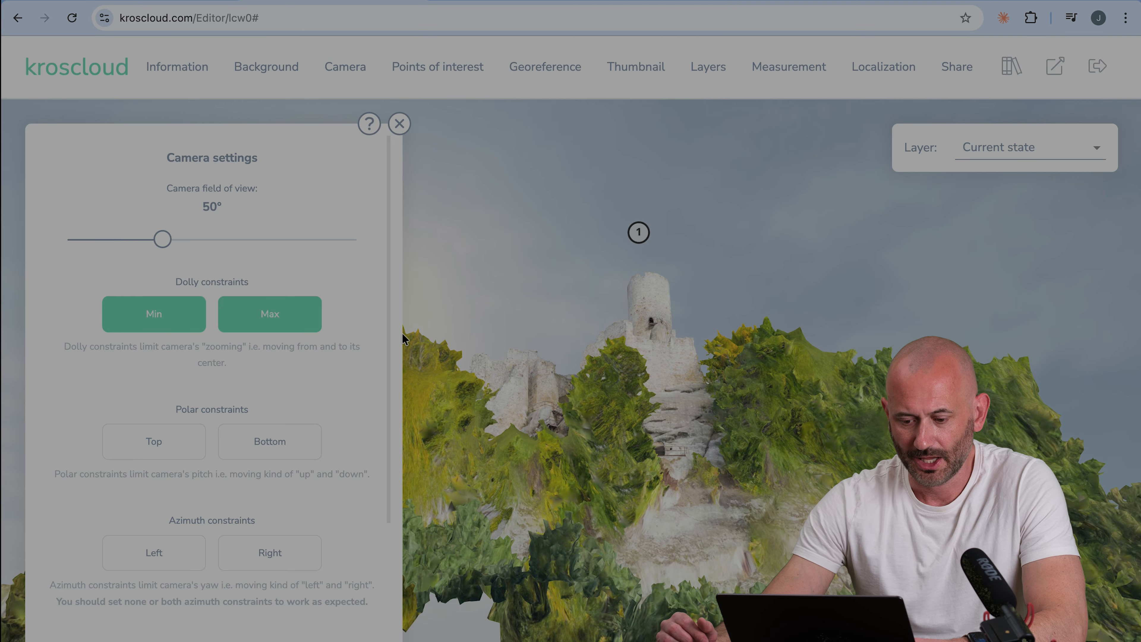
pyautogui.click(251, 440)
pyautogui.moveTo(593, 369)
pyautogui.mouseDown()
pyautogui.moveTo(591, 404)
pyautogui.moveTo(583, 250)
pyautogui.moveTo(584, 356)
pyautogui.mouseUp()
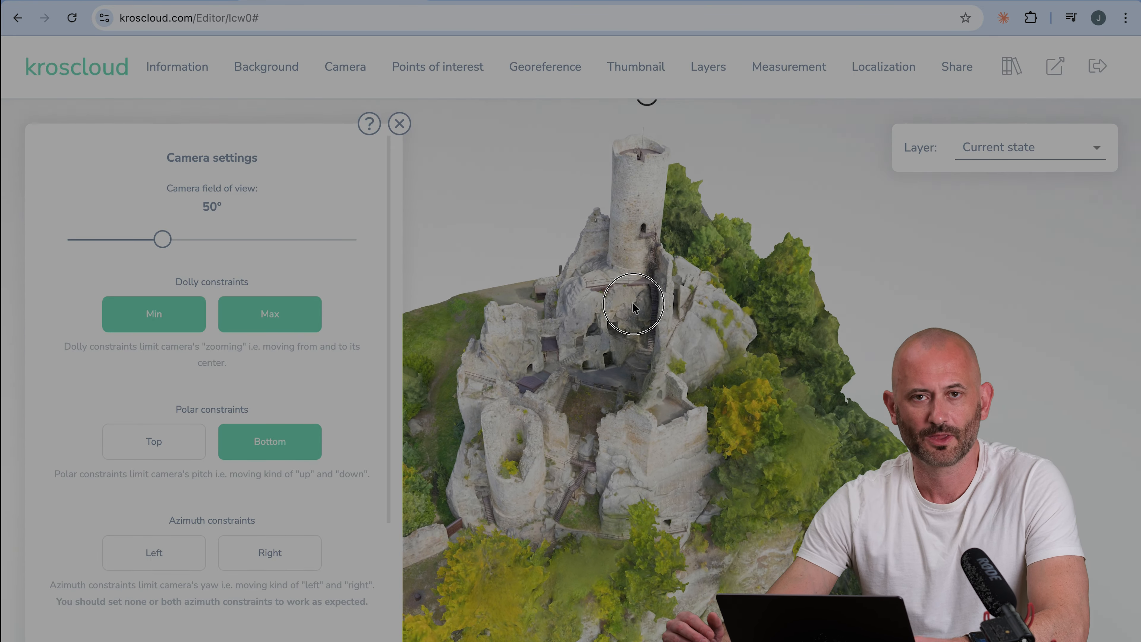
pyautogui.scroll(-4, 342, 380)
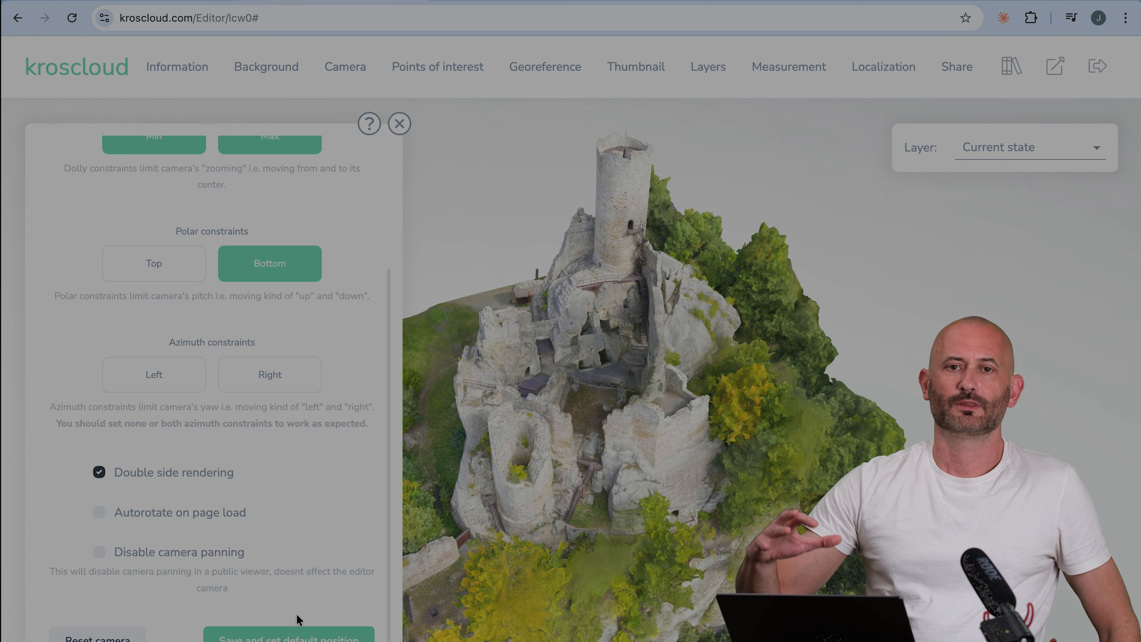
pyautogui.click(297, 634)
pyautogui.click(400, 123)
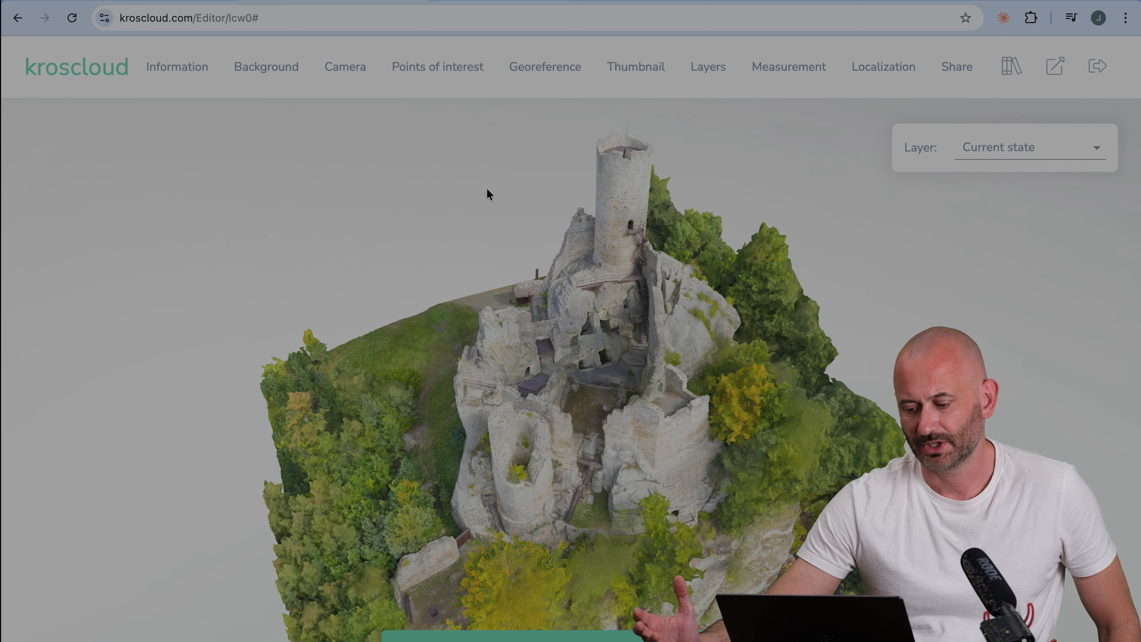
# Generate the asset's thumbnail from a framed view of the castle ruins and reload the board page to refresh its preview
pyautogui.moveTo(620, 292); pyautogui.dragTo(612, 272)
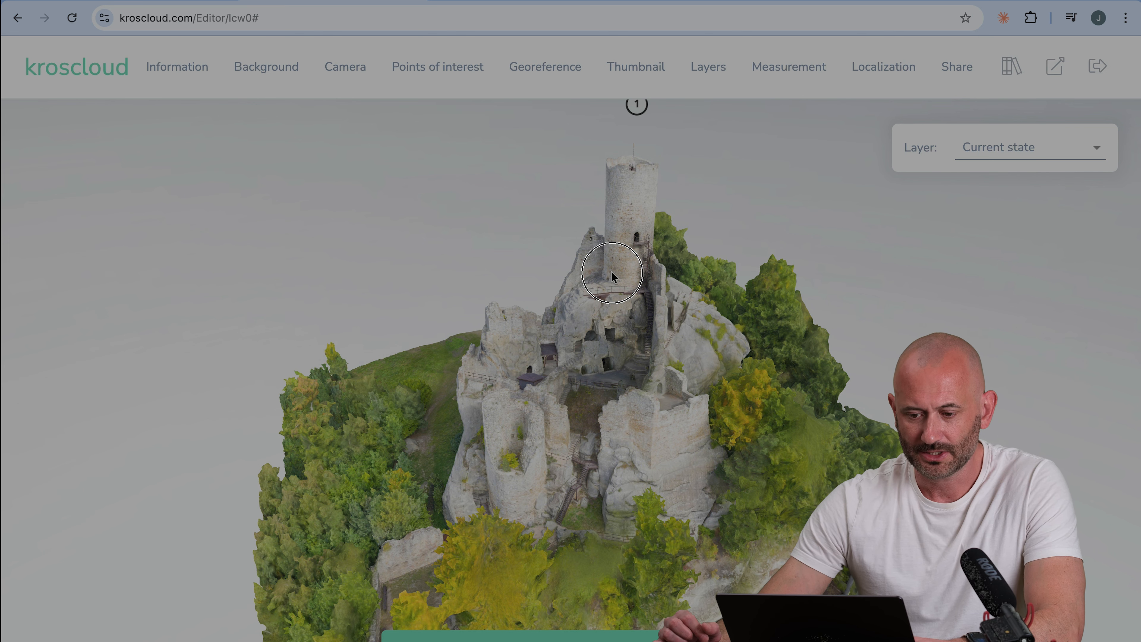
pyautogui.moveTo(612, 271); pyautogui.dragTo(621, 259)
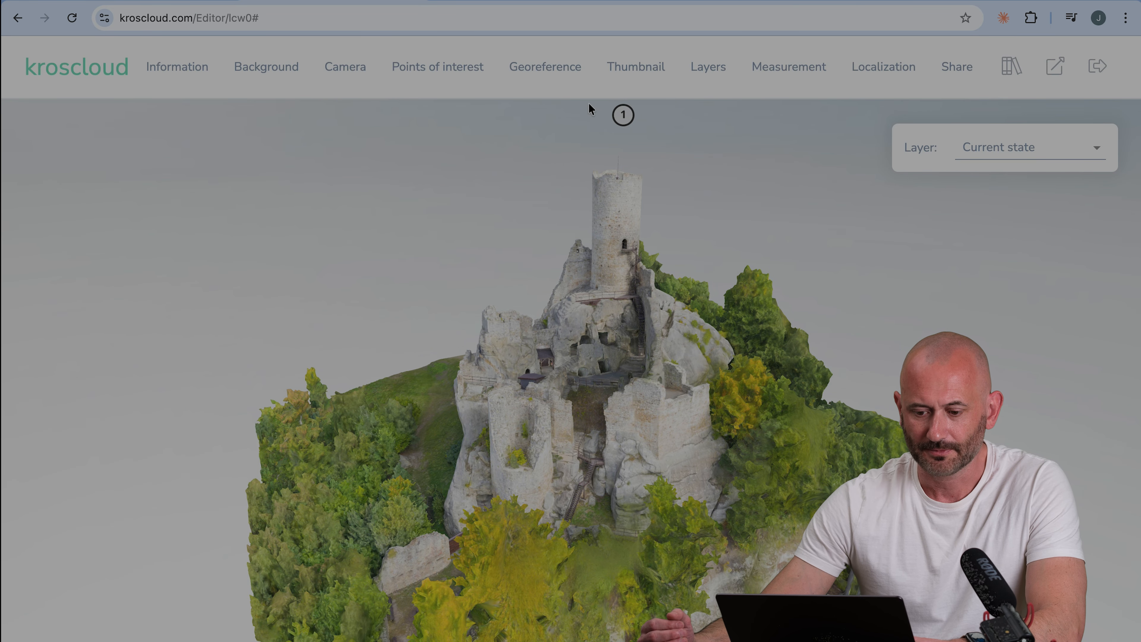
pyautogui.click(648, 75)
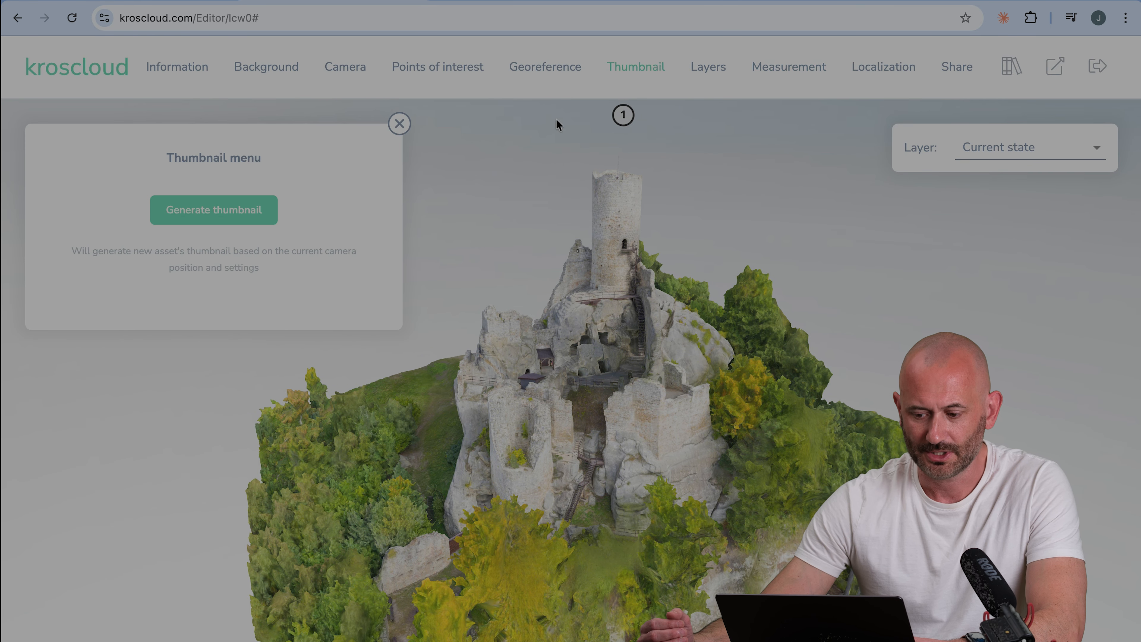
pyautogui.click(224, 222)
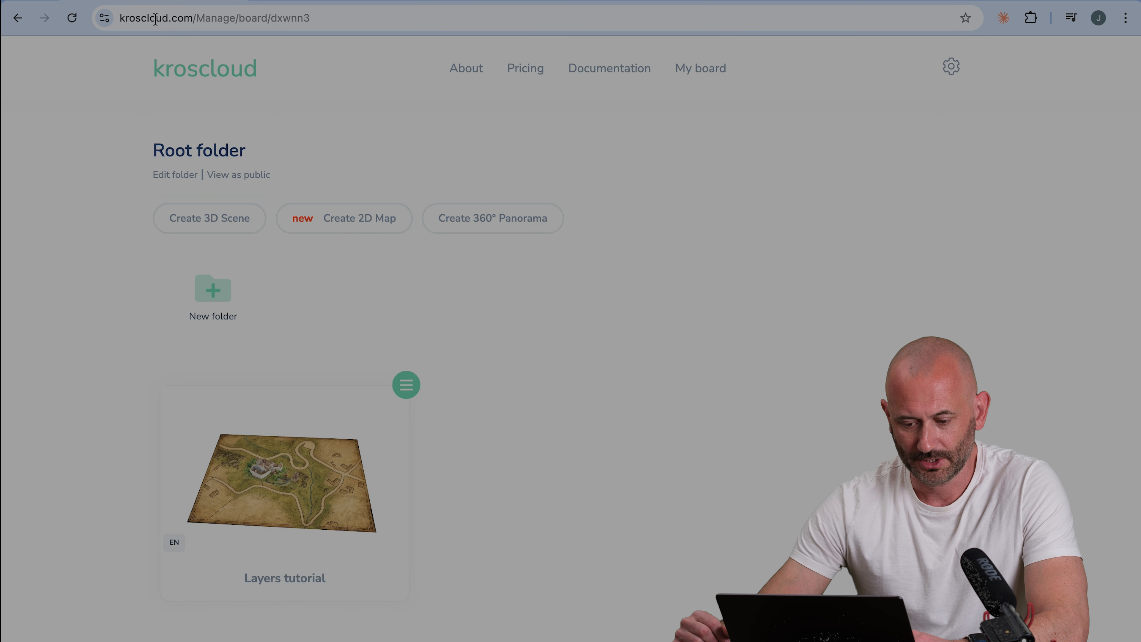
pyautogui.click(72, 22)
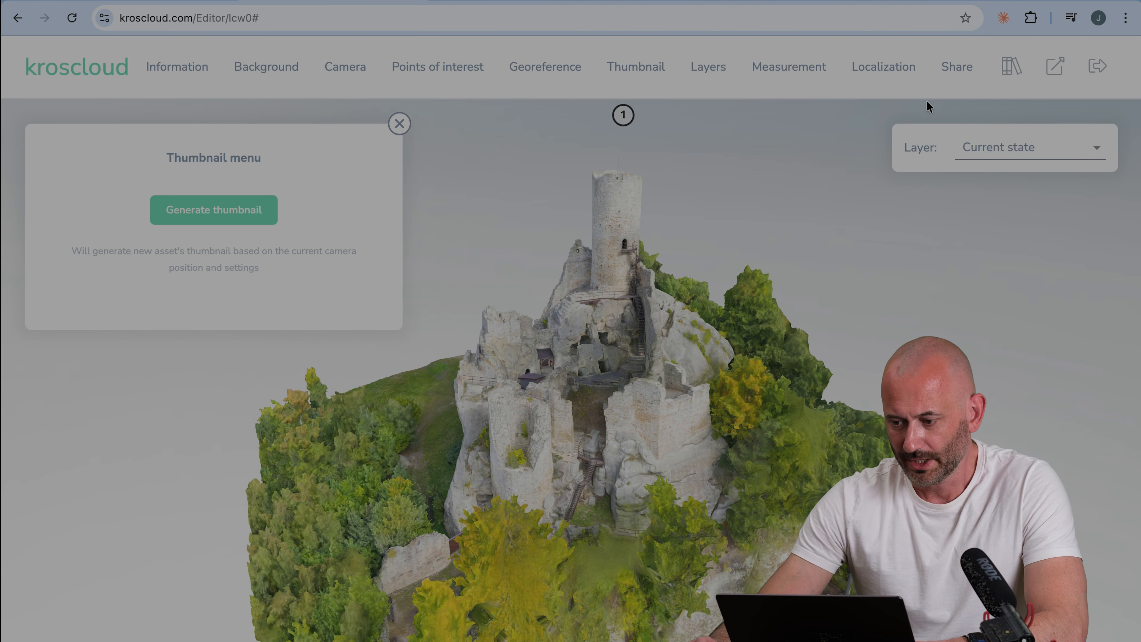
# Open the scene in the public viewer and view the point of interest above the castle tower, closing its info box
pyautogui.moveTo(767, 261); pyautogui.dragTo(722, 327)
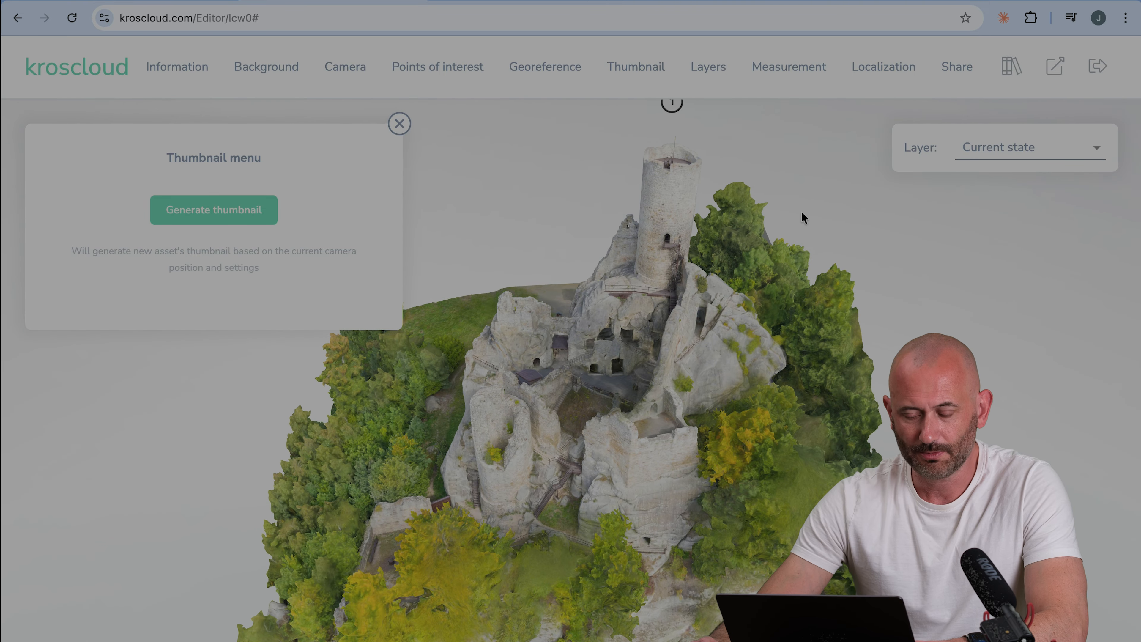
pyautogui.click(1062, 65)
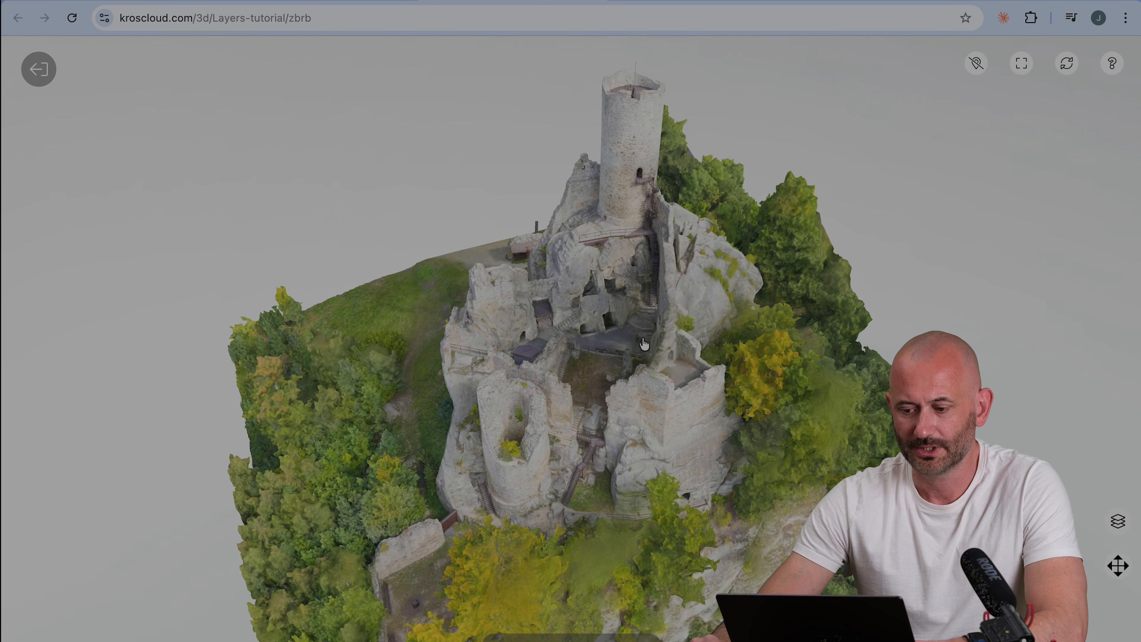
pyautogui.moveTo(644, 344); pyautogui.dragTo(685, 59)
pyautogui.click(685, 59)
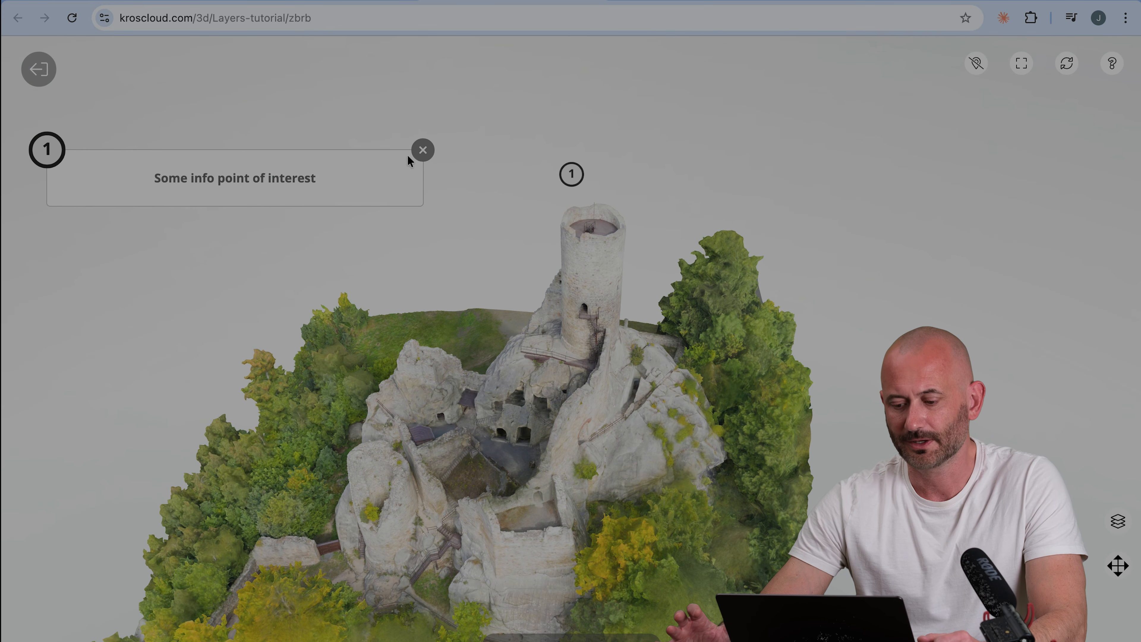
pyautogui.click(423, 149)
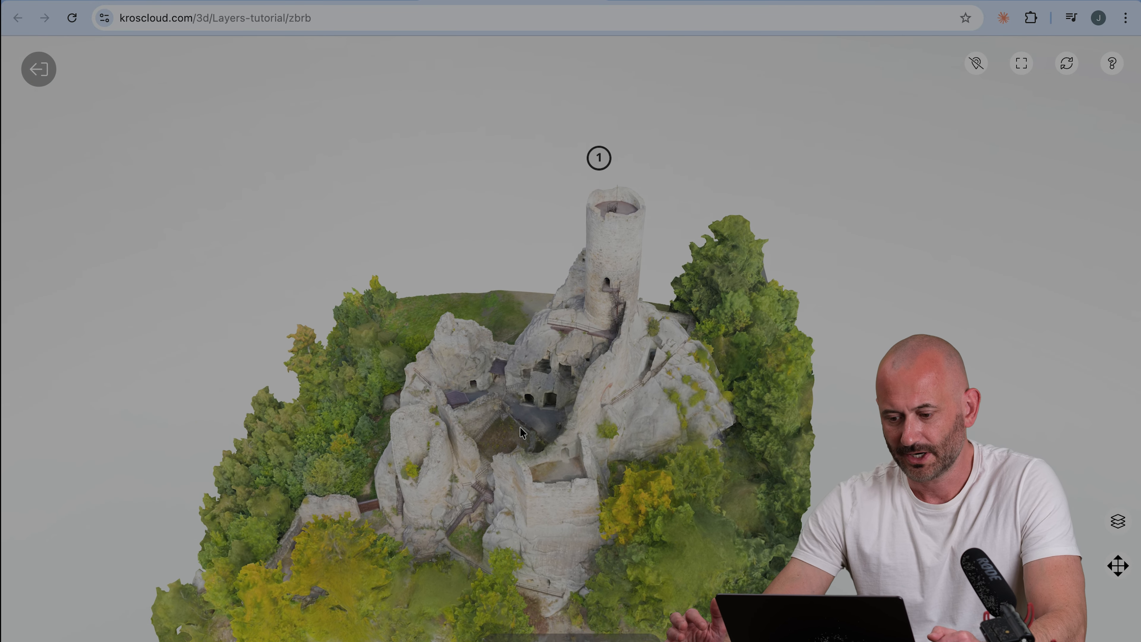
# Check the public viewer's 15th century, 2D map and Current state layers in turn, and return to the editor
pyautogui.click(1118, 522)
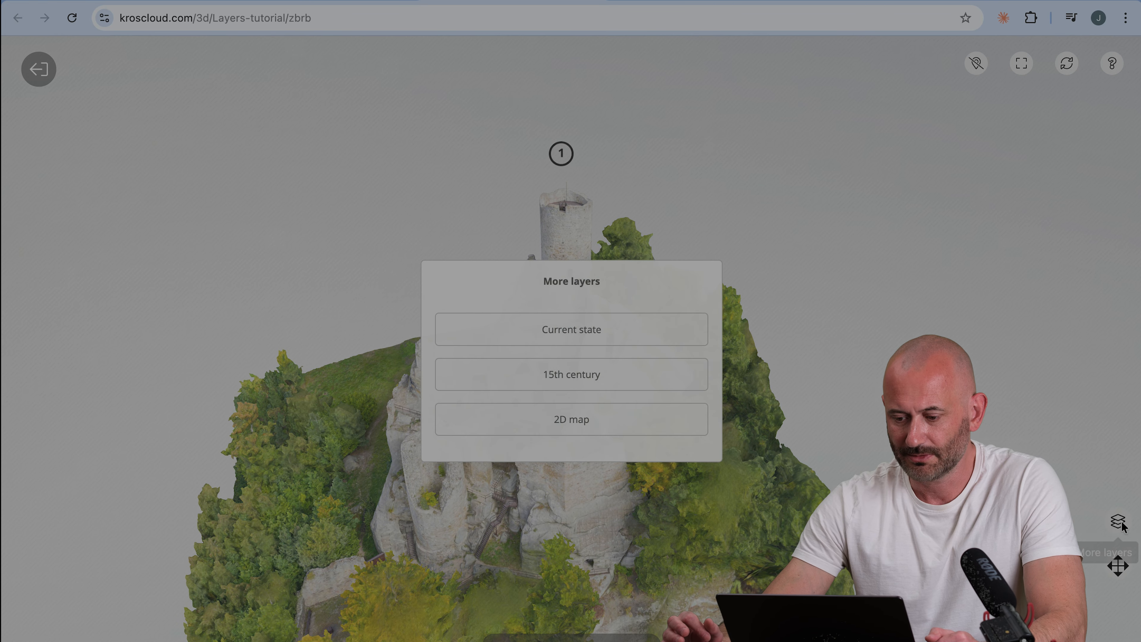
pyautogui.click(596, 376)
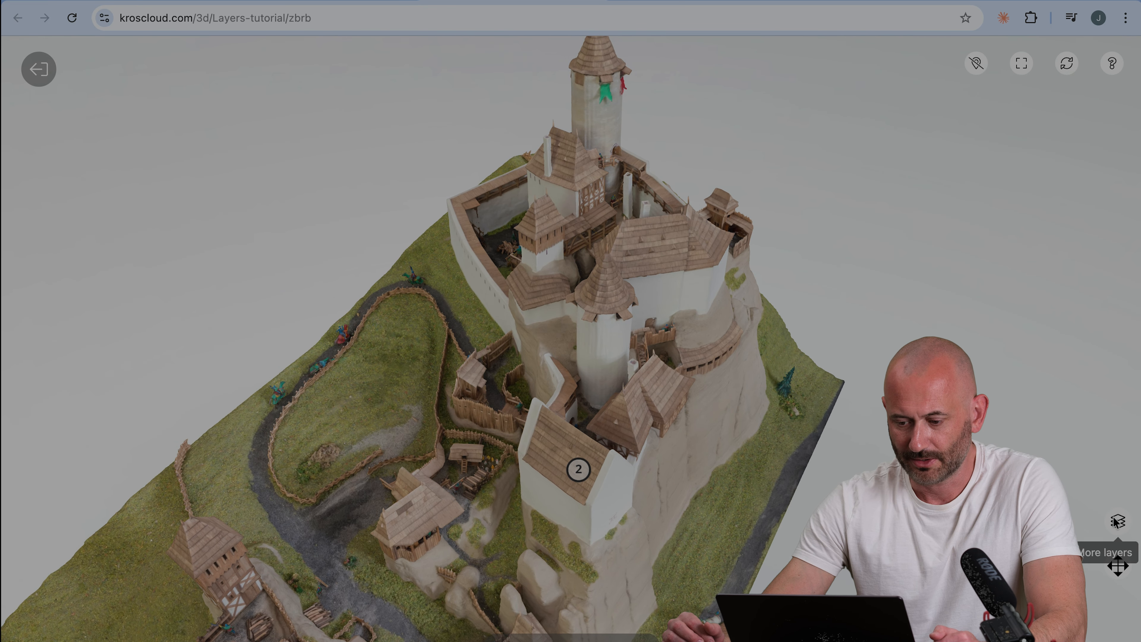
pyautogui.click(1118, 522)
pyautogui.click(578, 409)
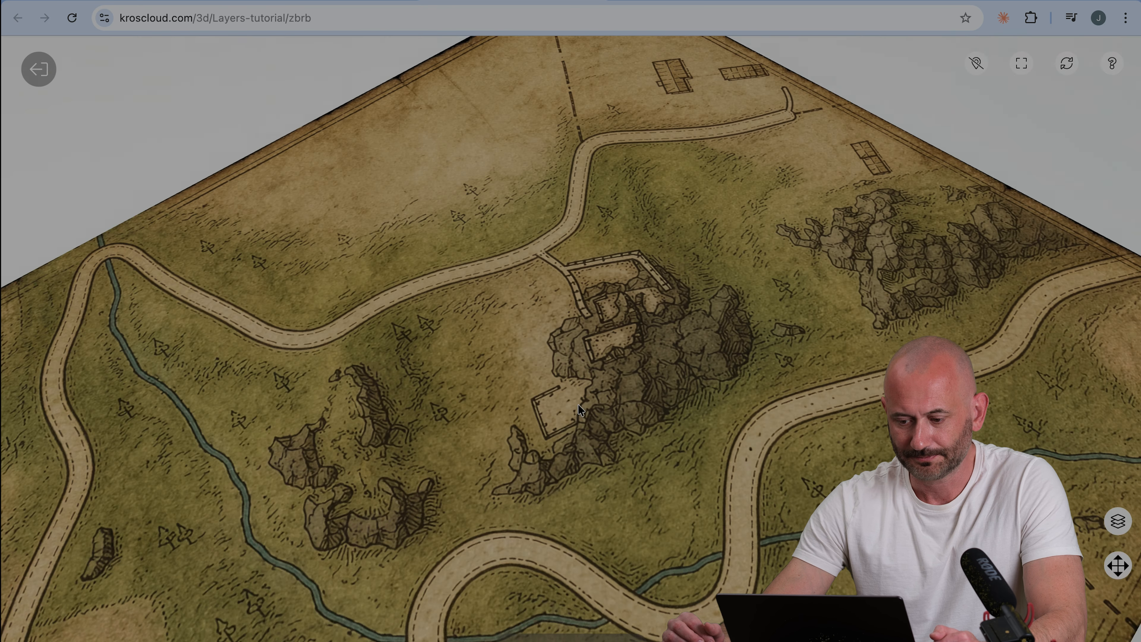
pyautogui.click(1118, 521)
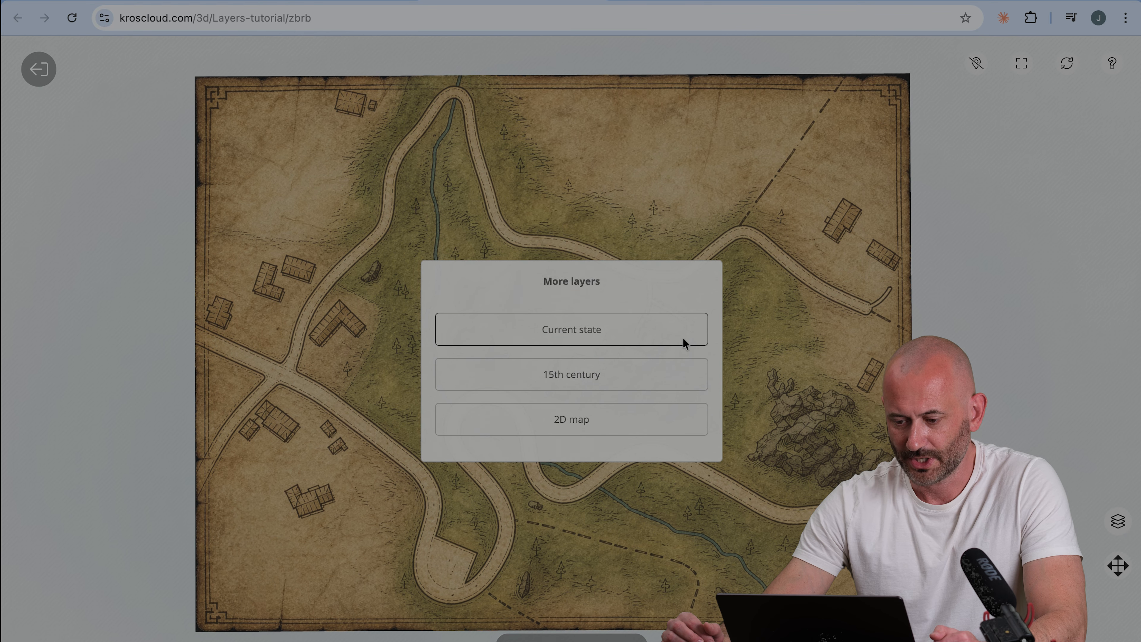
pyautogui.click(610, 330)
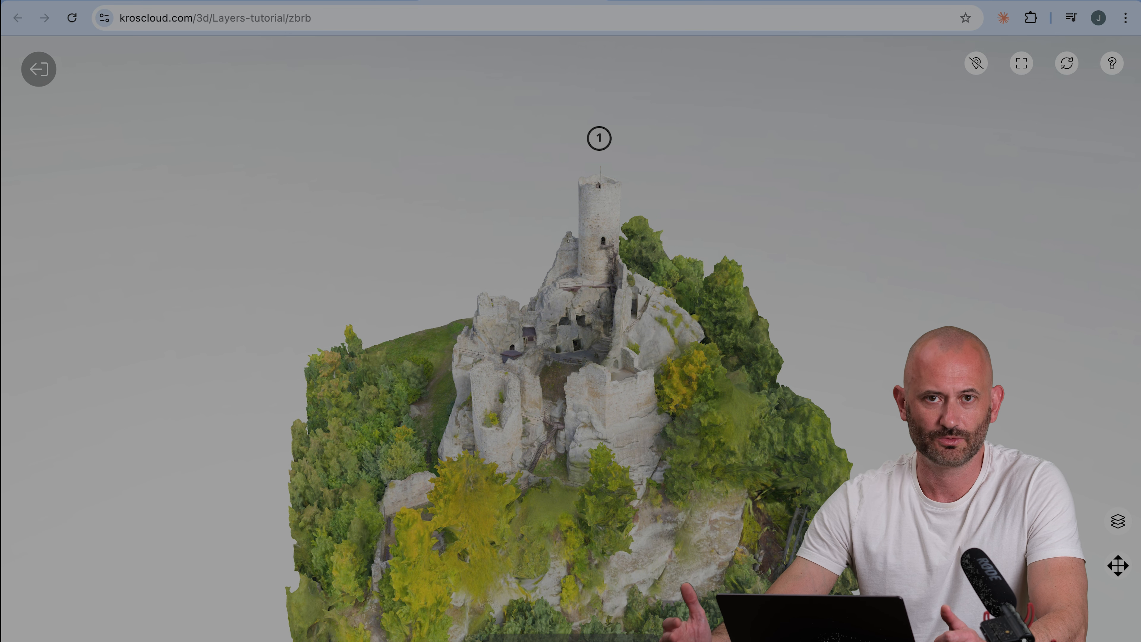
pyautogui.click(334, 1)
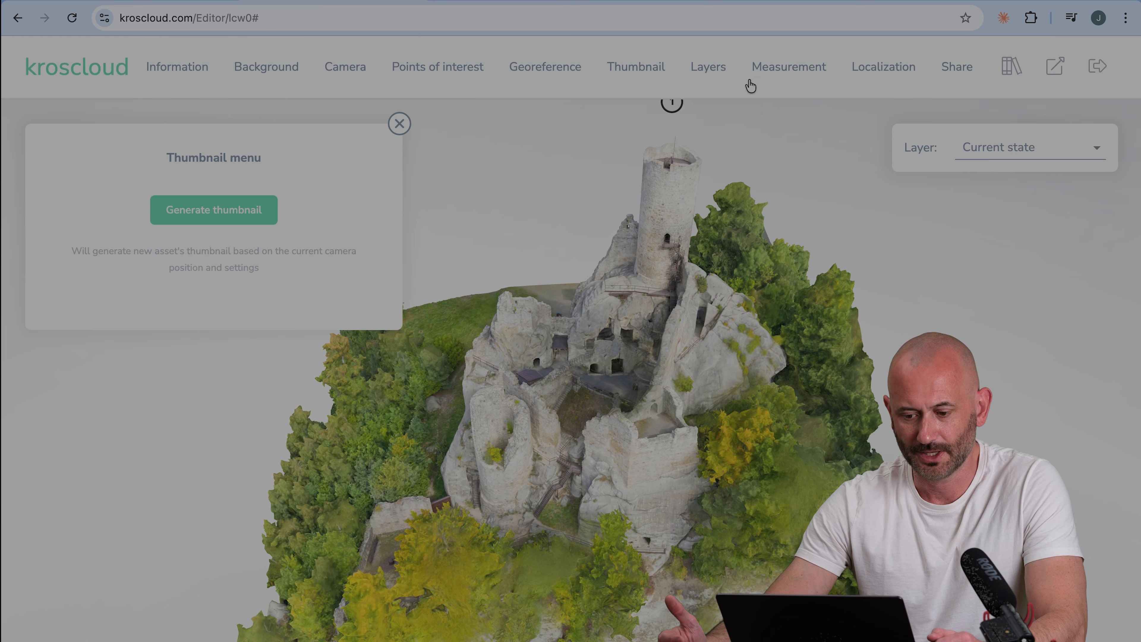
# Set the 15th century layer as dynamic
pyautogui.click(688, 76)
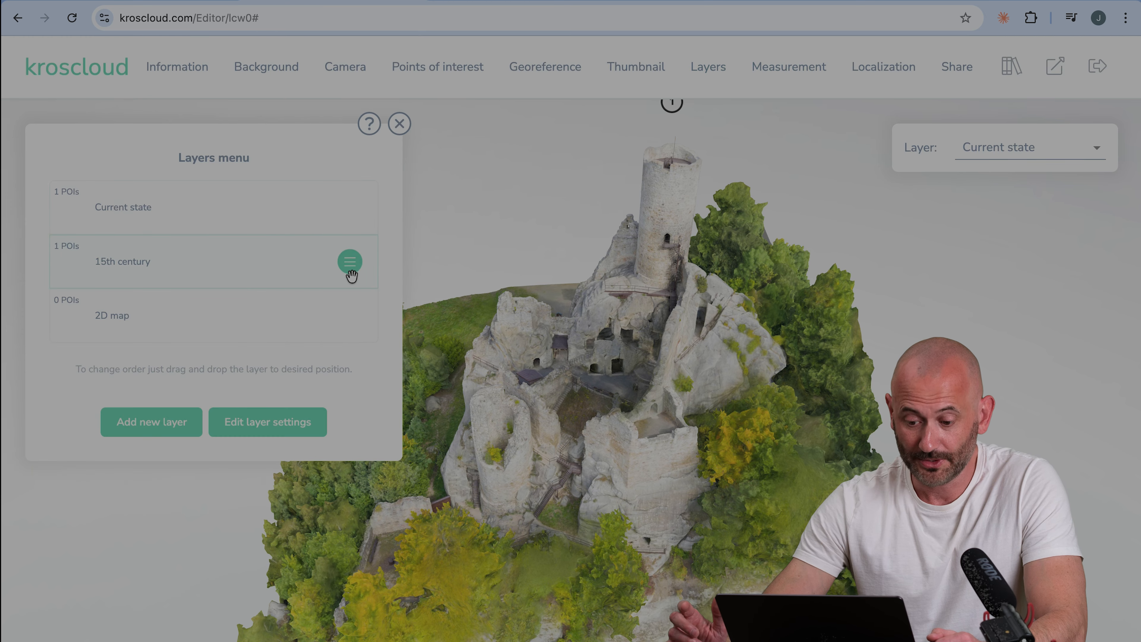
pyautogui.click(350, 262)
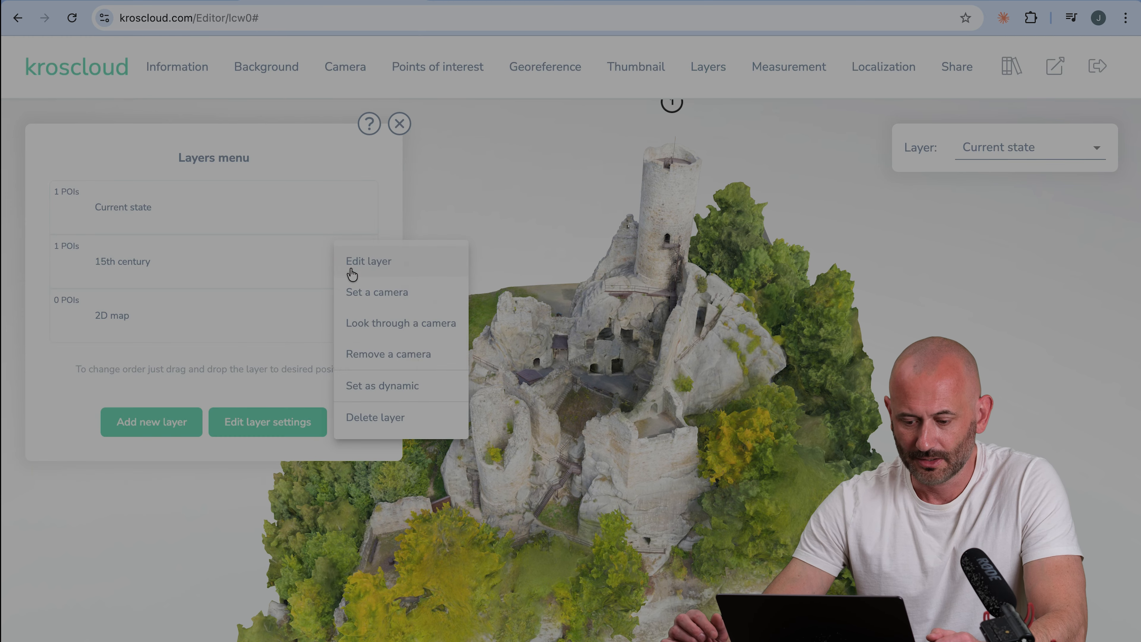
pyautogui.click(403, 387)
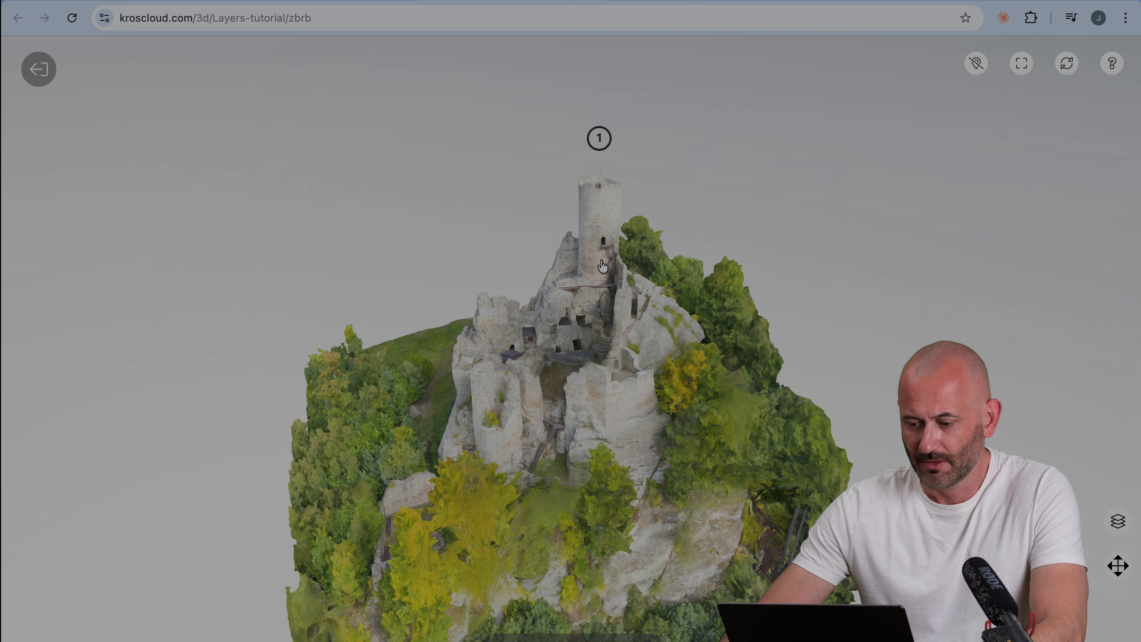
# Reload the public viewer and reveal the dynamic 15th century layer over the castle ruins, examining it up close
pyautogui.click(591, 377)
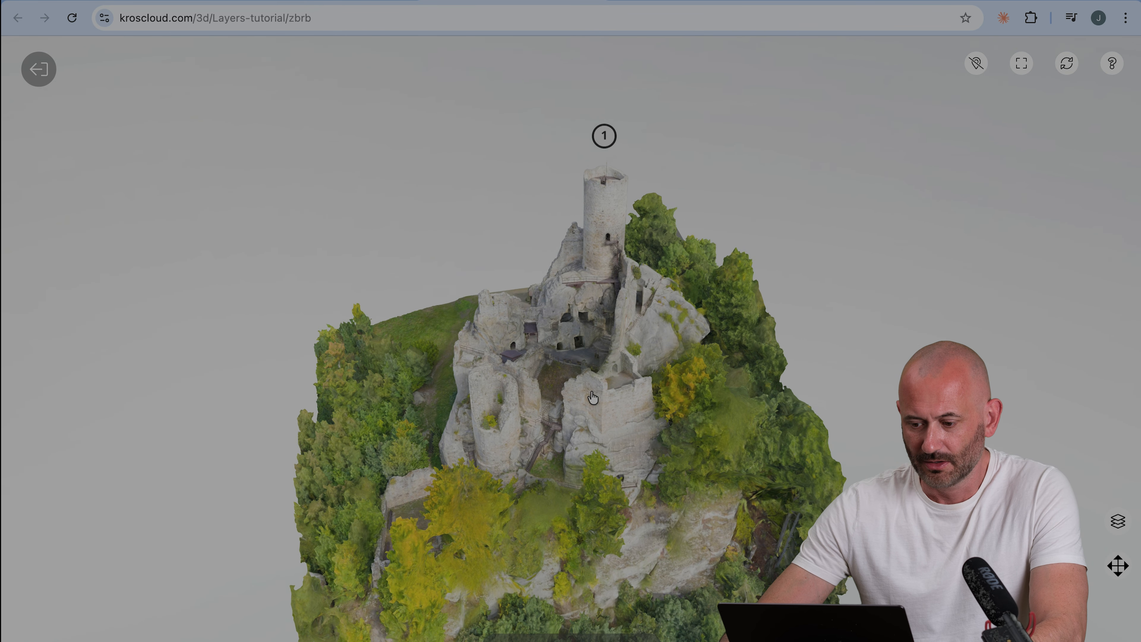
pyautogui.click(72, 18)
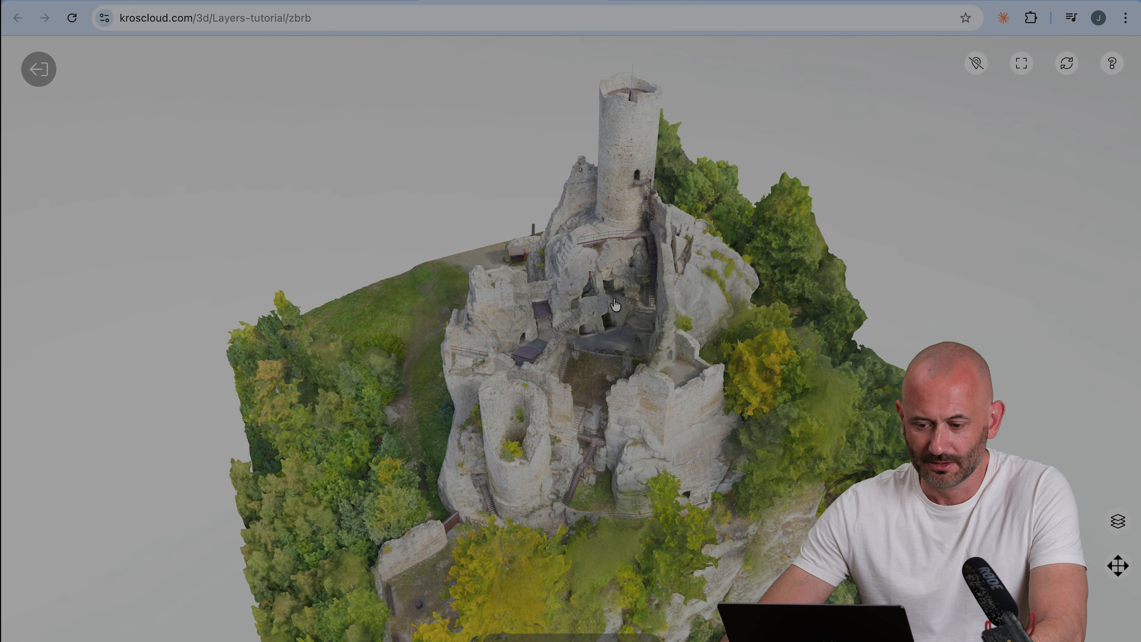
pyautogui.click(614, 300)
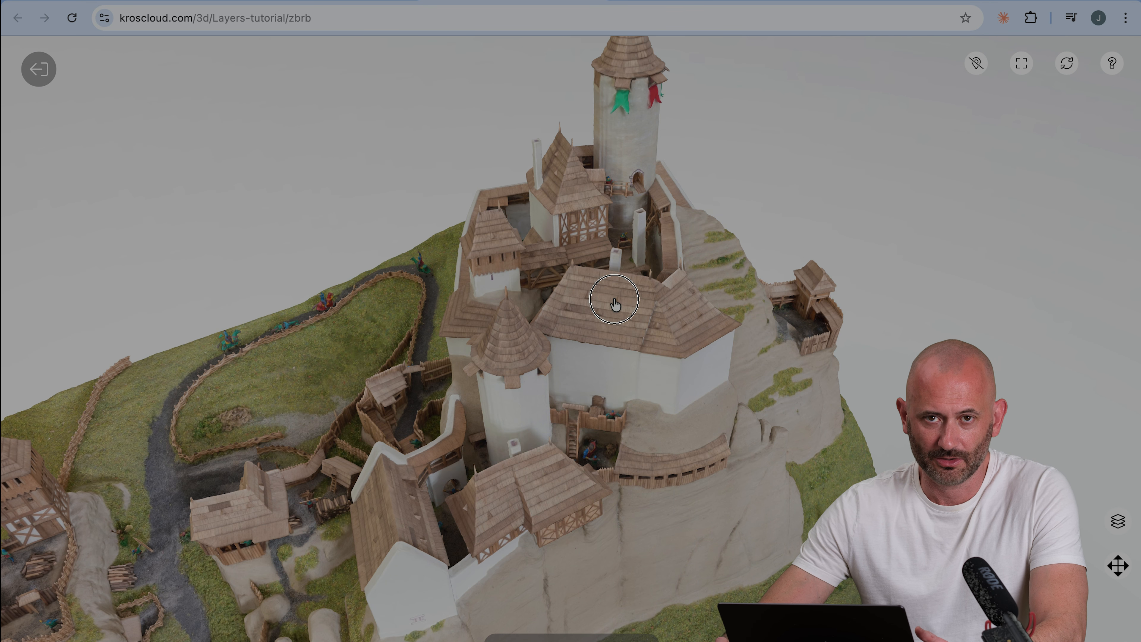
pyautogui.moveTo(615, 301); pyautogui.dragTo(688, 332)
pyautogui.scroll(4, 593, 318)
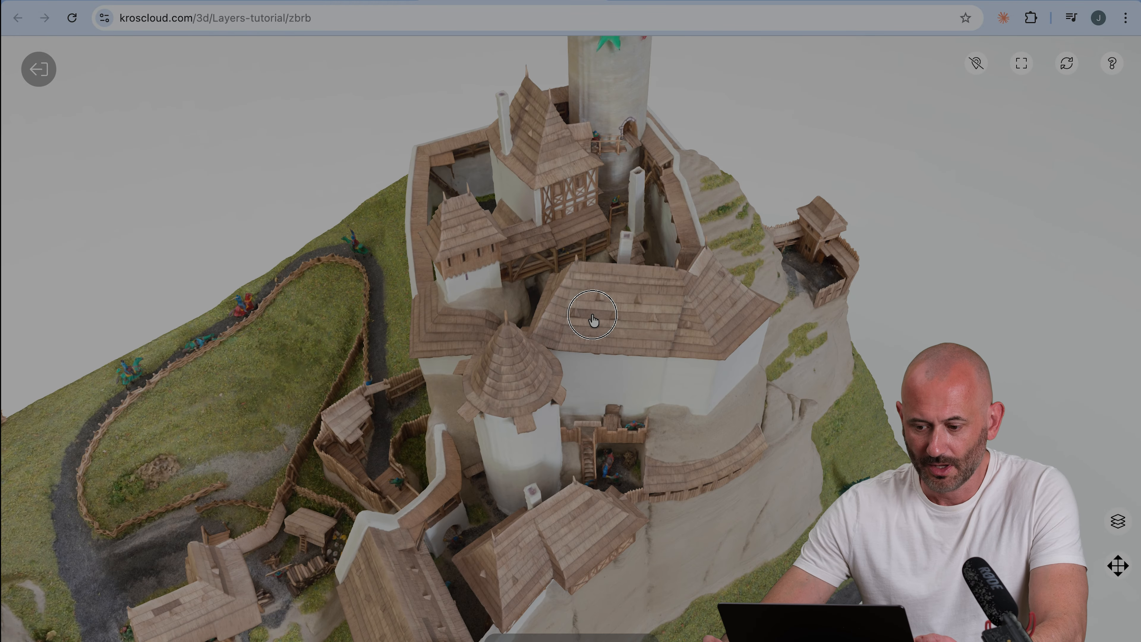
pyautogui.moveTo(593, 318)
pyautogui.mouseDown()
pyautogui.moveTo(732, 300)
pyautogui.moveTo(490, 368)
pyautogui.moveTo(330, 365)
pyautogui.mouseUp()
pyautogui.scroll(-6, 503, 335)
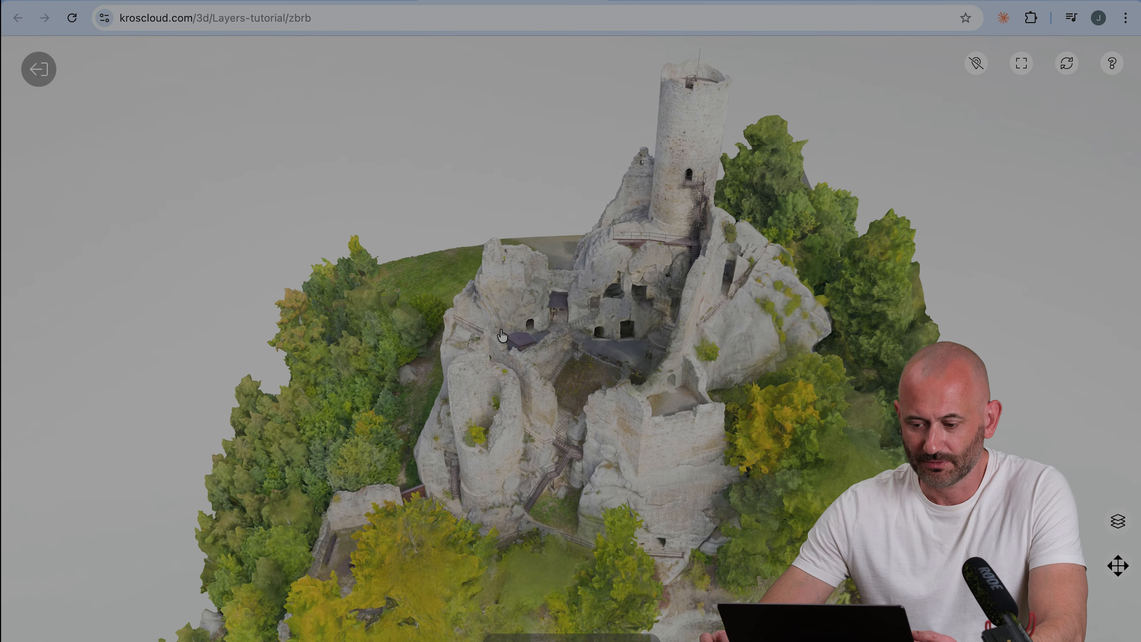
# Compare the current ruins with the dynamic 15th century reconstruction from several sides and from farther away
pyautogui.moveTo(570, 330); pyautogui.dragTo(599, 282)
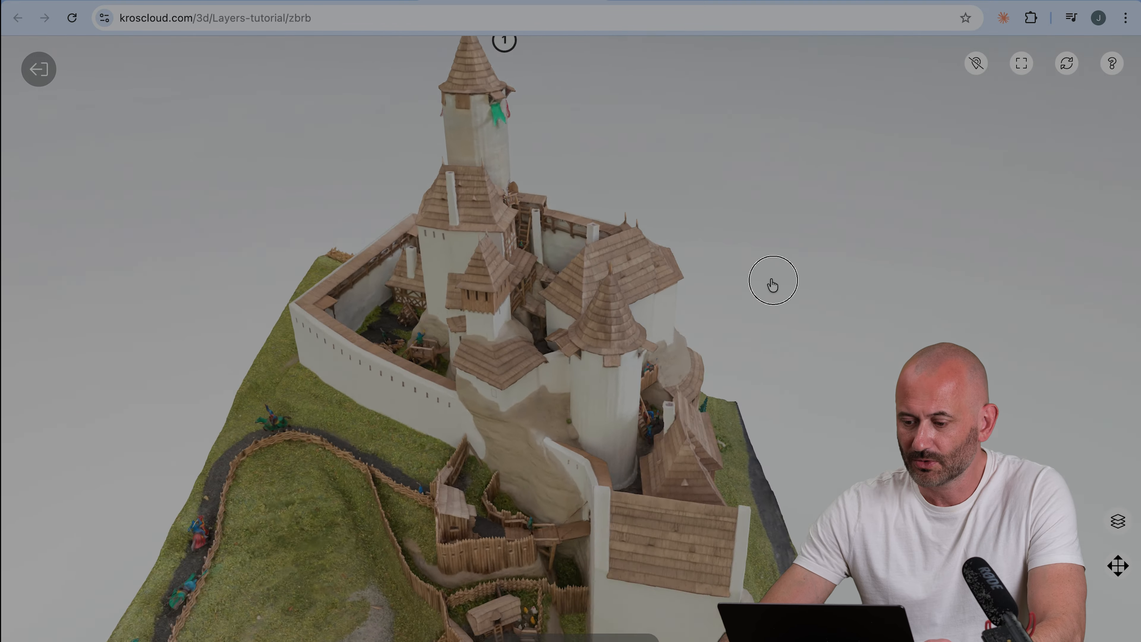
pyautogui.moveTo(772, 281); pyautogui.dragTo(495, 317)
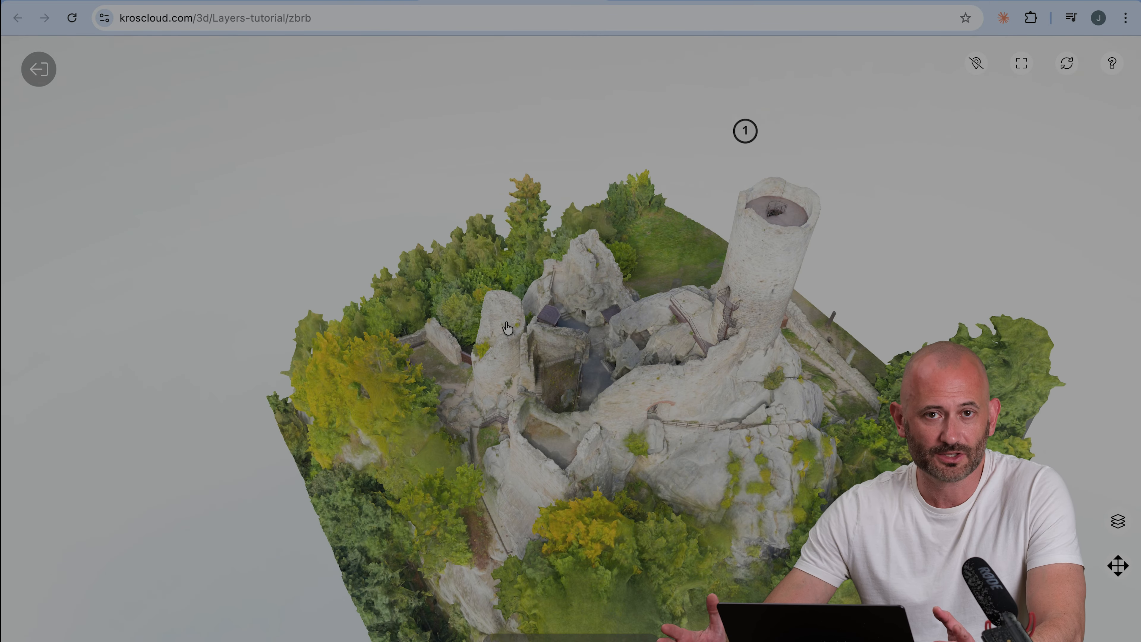
pyautogui.moveTo(507, 329); pyautogui.dragTo(602, 320)
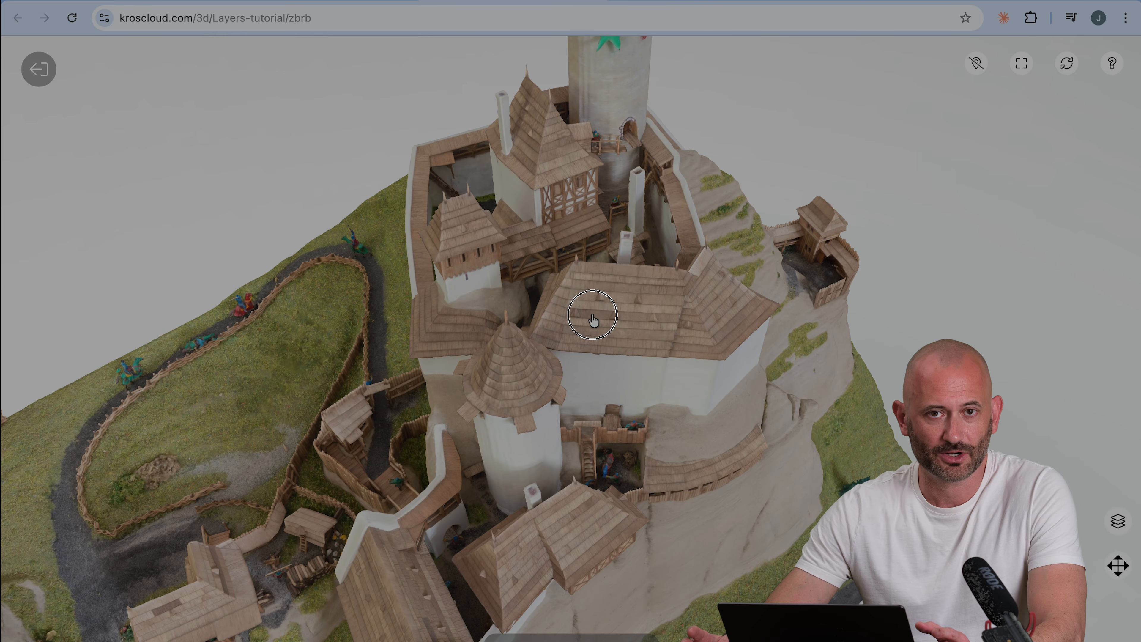
pyautogui.moveTo(629, 314); pyautogui.dragTo(732, 306)
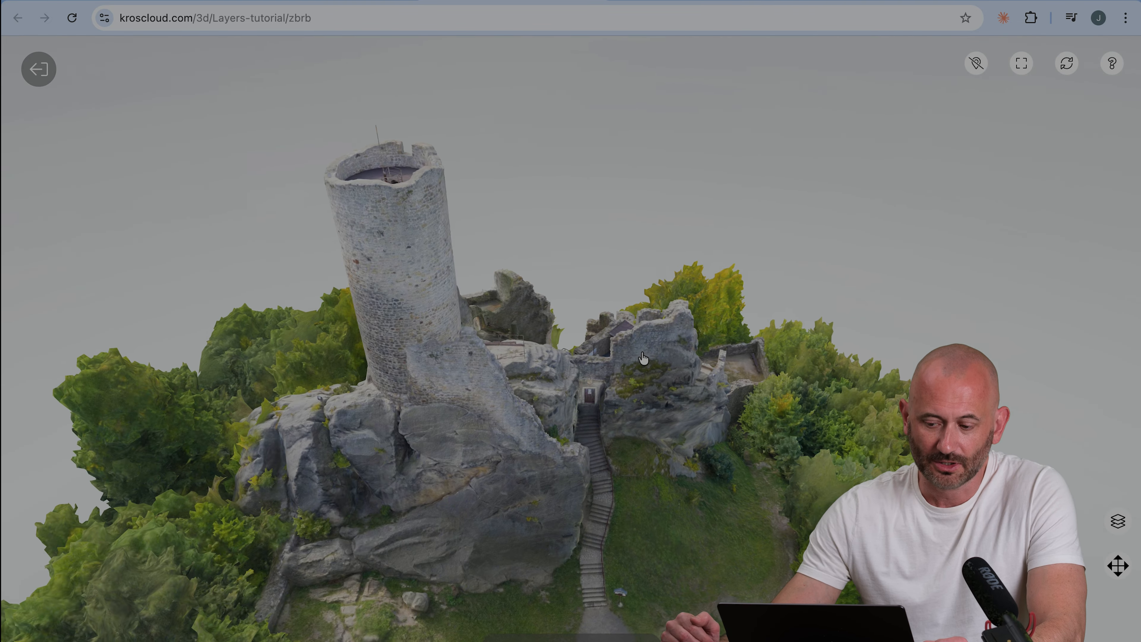
pyautogui.moveTo(449, 362)
pyautogui.mouseDown()
pyautogui.moveTo(355, 364)
pyautogui.moveTo(361, 377)
pyautogui.mouseUp()
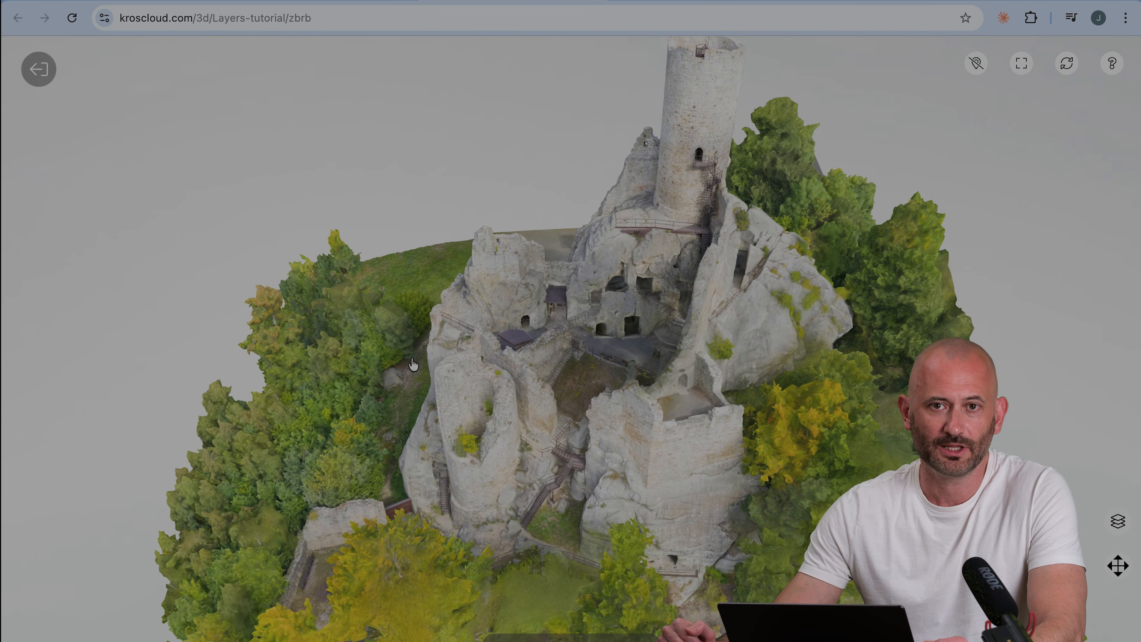
pyautogui.scroll(-8, 505, 335)
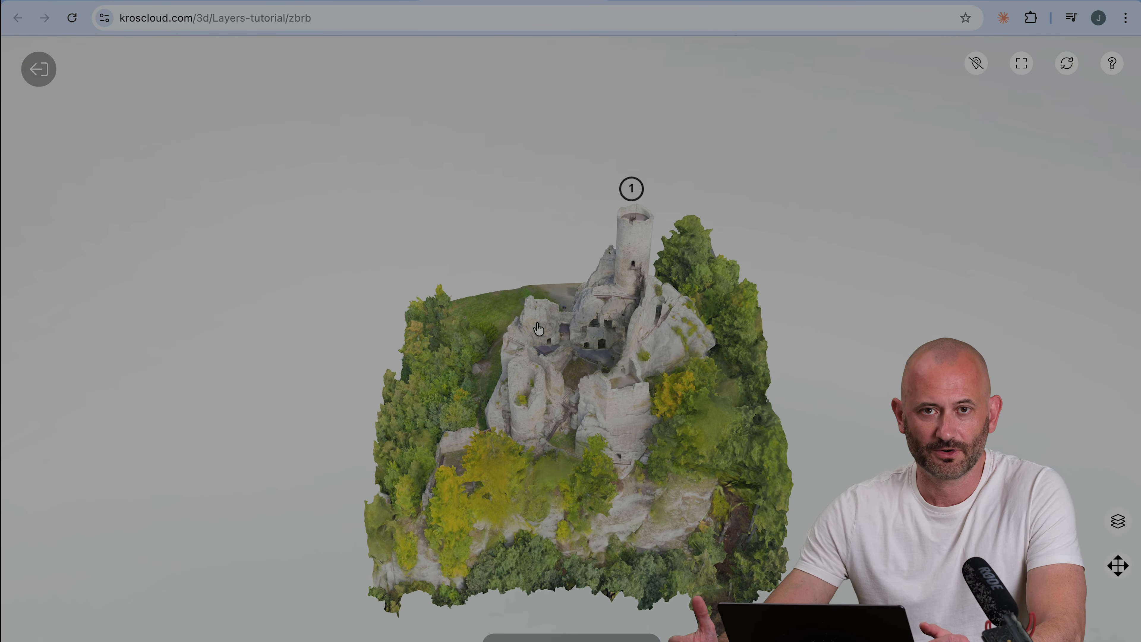
pyautogui.moveTo(539, 329); pyautogui.dragTo(598, 280)
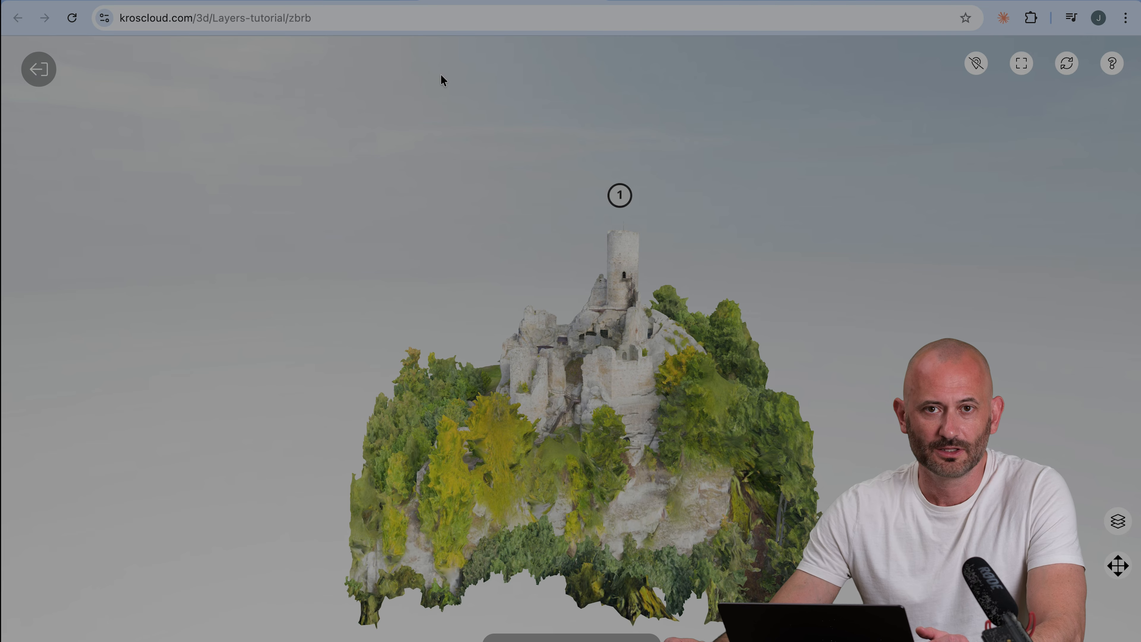